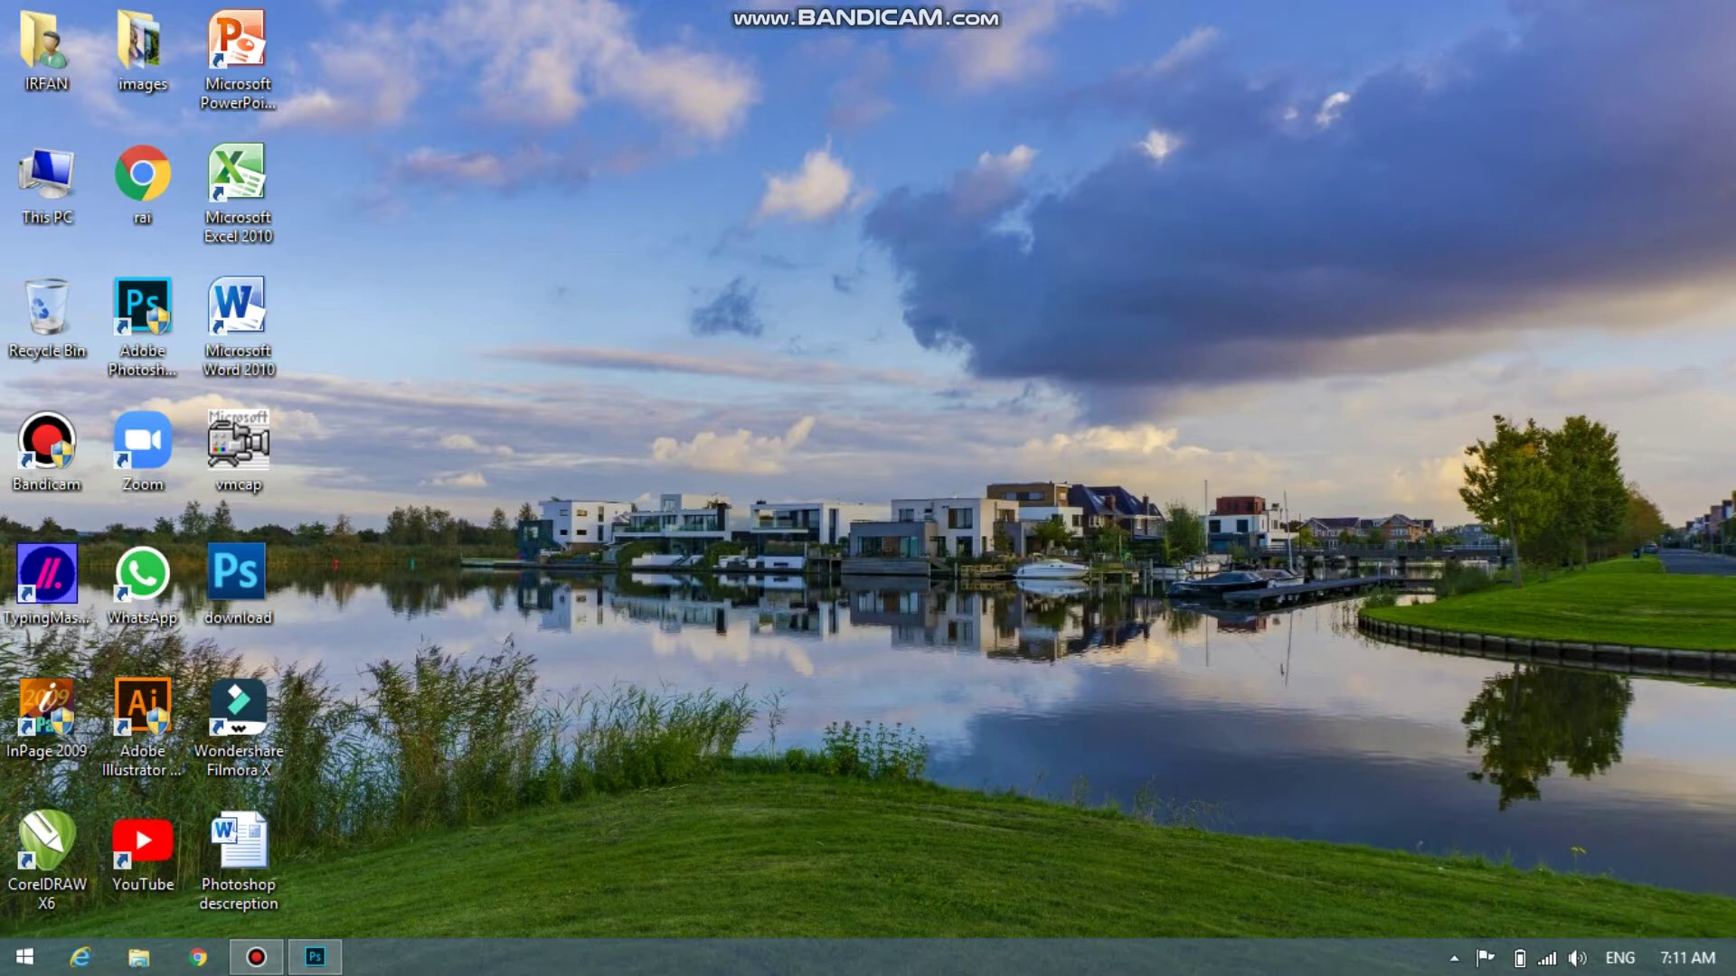
Restore the Photoshop window from the taskbar to show the blank Untitled-1 canvas
click(314, 957)
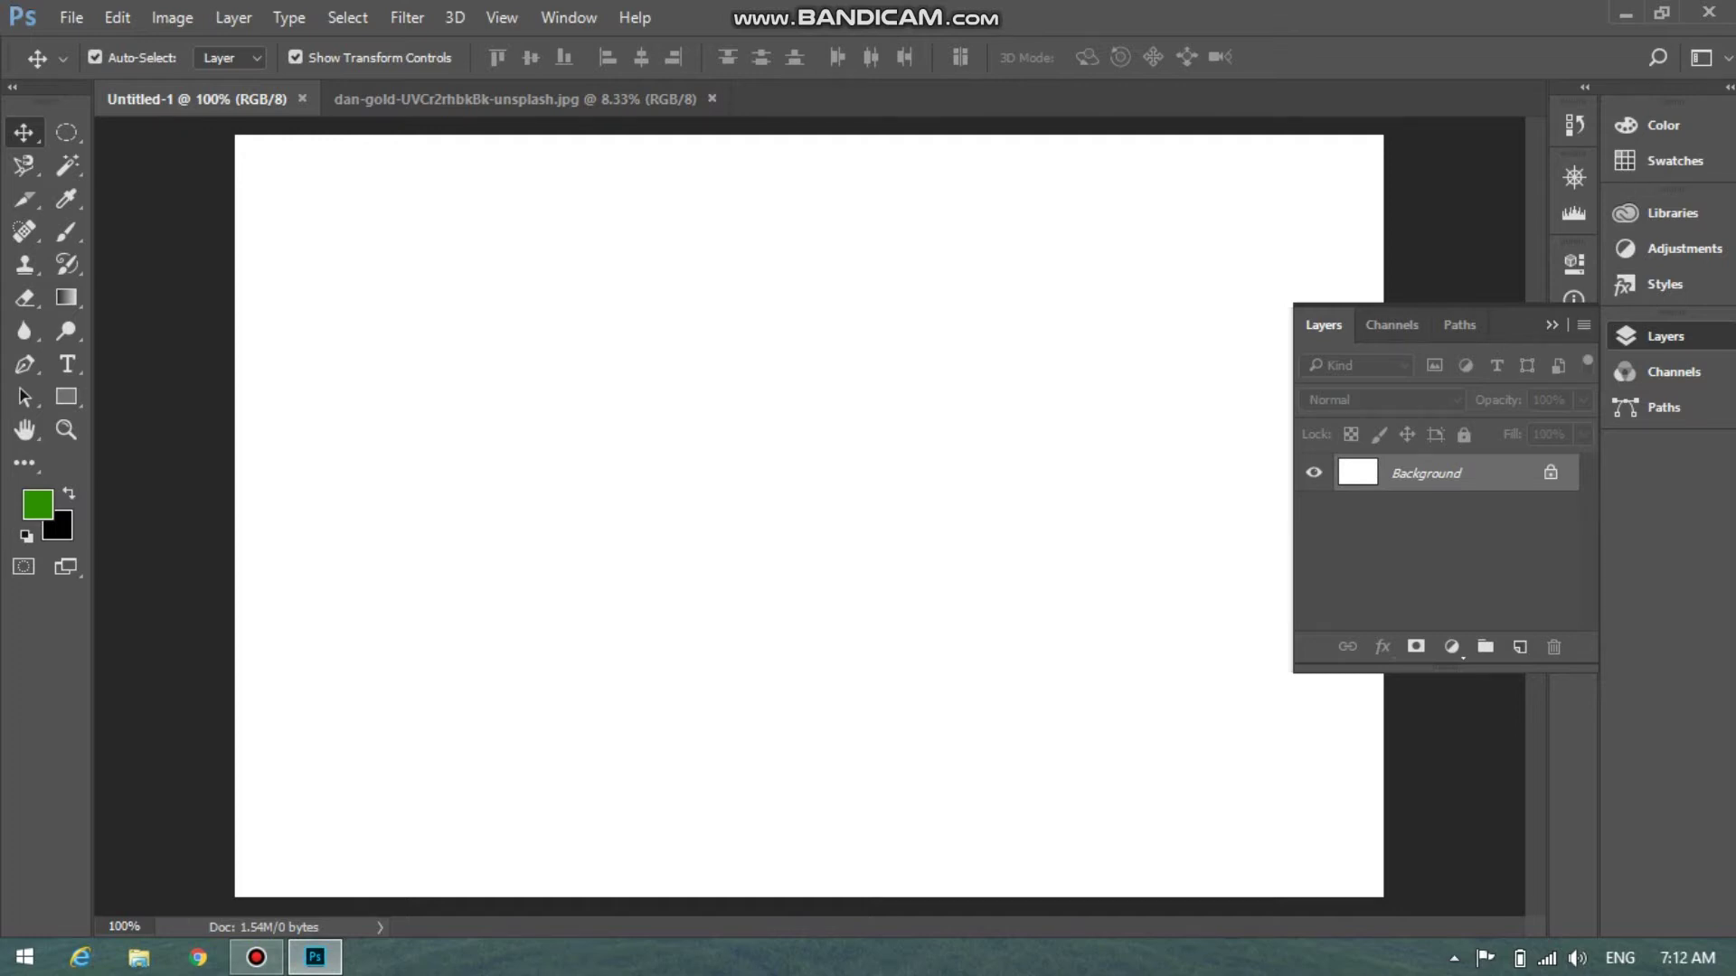
Unlock both Backgrounds as Layer 0 and add an empty Layer 1 to the cliff photo
click(1551, 472)
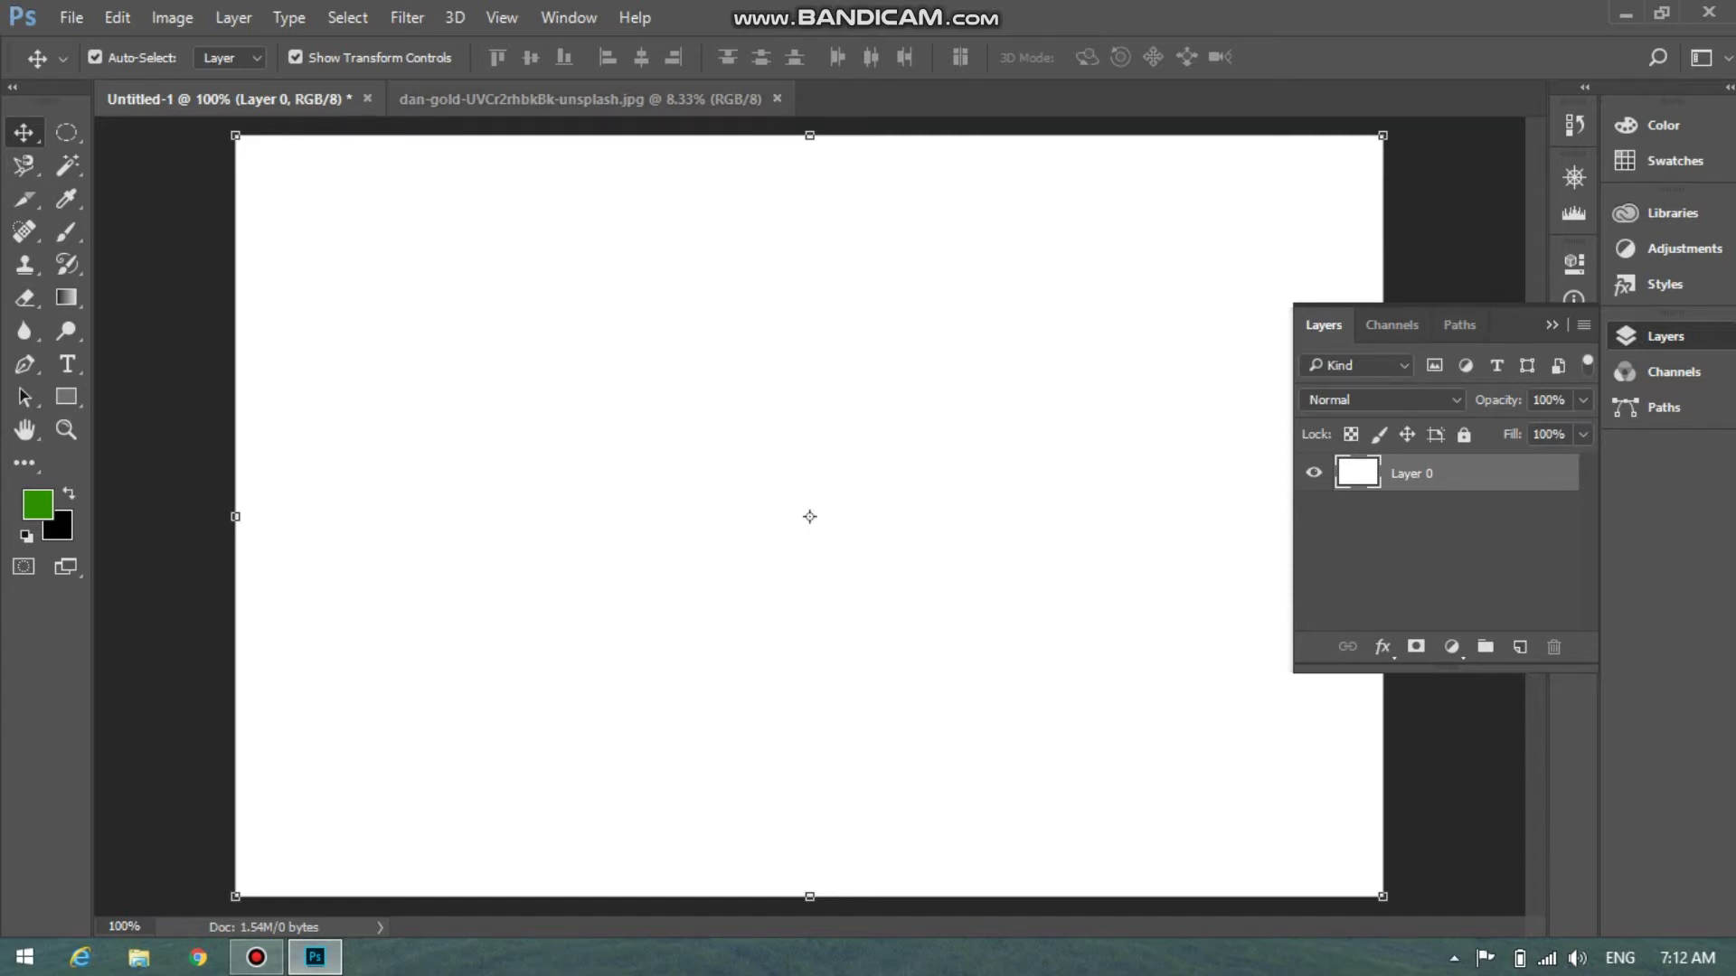
click(632, 99)
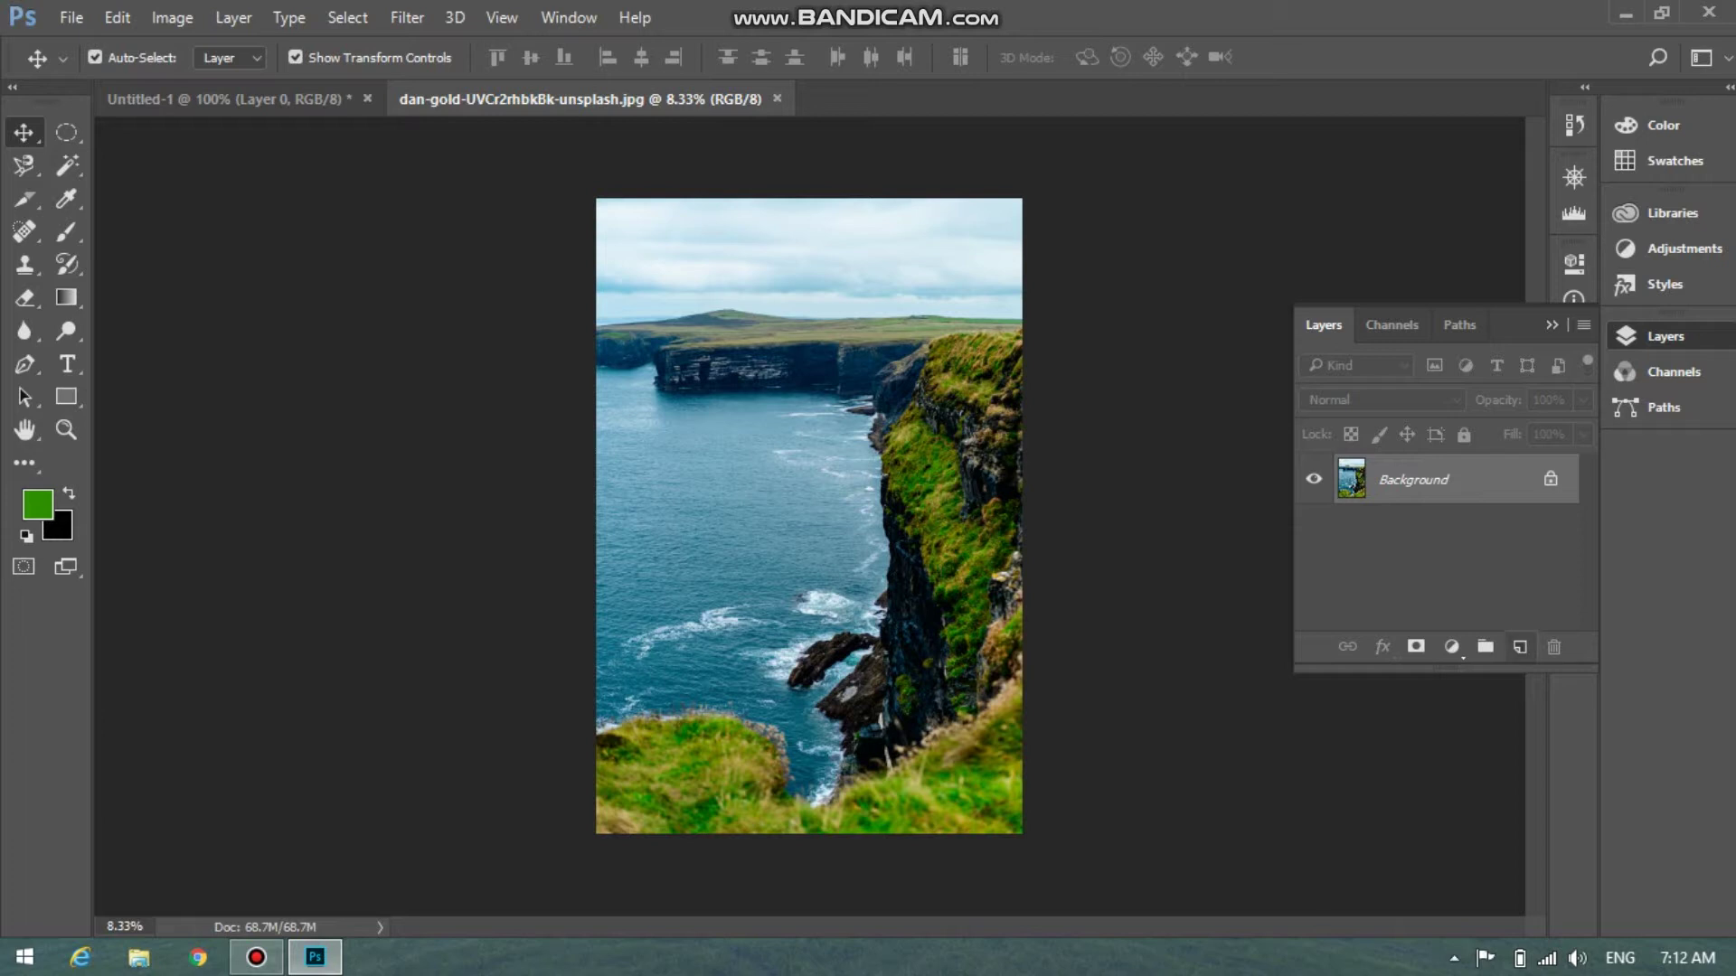
click(1519, 647)
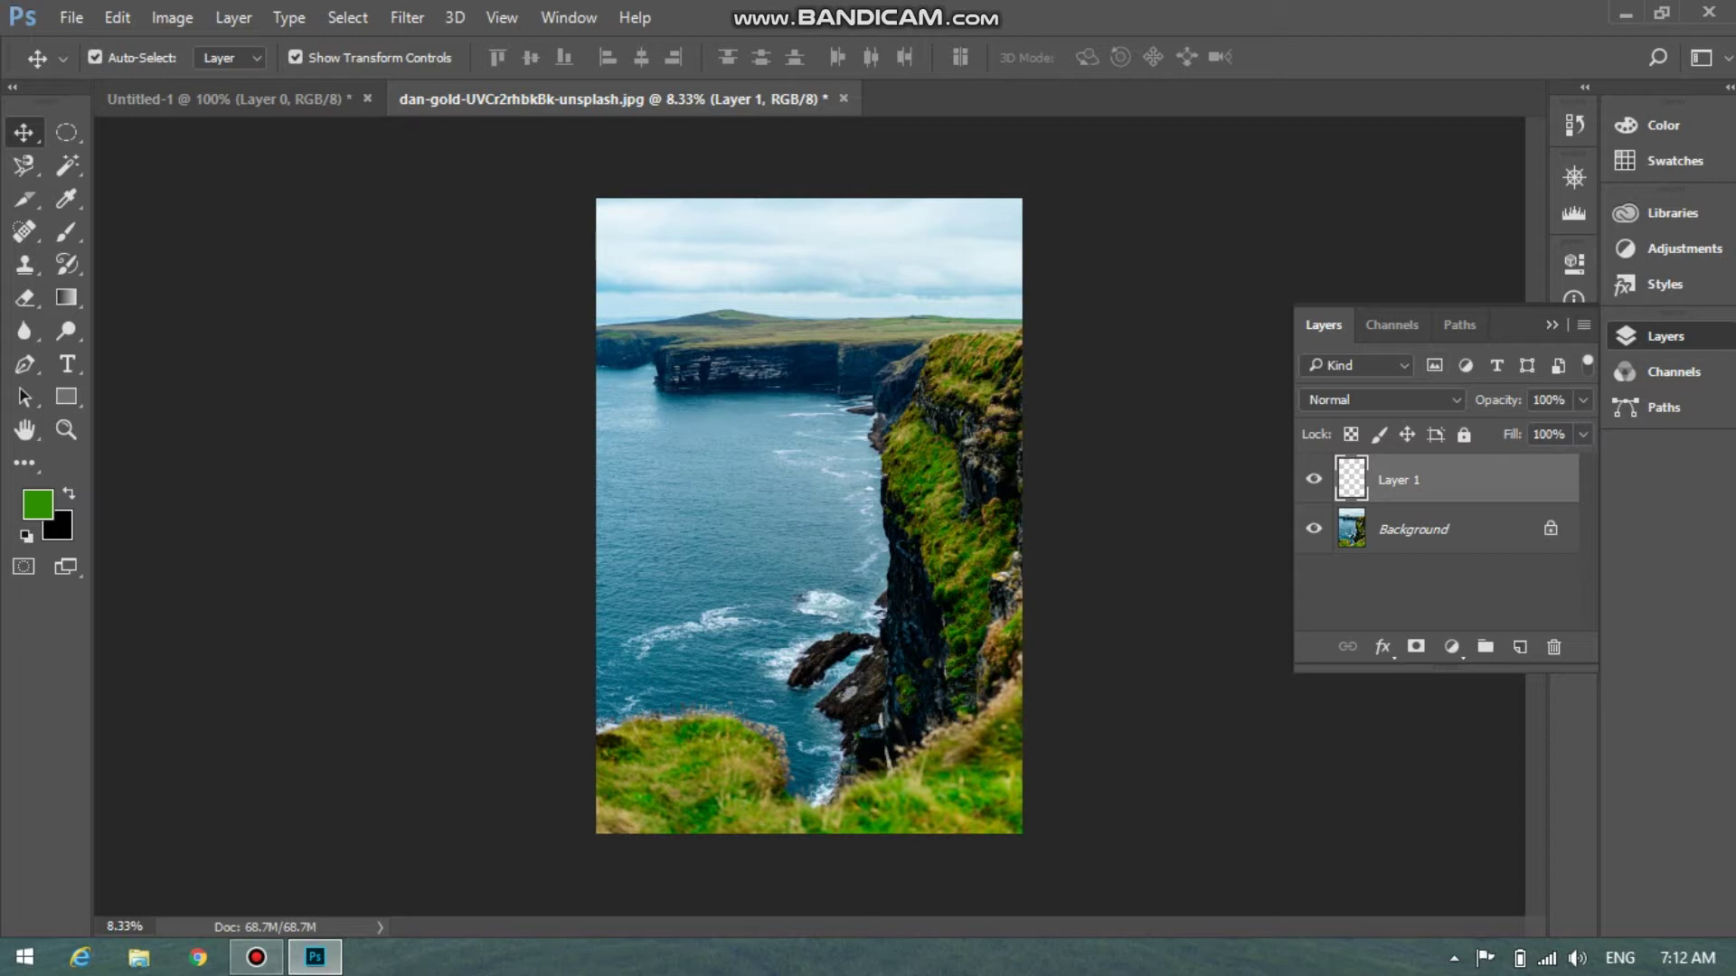
click(1446, 530)
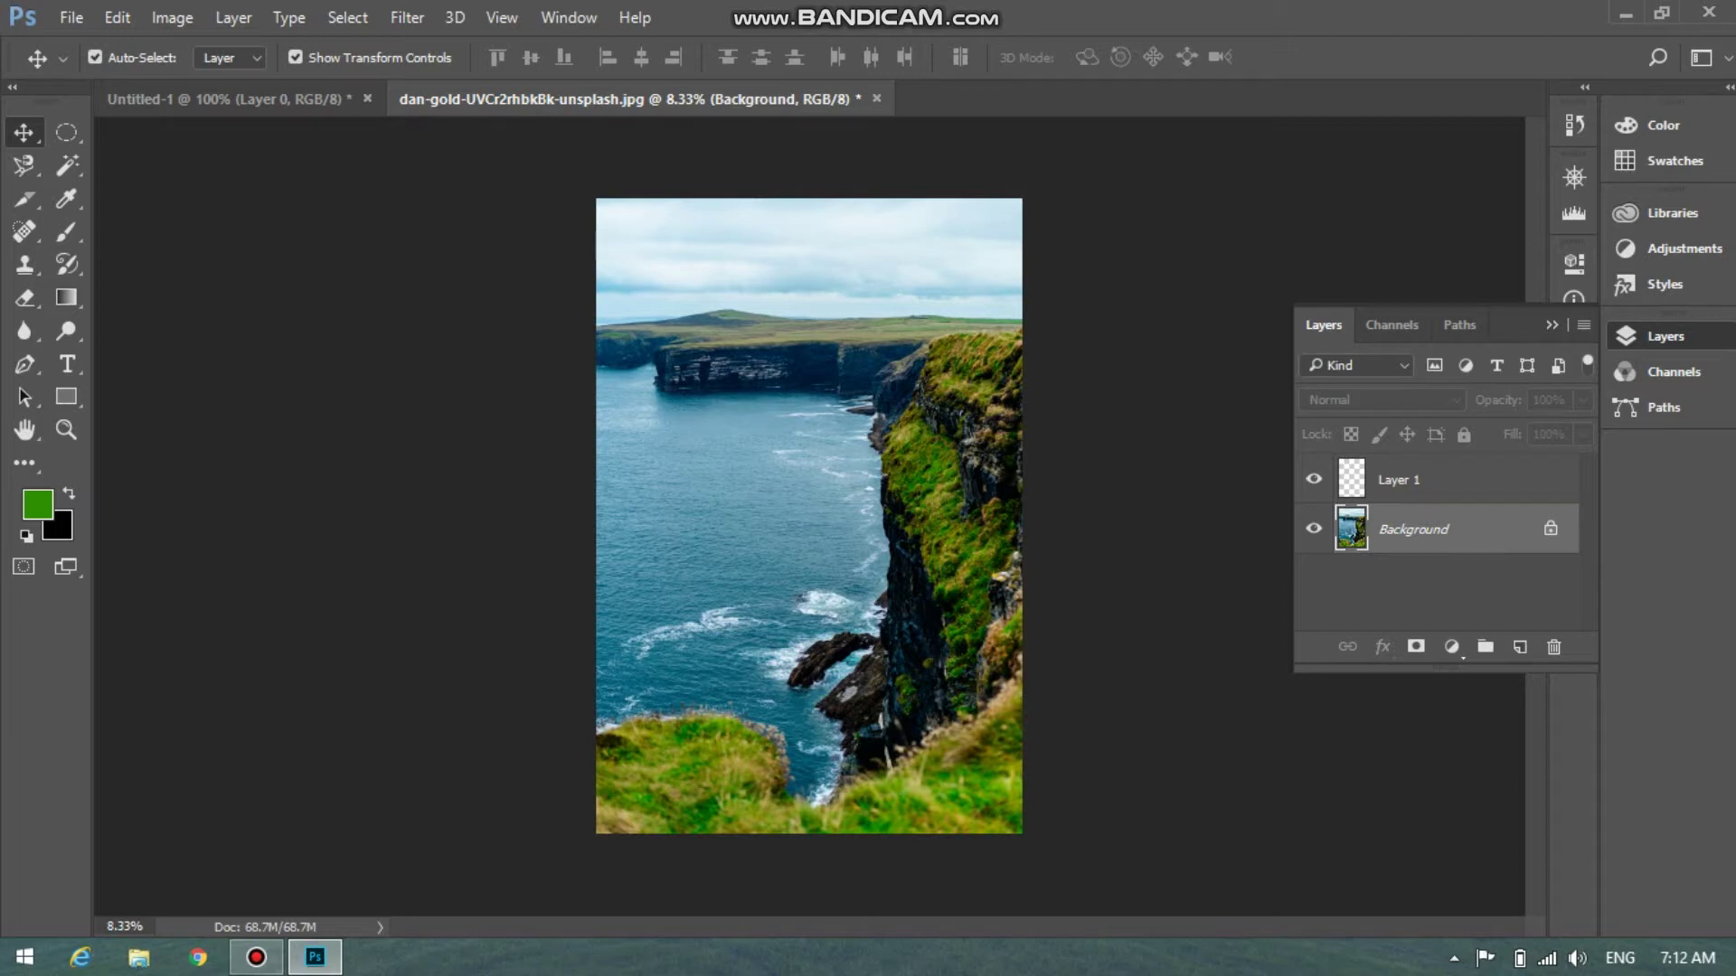
click(1550, 529)
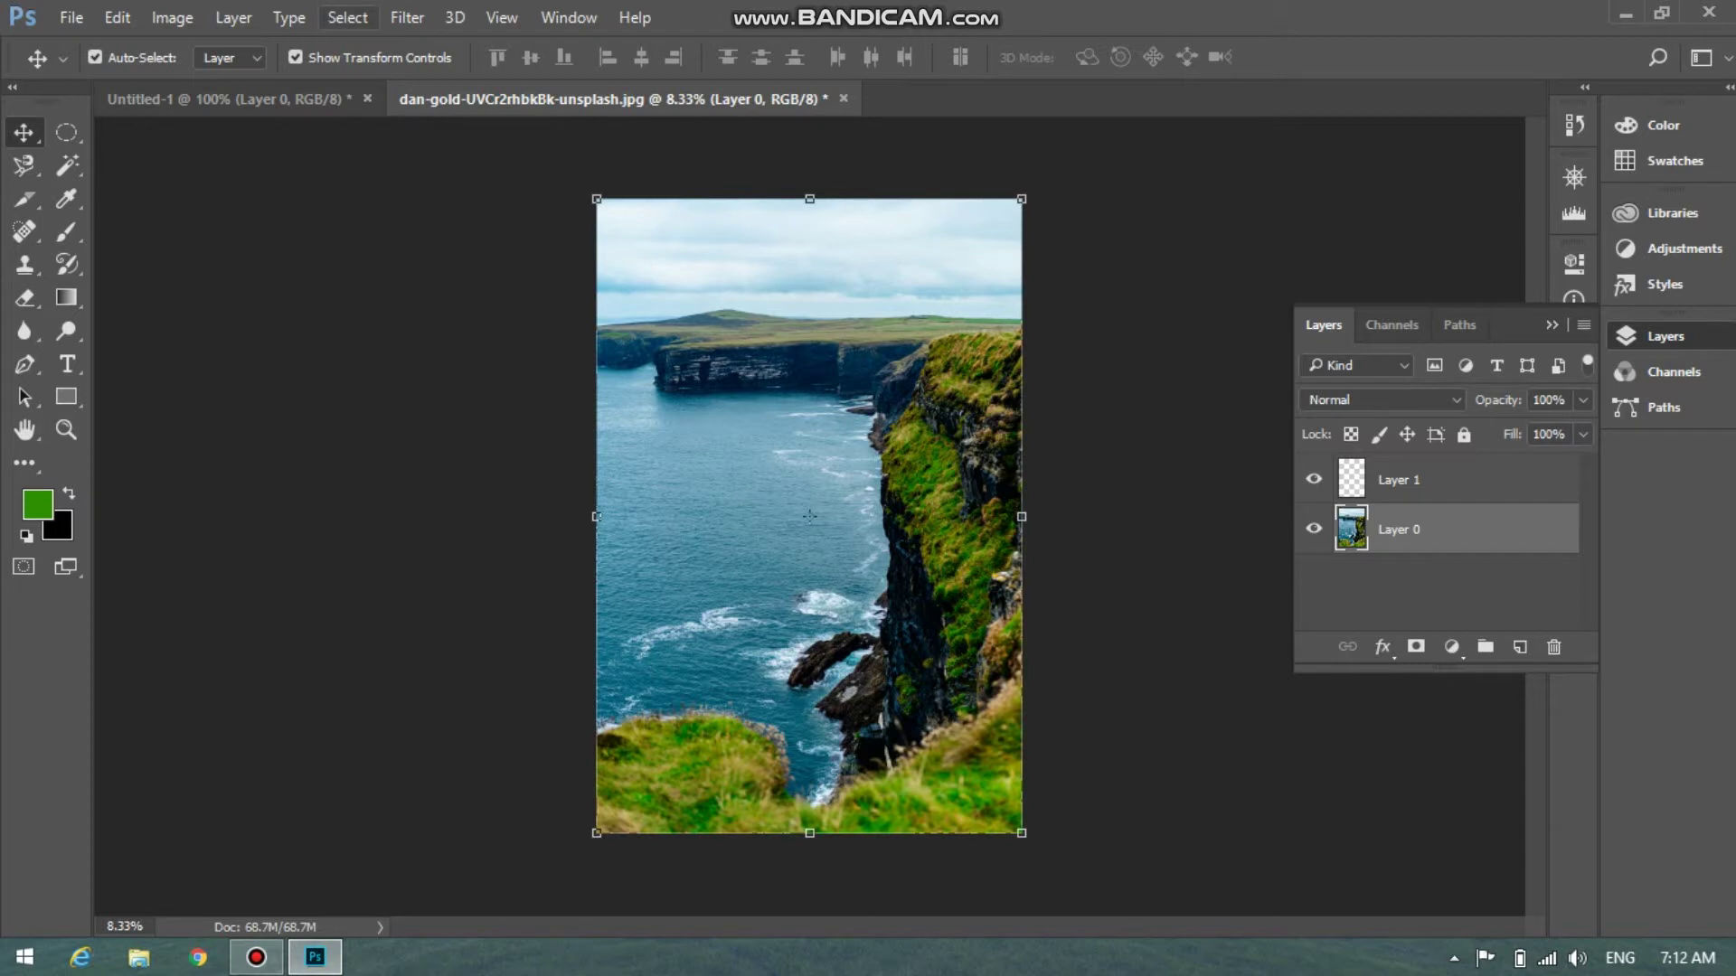
click(226, 98)
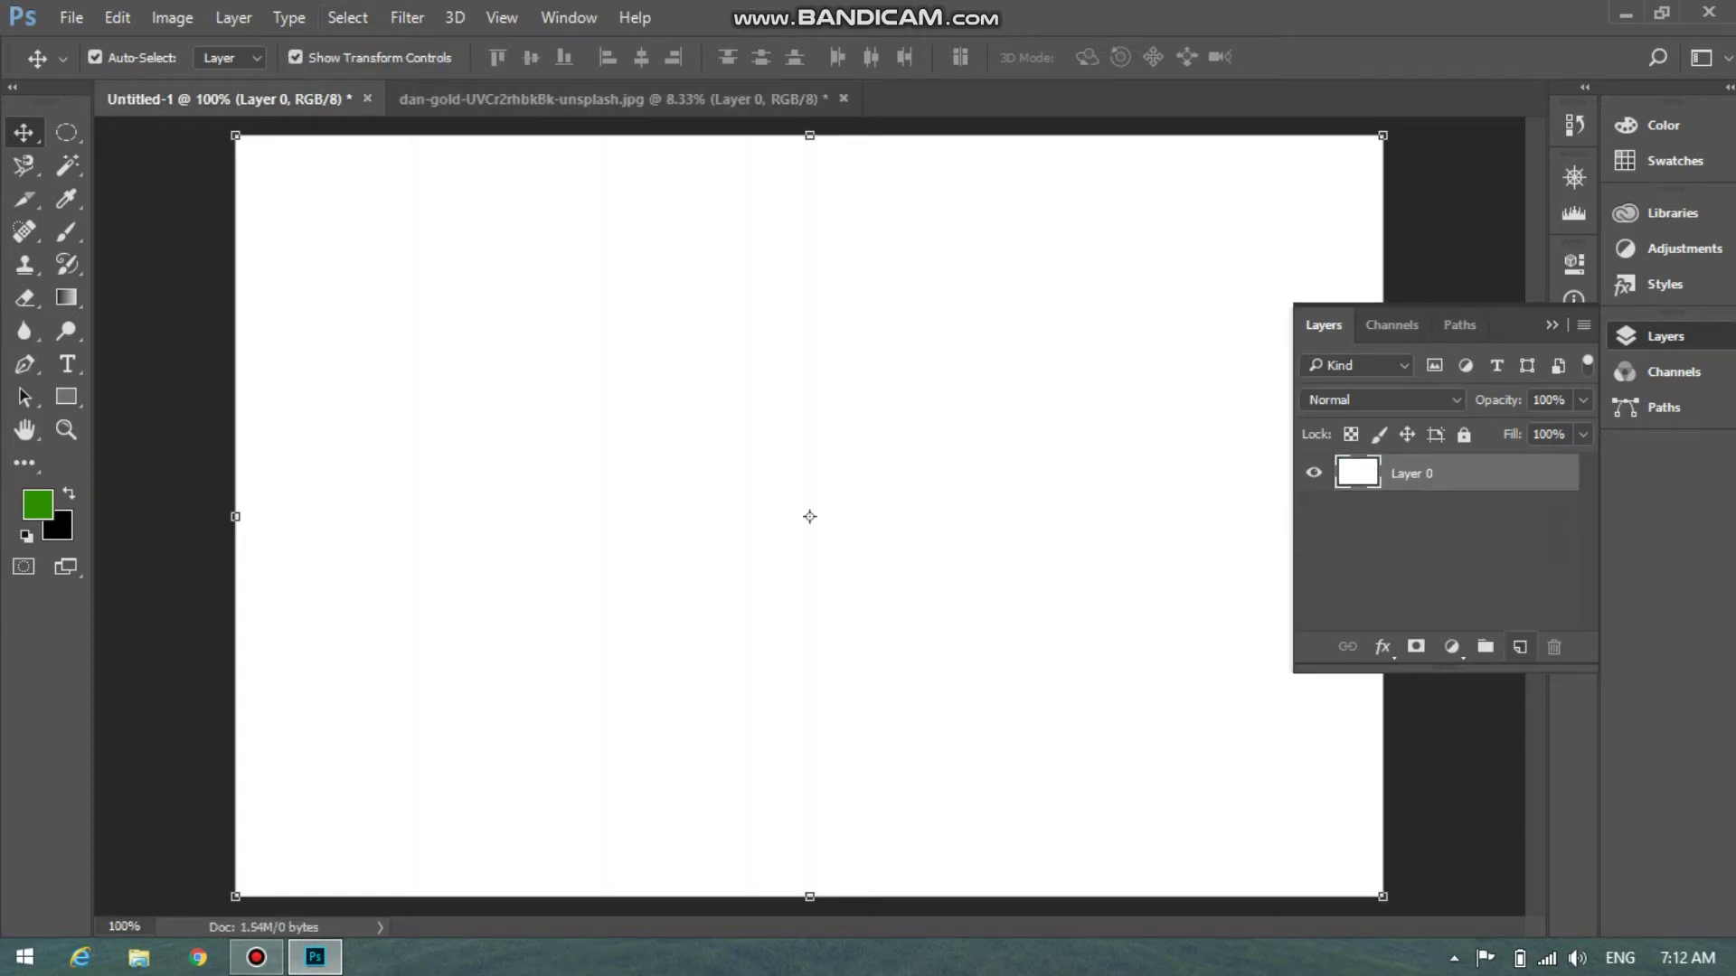
Add an empty Layer 1 above Layer 0 in Untitled-1, then select Layer 1 in the cliff photo
click(1520, 646)
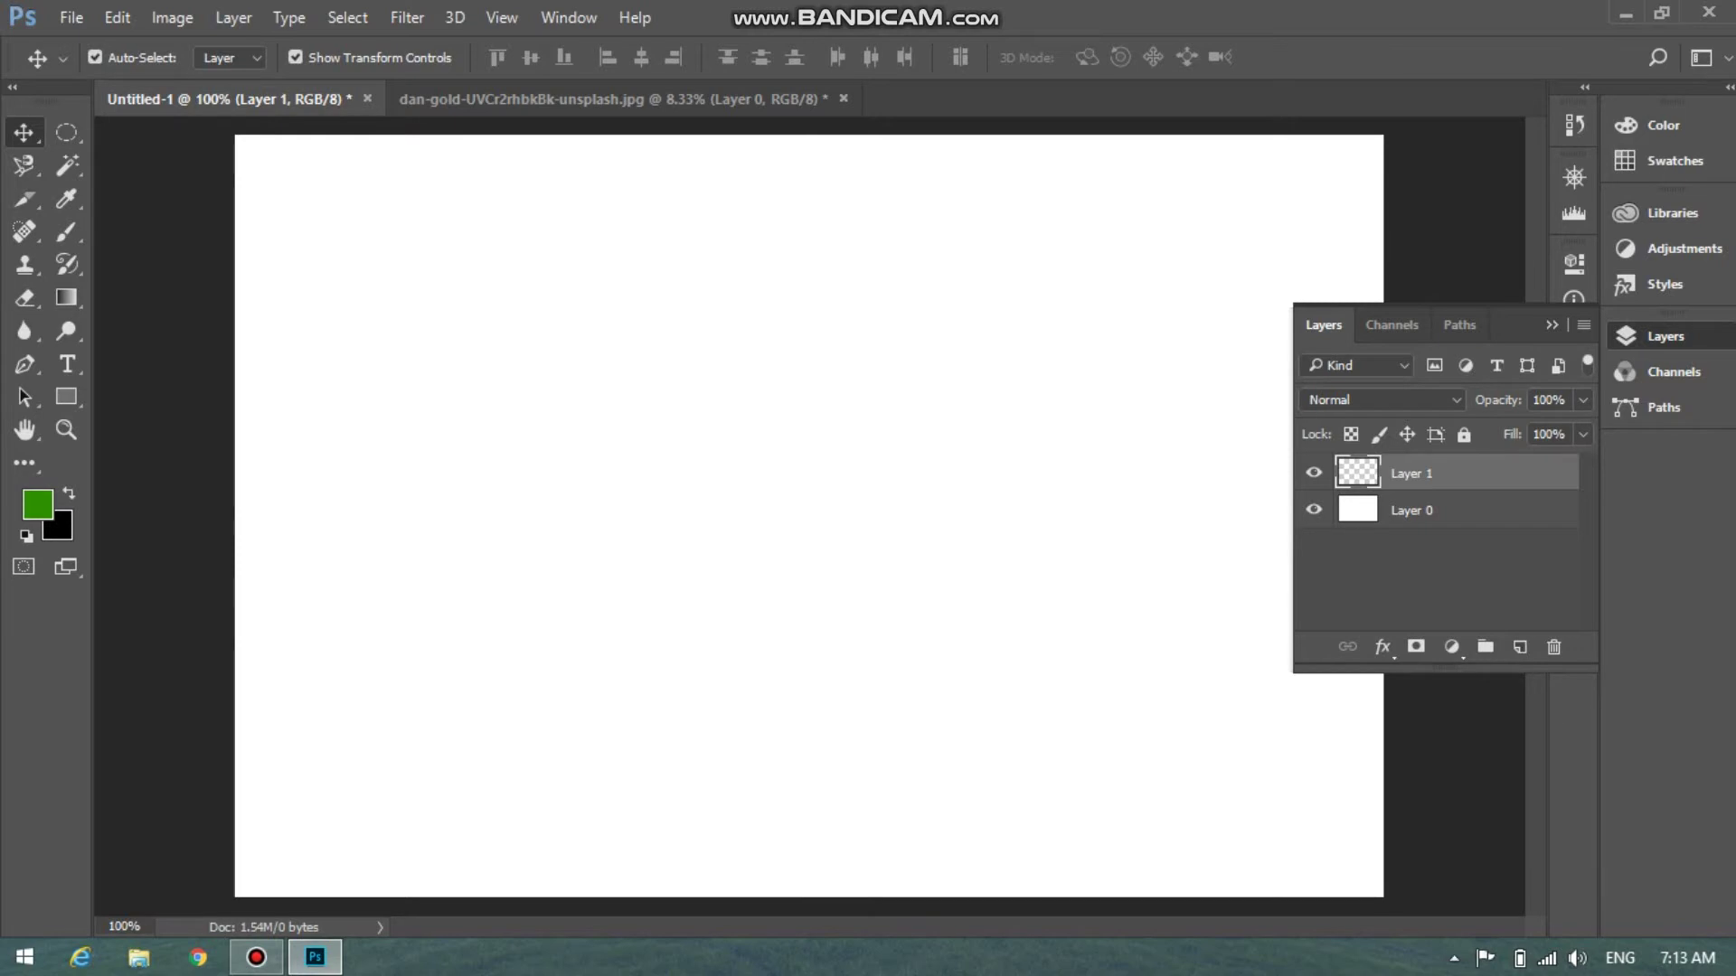
click(1313, 509)
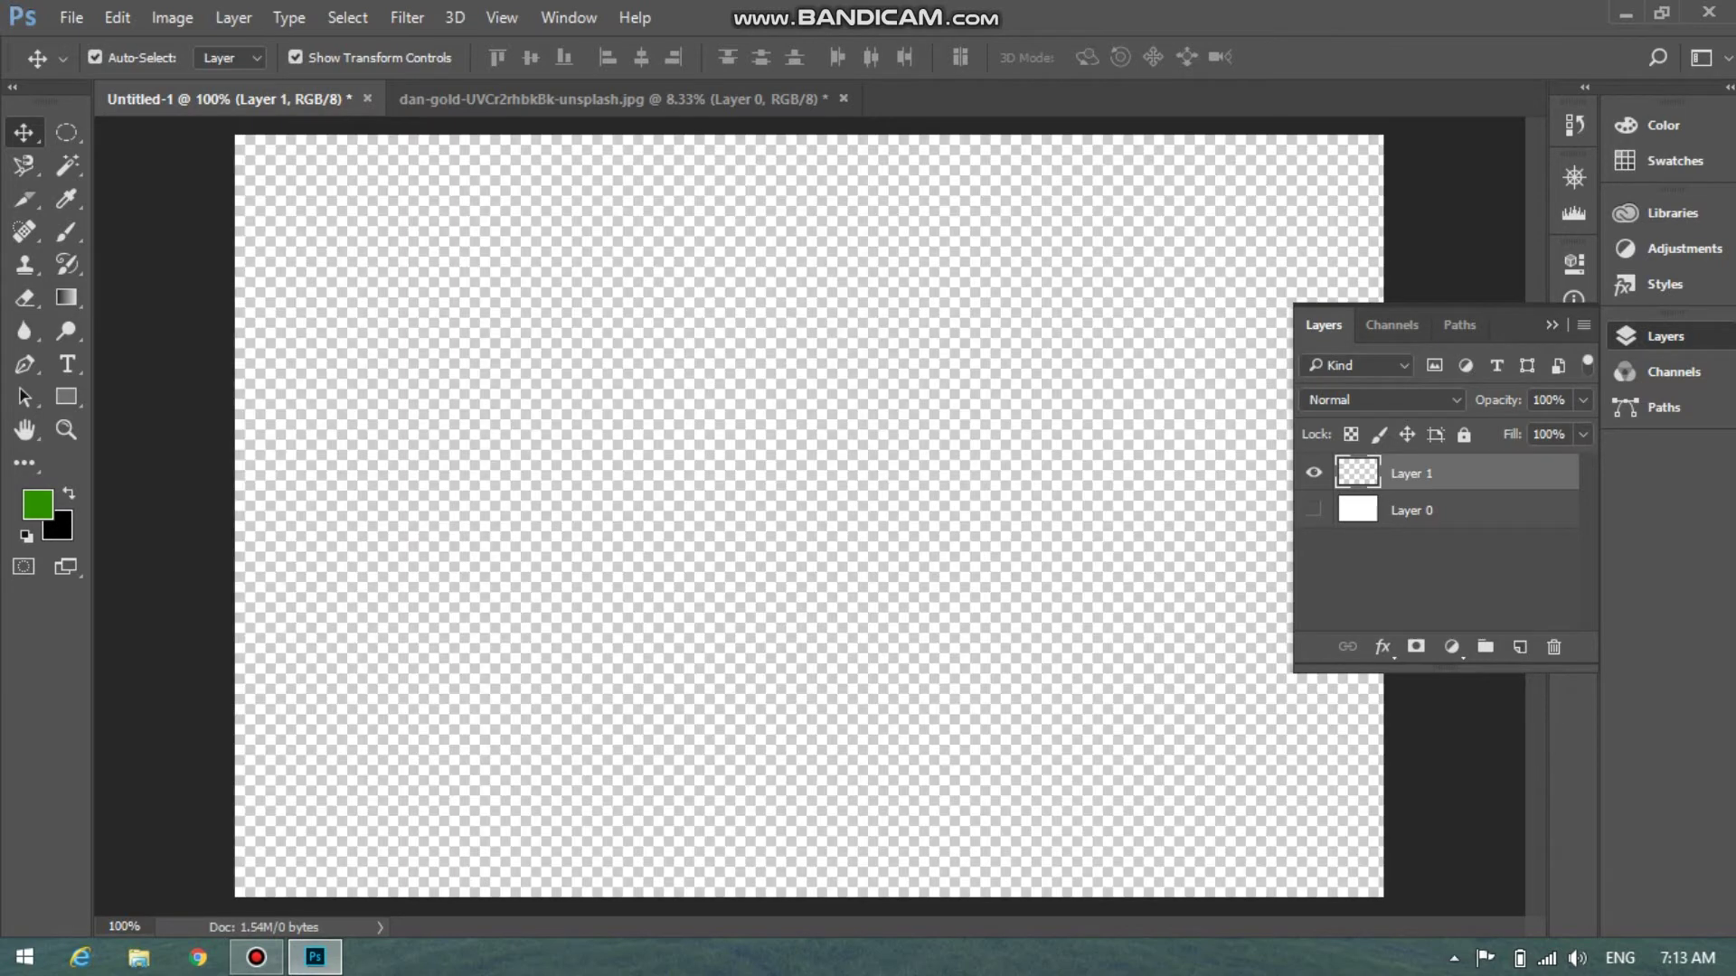
click(1313, 510)
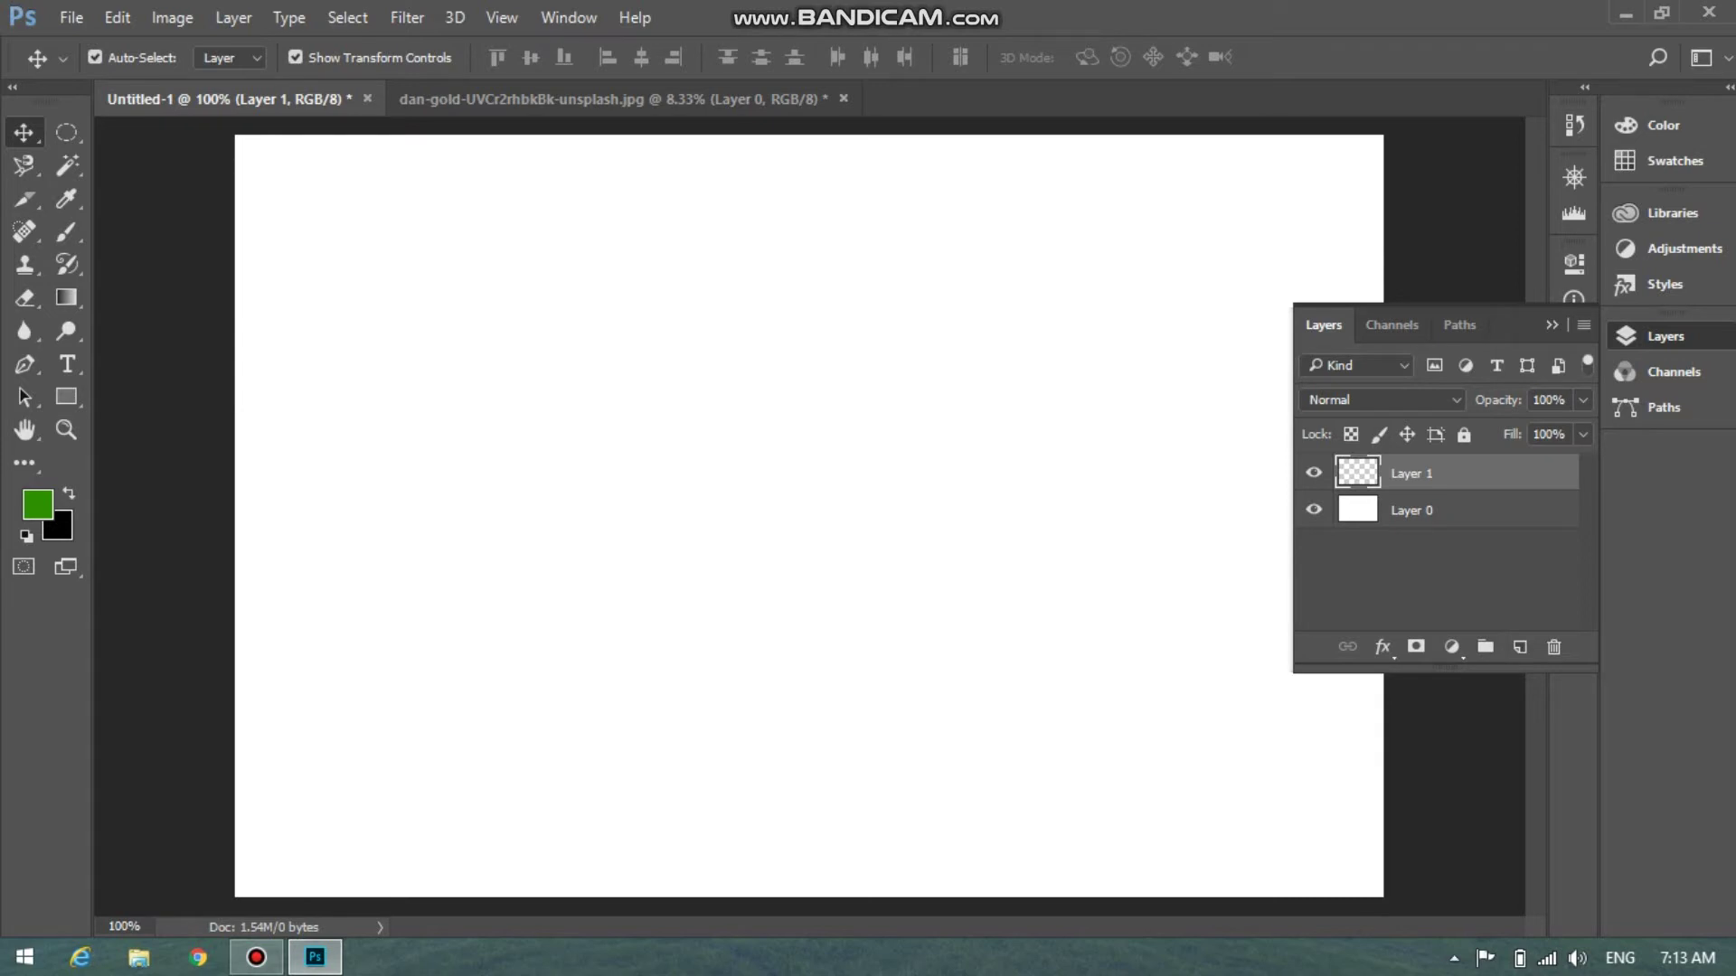
key(ctrl+Tab)
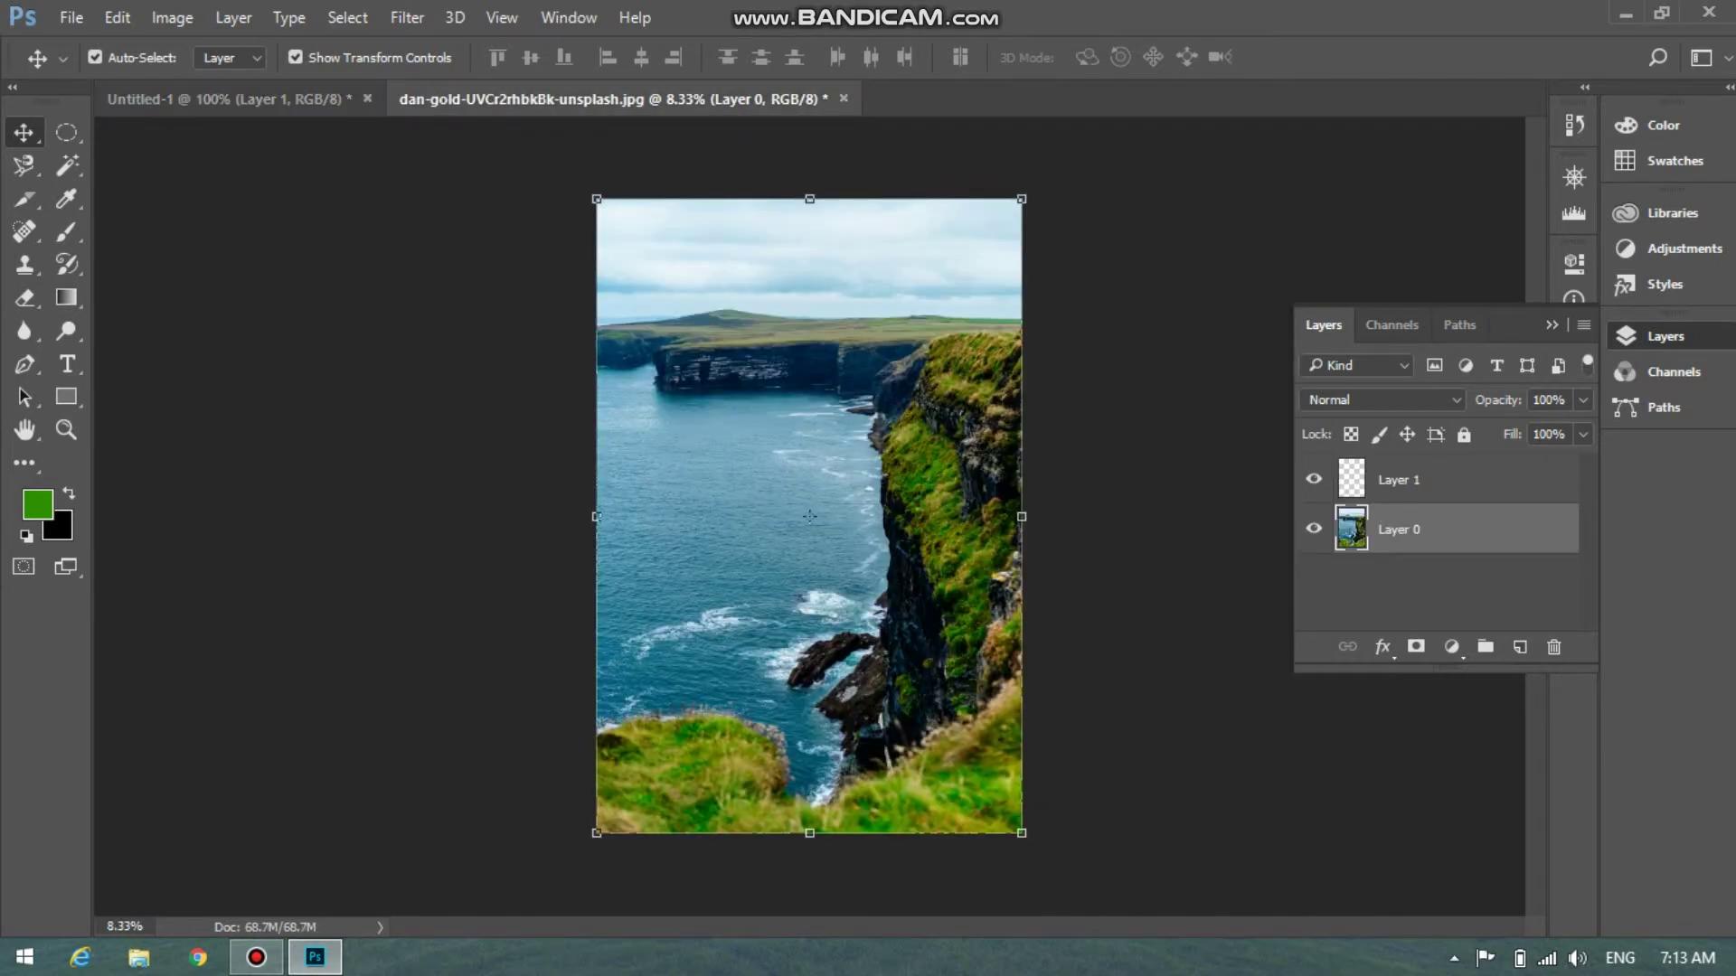
click(1446, 480)
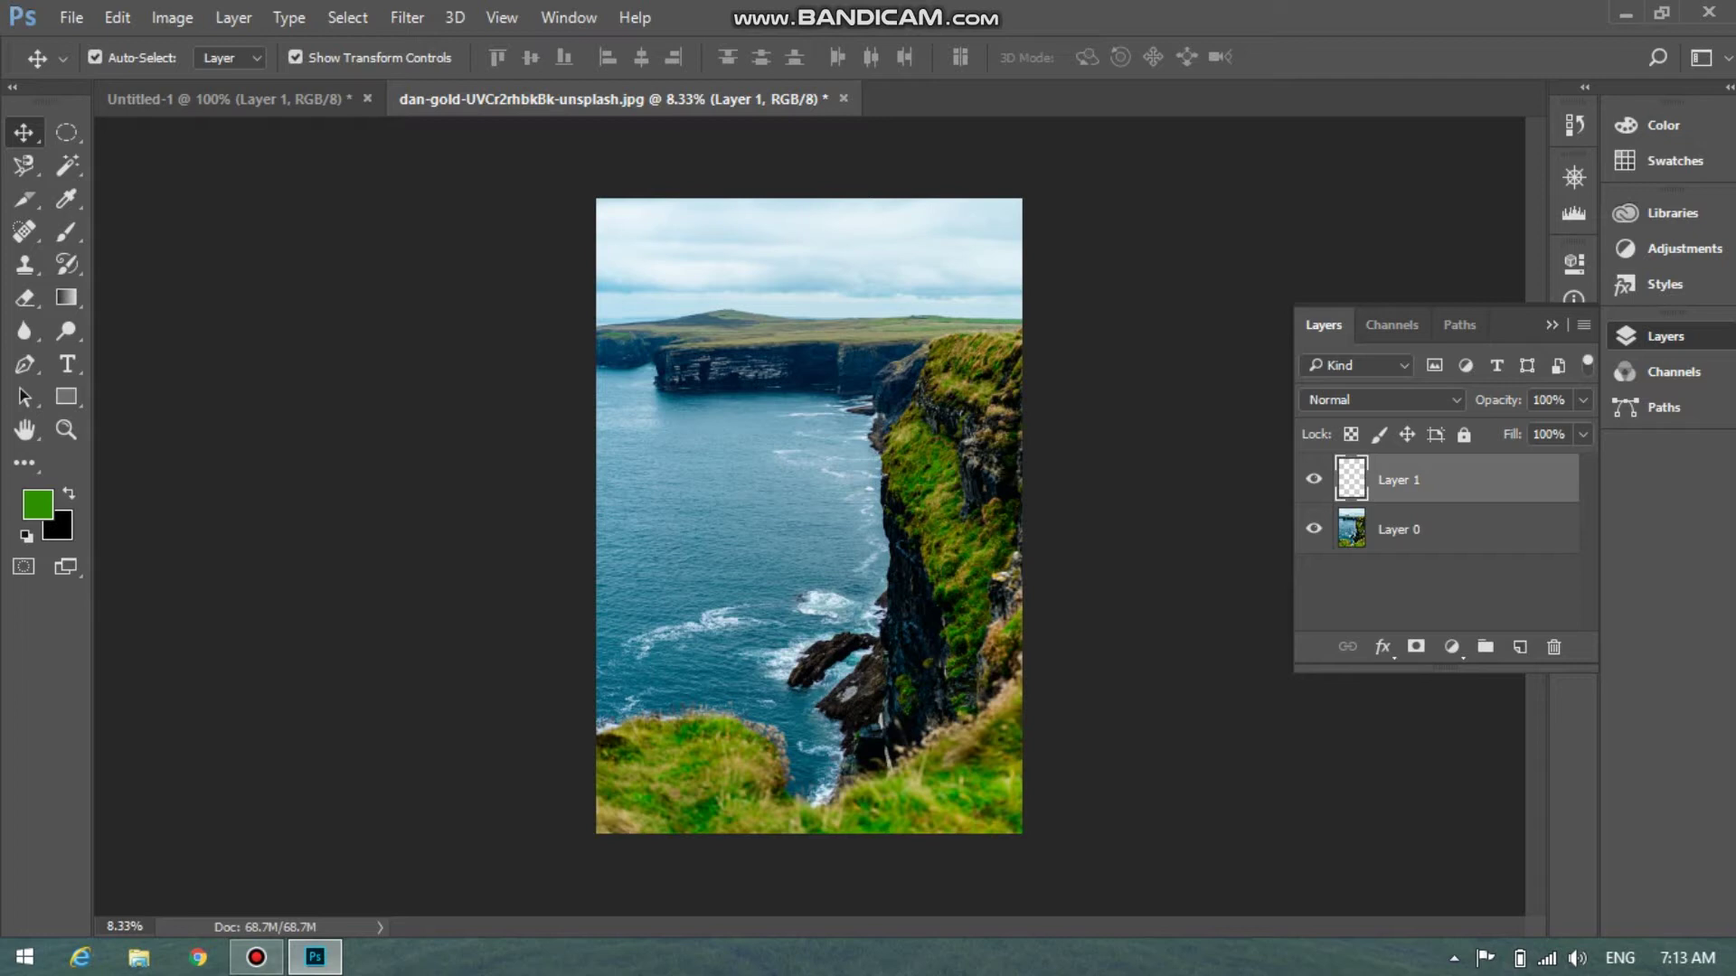
Drag the cliff photo's Layer 0 into Untitled-1 as Layer 2, turn off Auto-Select, and start Free Transform
click(1446, 530)
drag(829, 455, 271, 163)
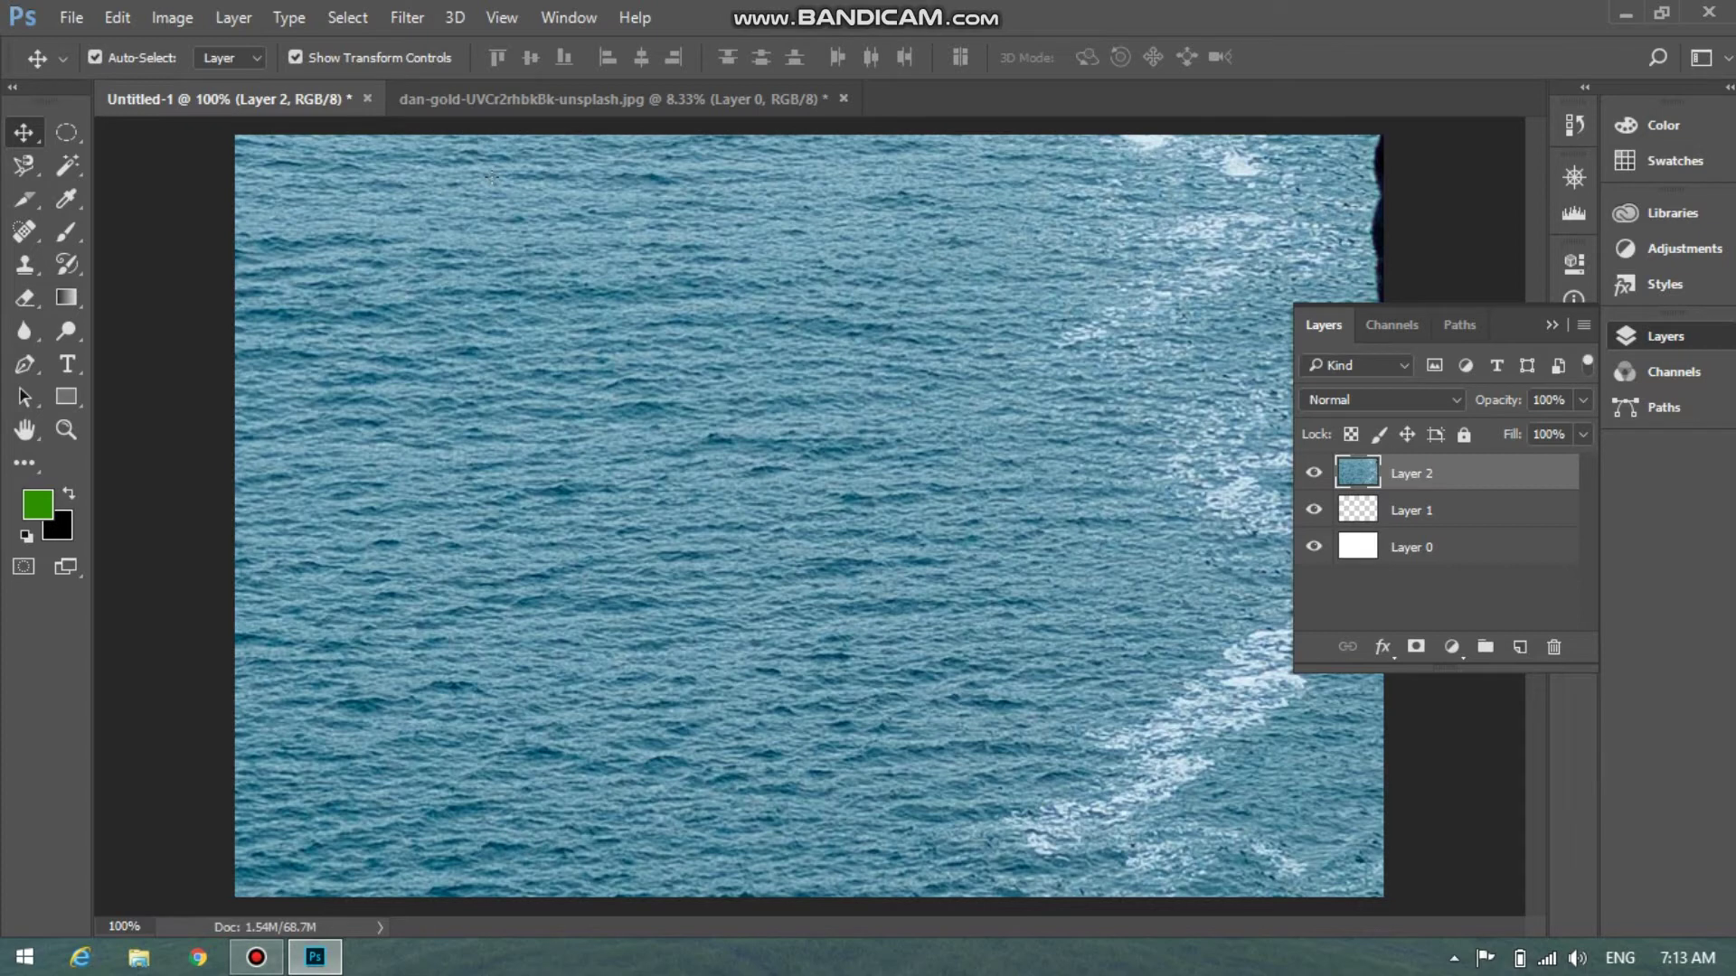
click(94, 57)
key(ctrl+t)
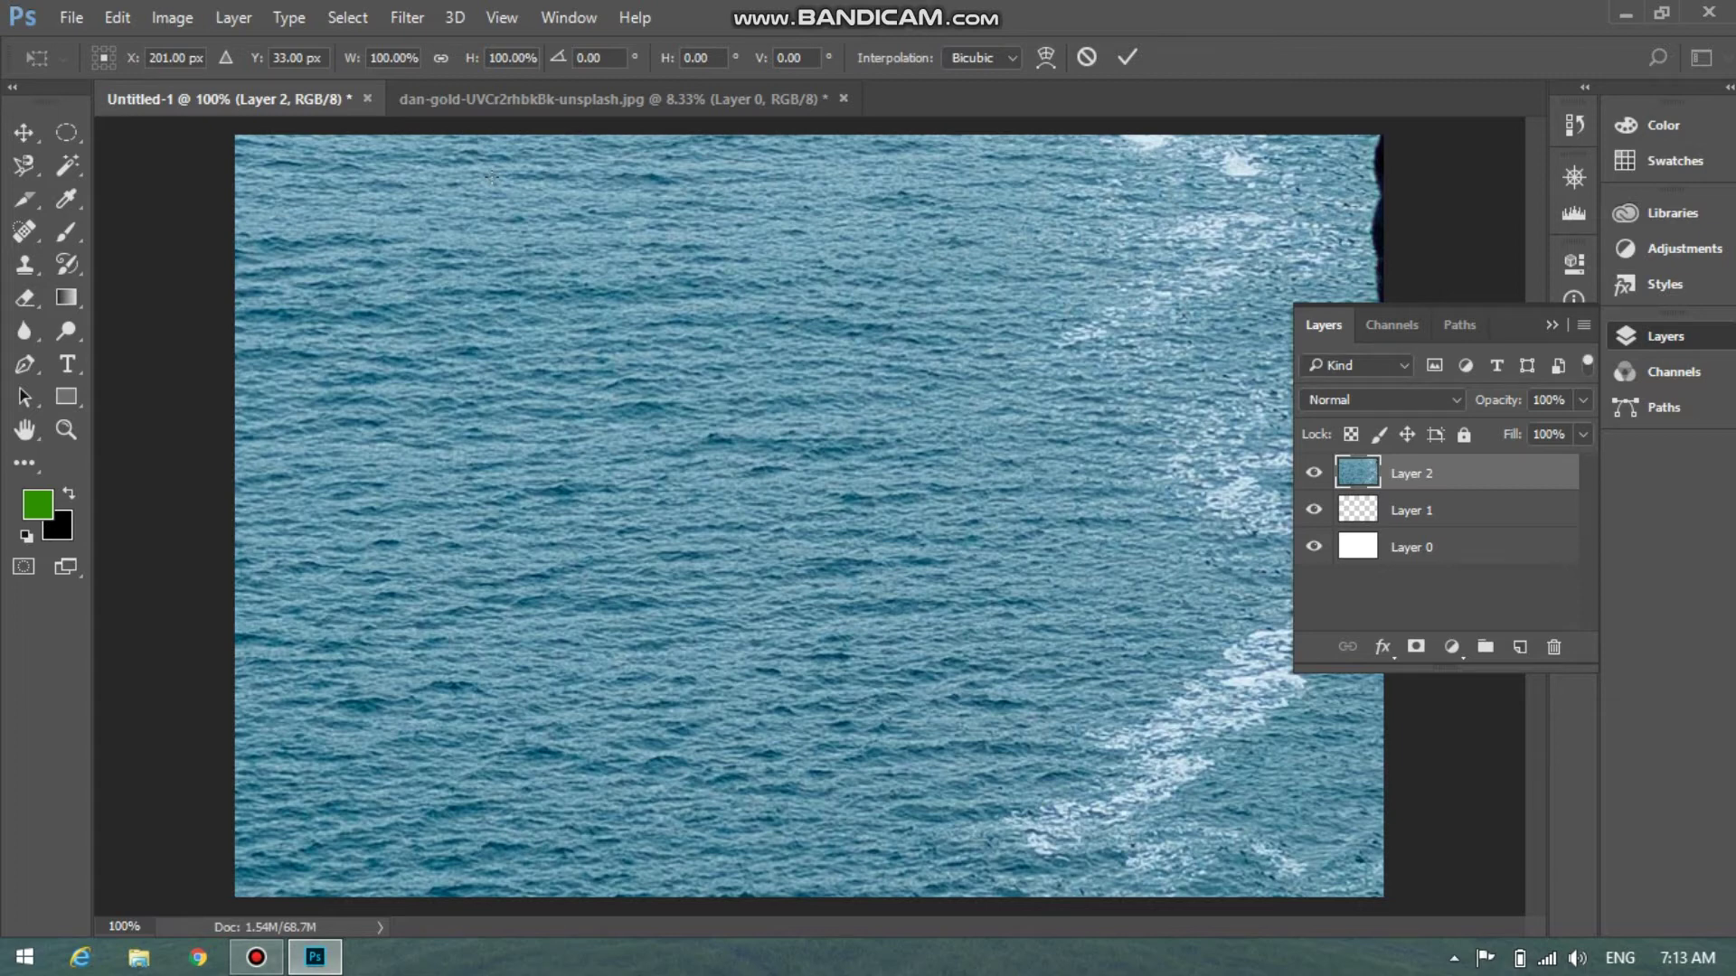
Shift the oversized cliff photo left and down until its top edge sits inside the canvas
drag(1356, 127, 479, 868)
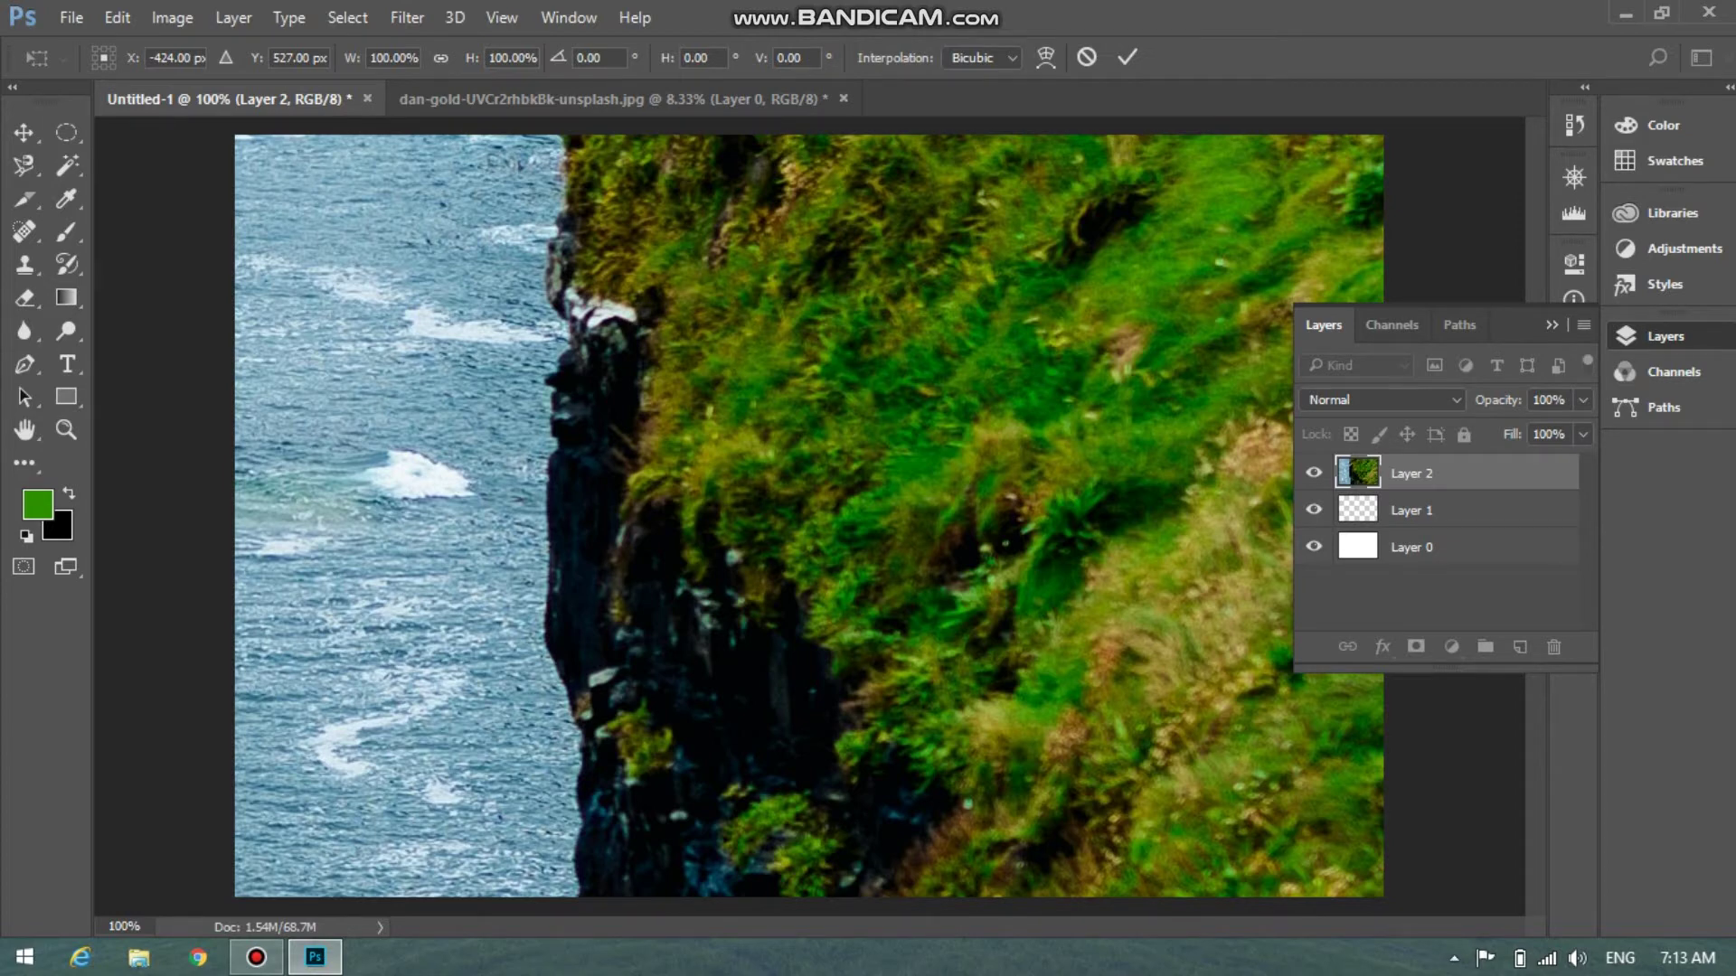
drag(1087, 288, 476, 555)
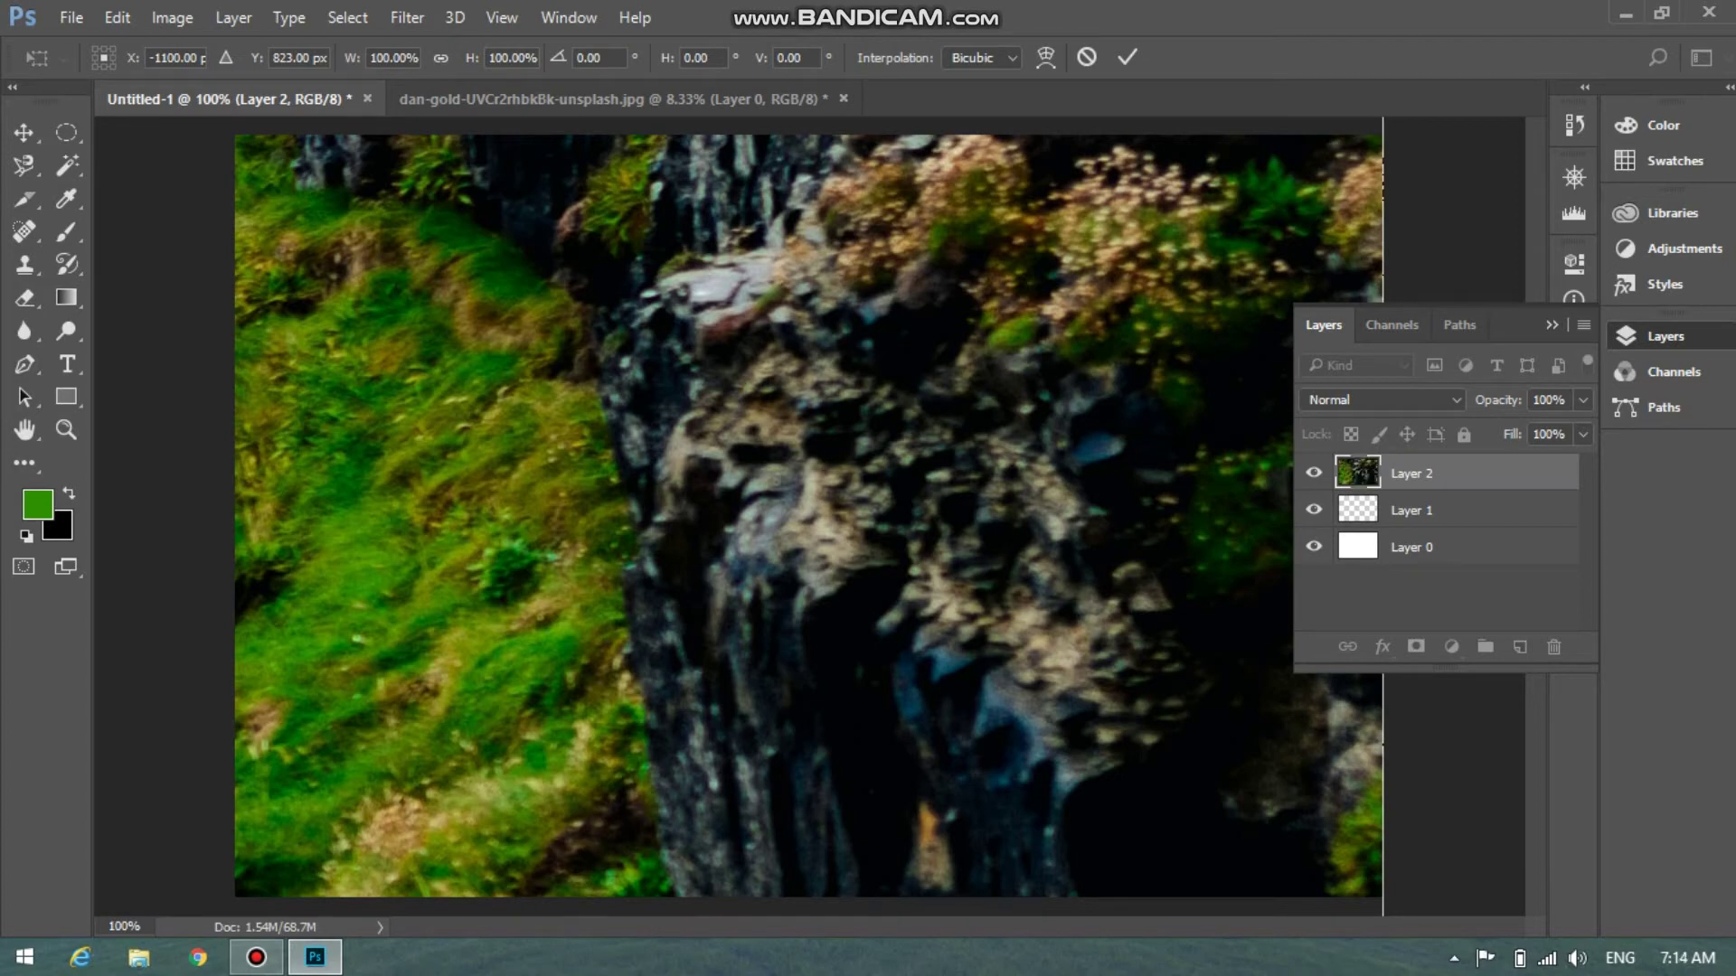
drag(1113, 489, 1049, 950)
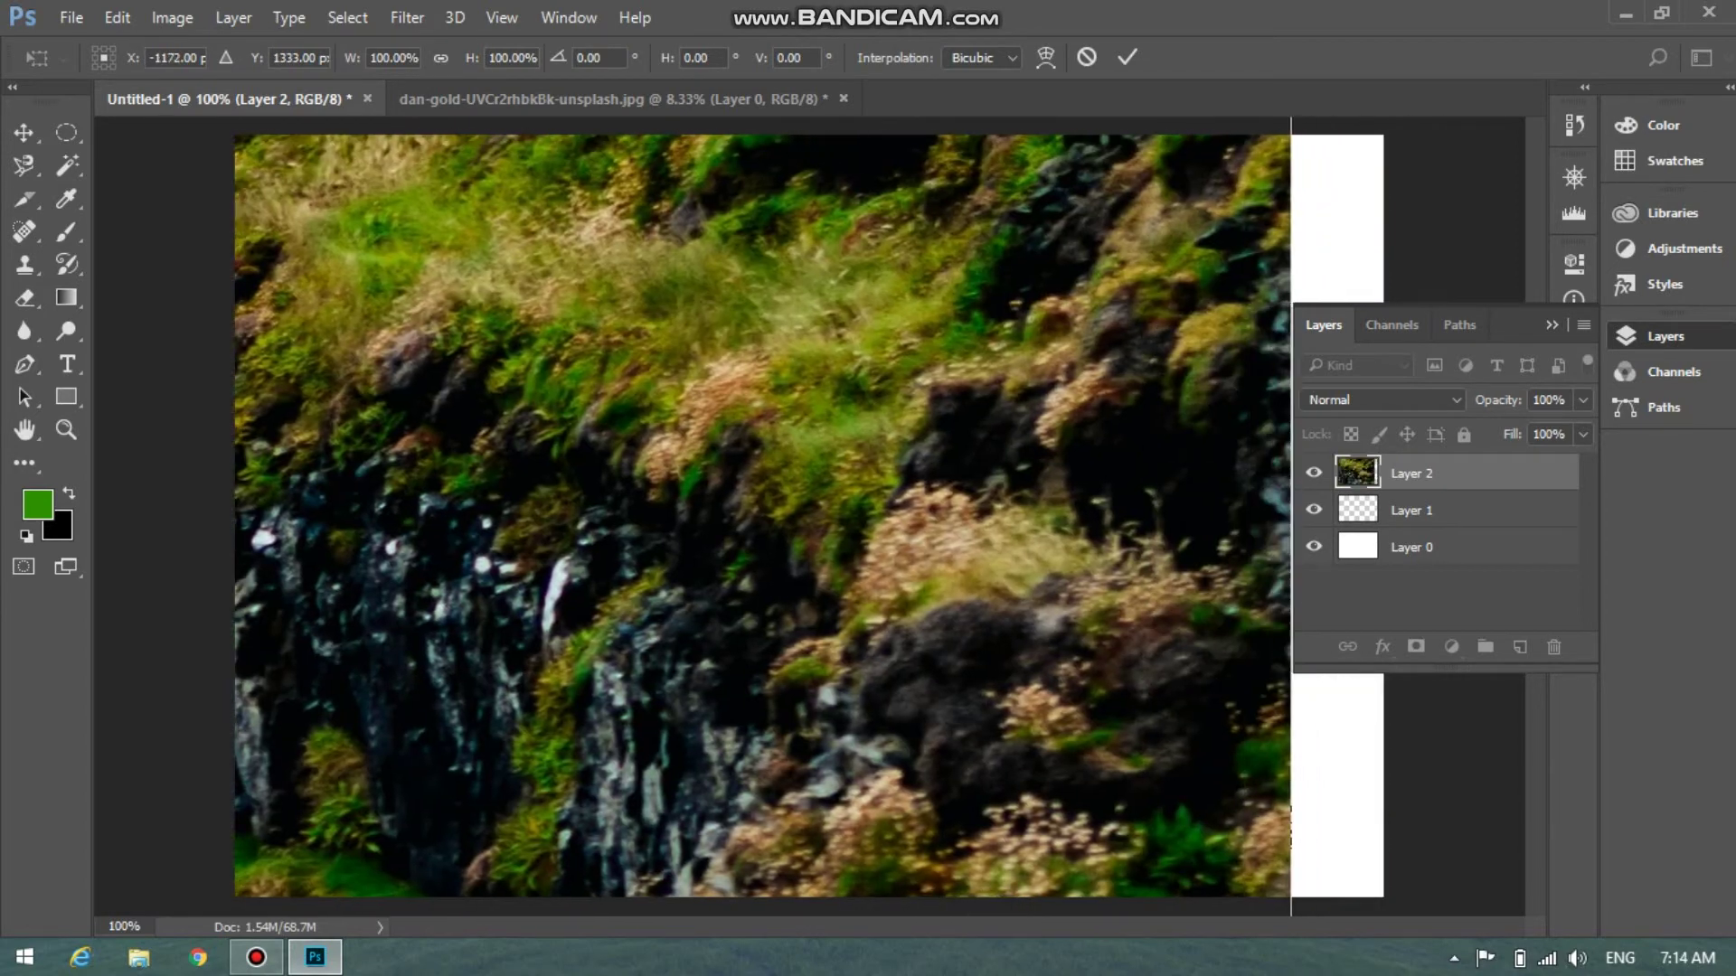
drag(1116, 543, 1137, 924)
drag(1121, 271, 1203, 561)
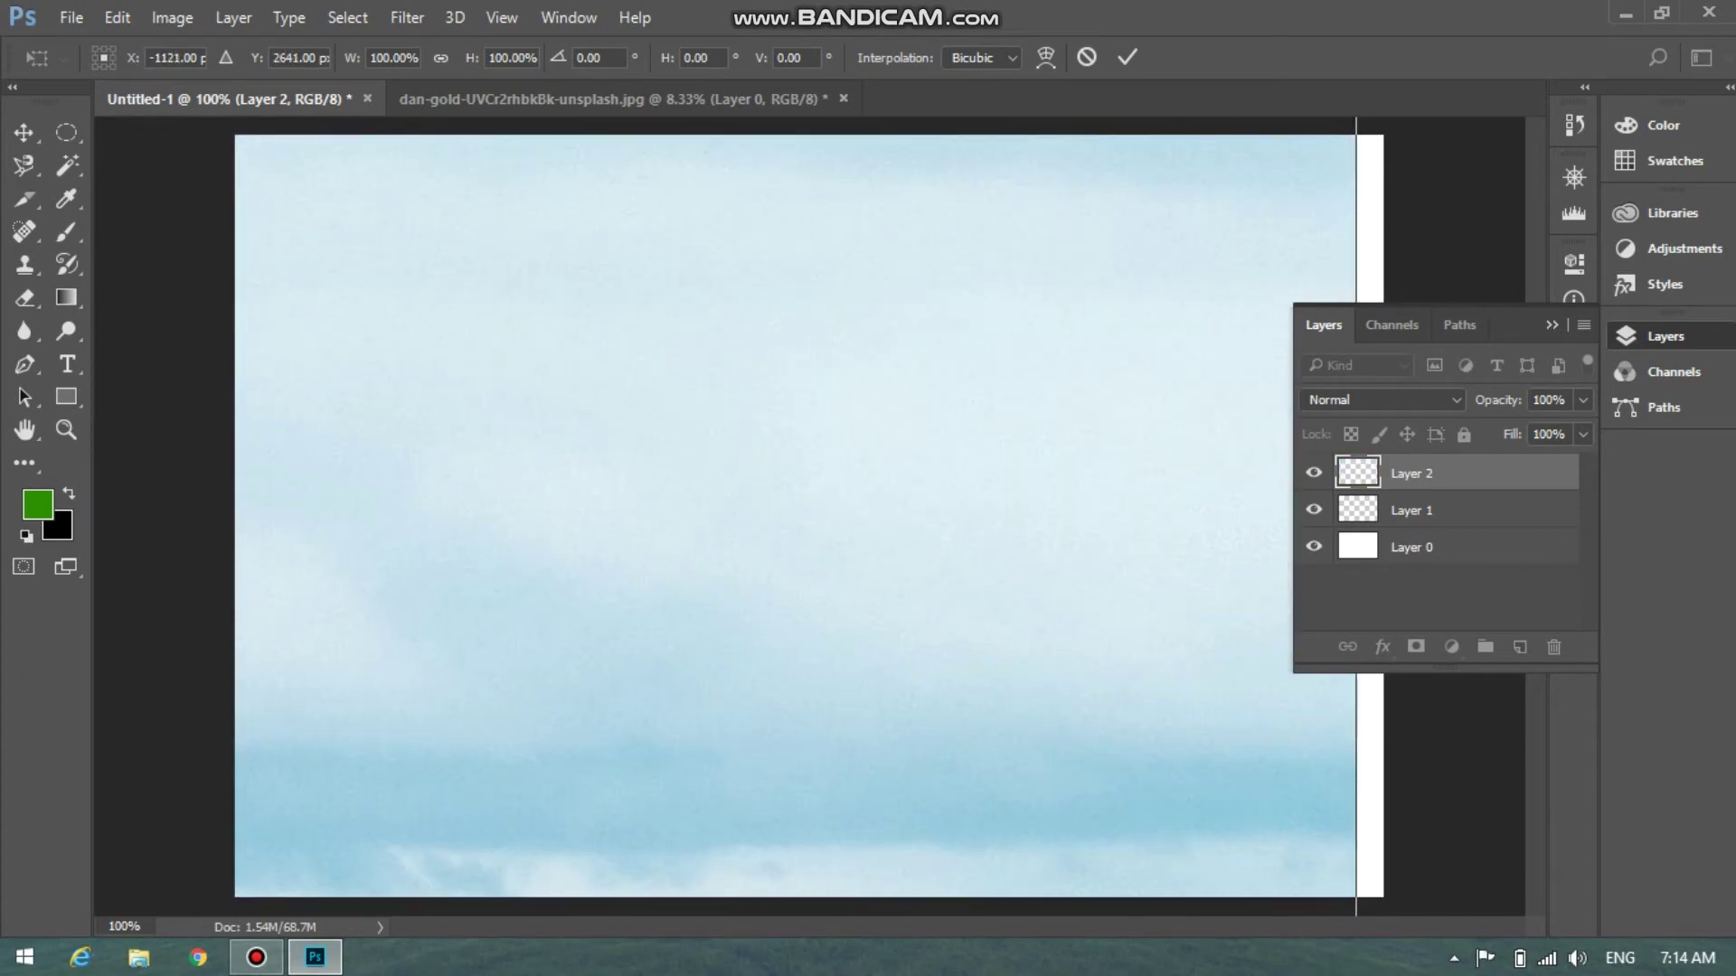
drag(1202, 271, 1202, 622)
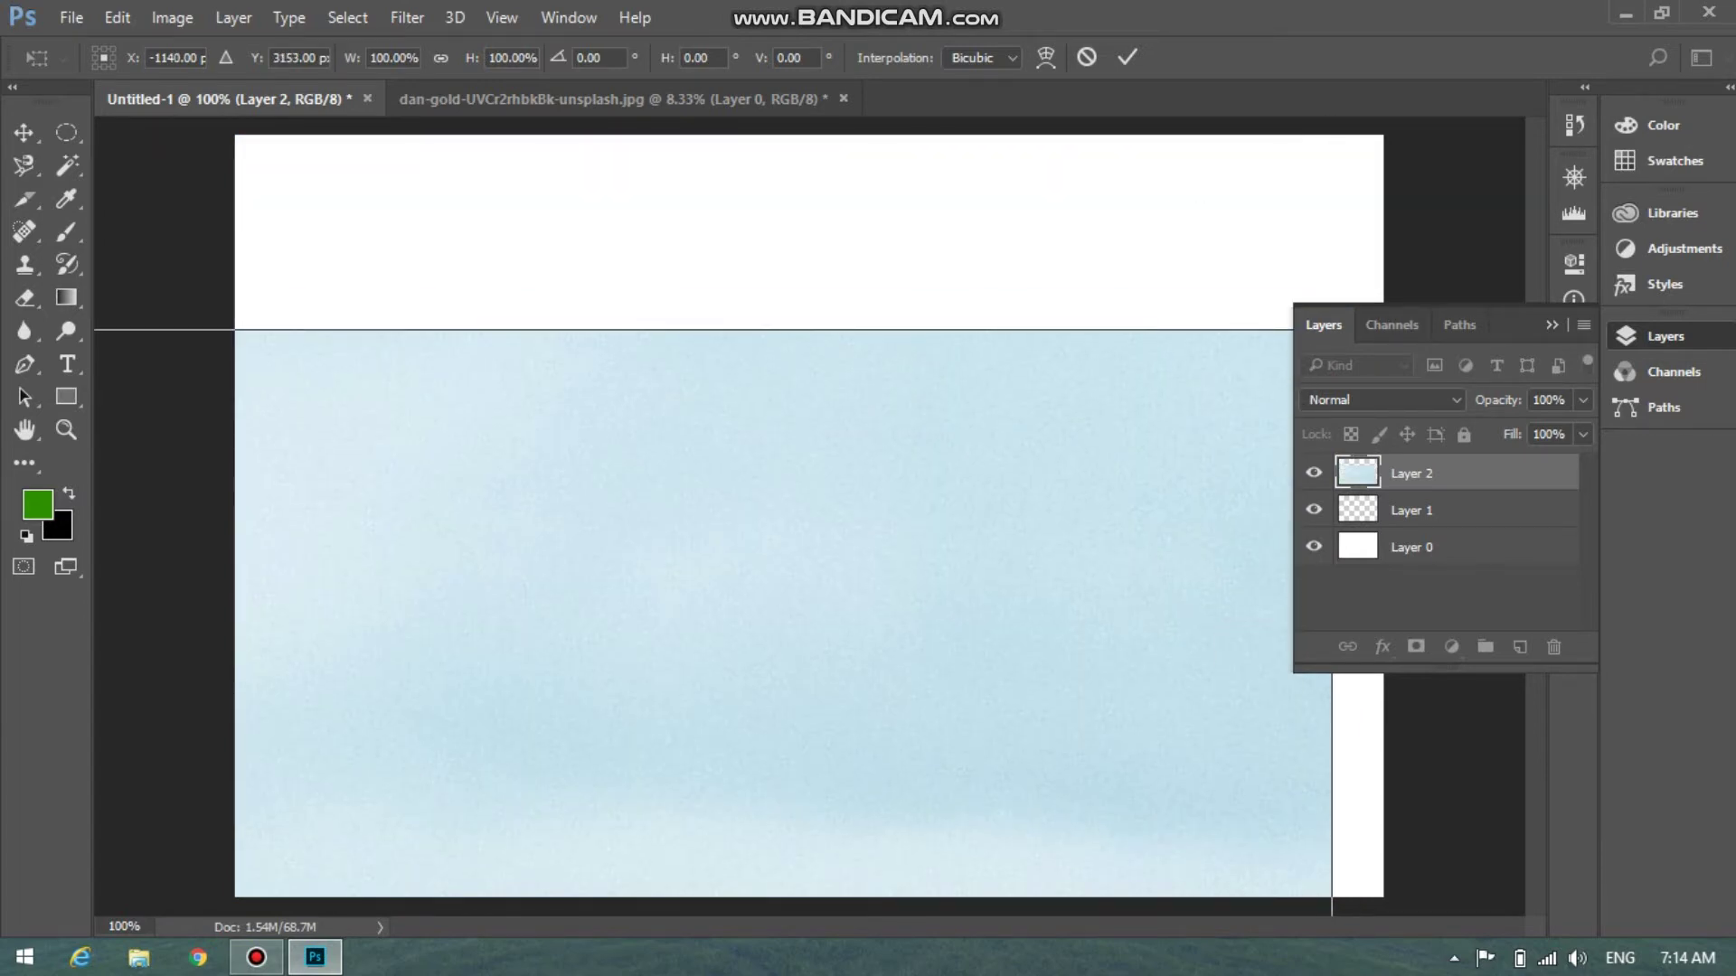
drag(1130, 373, 1141, 254)
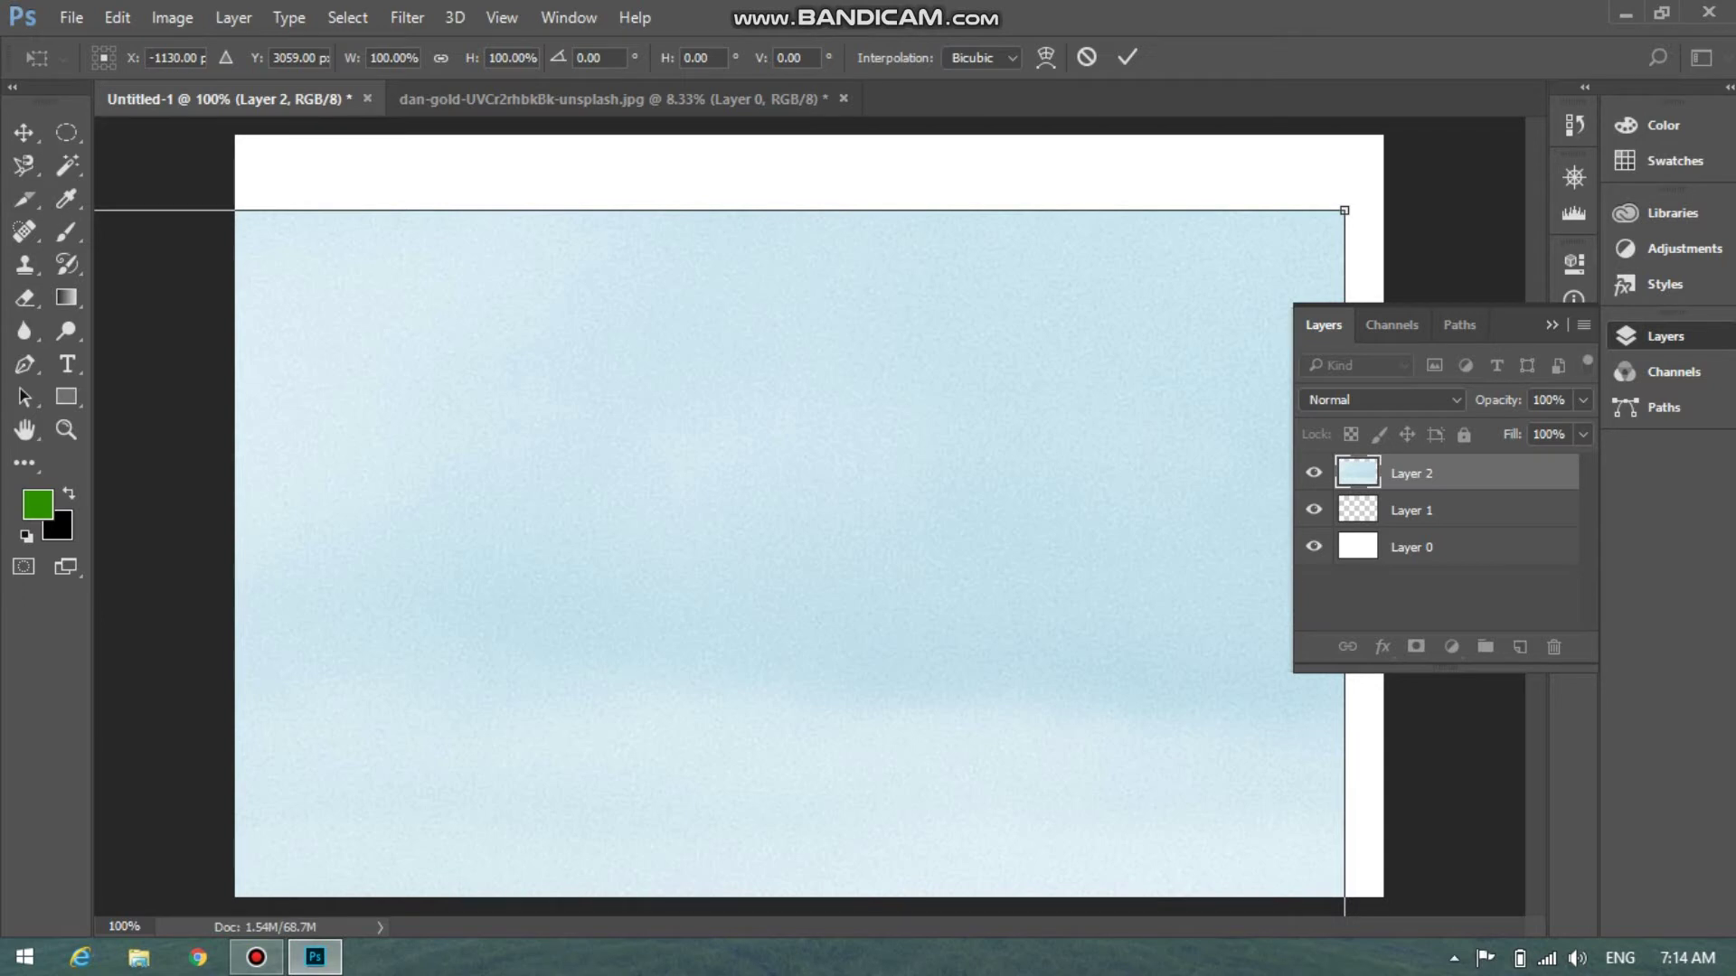
Scale the photo down from its corner and top handles and place it left of centre
drag(1344, 210, 1210, 210)
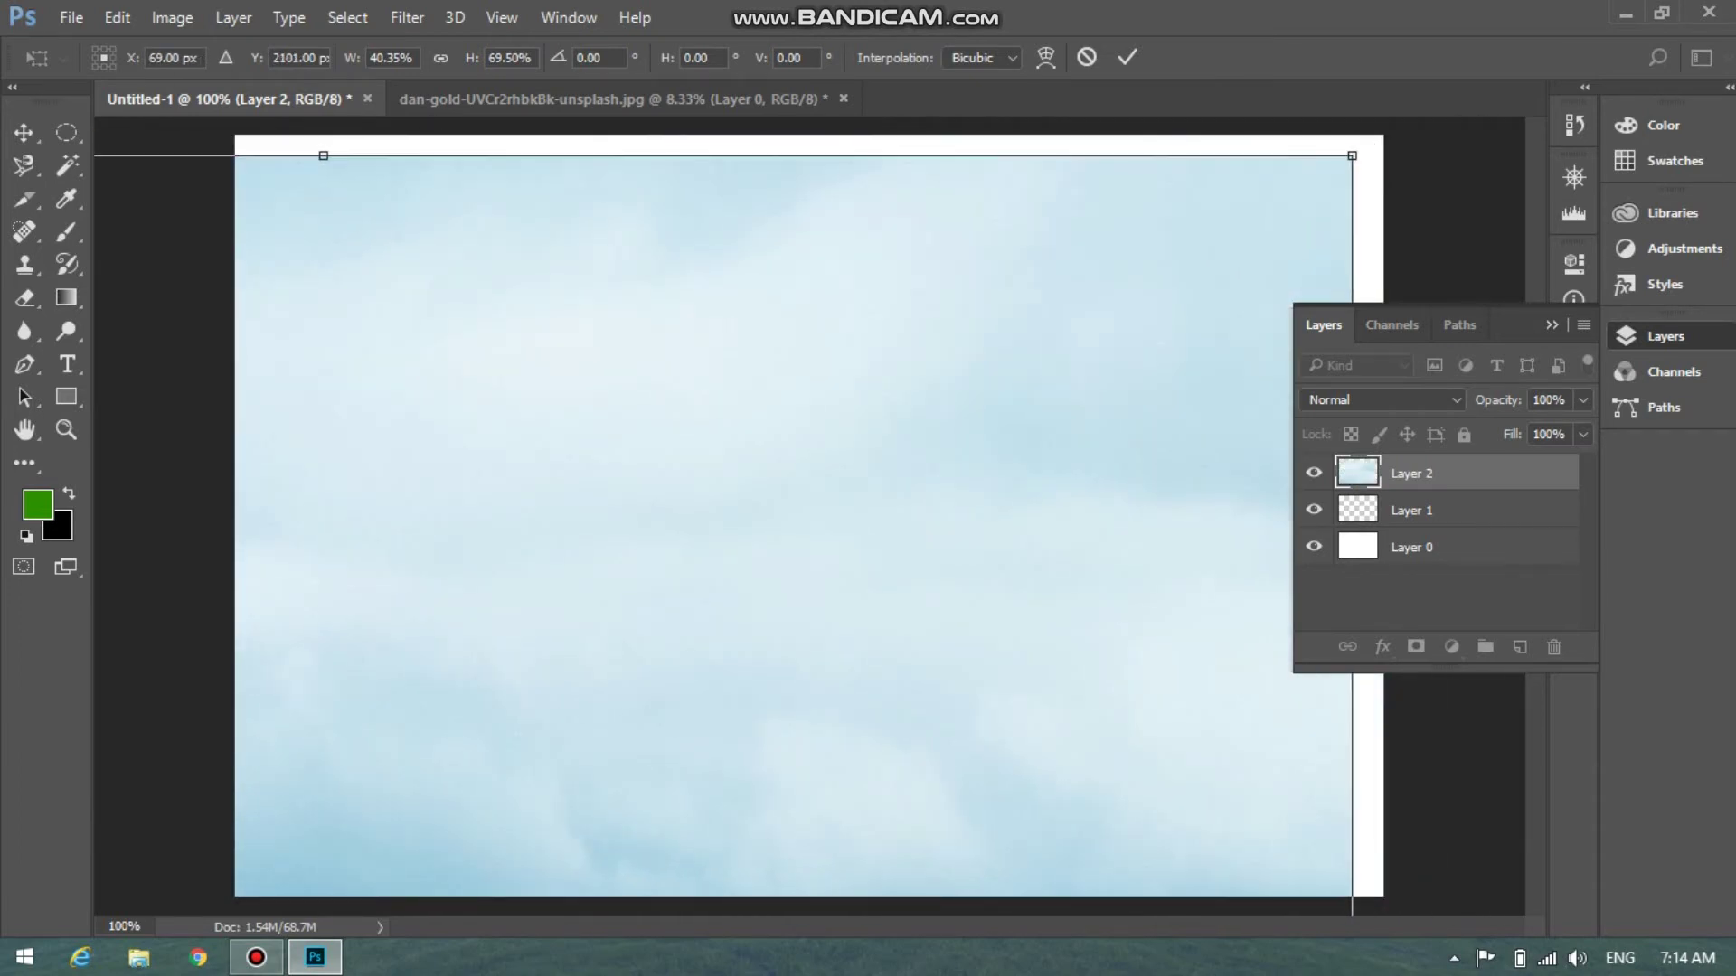
drag(1351, 155, 897, 236)
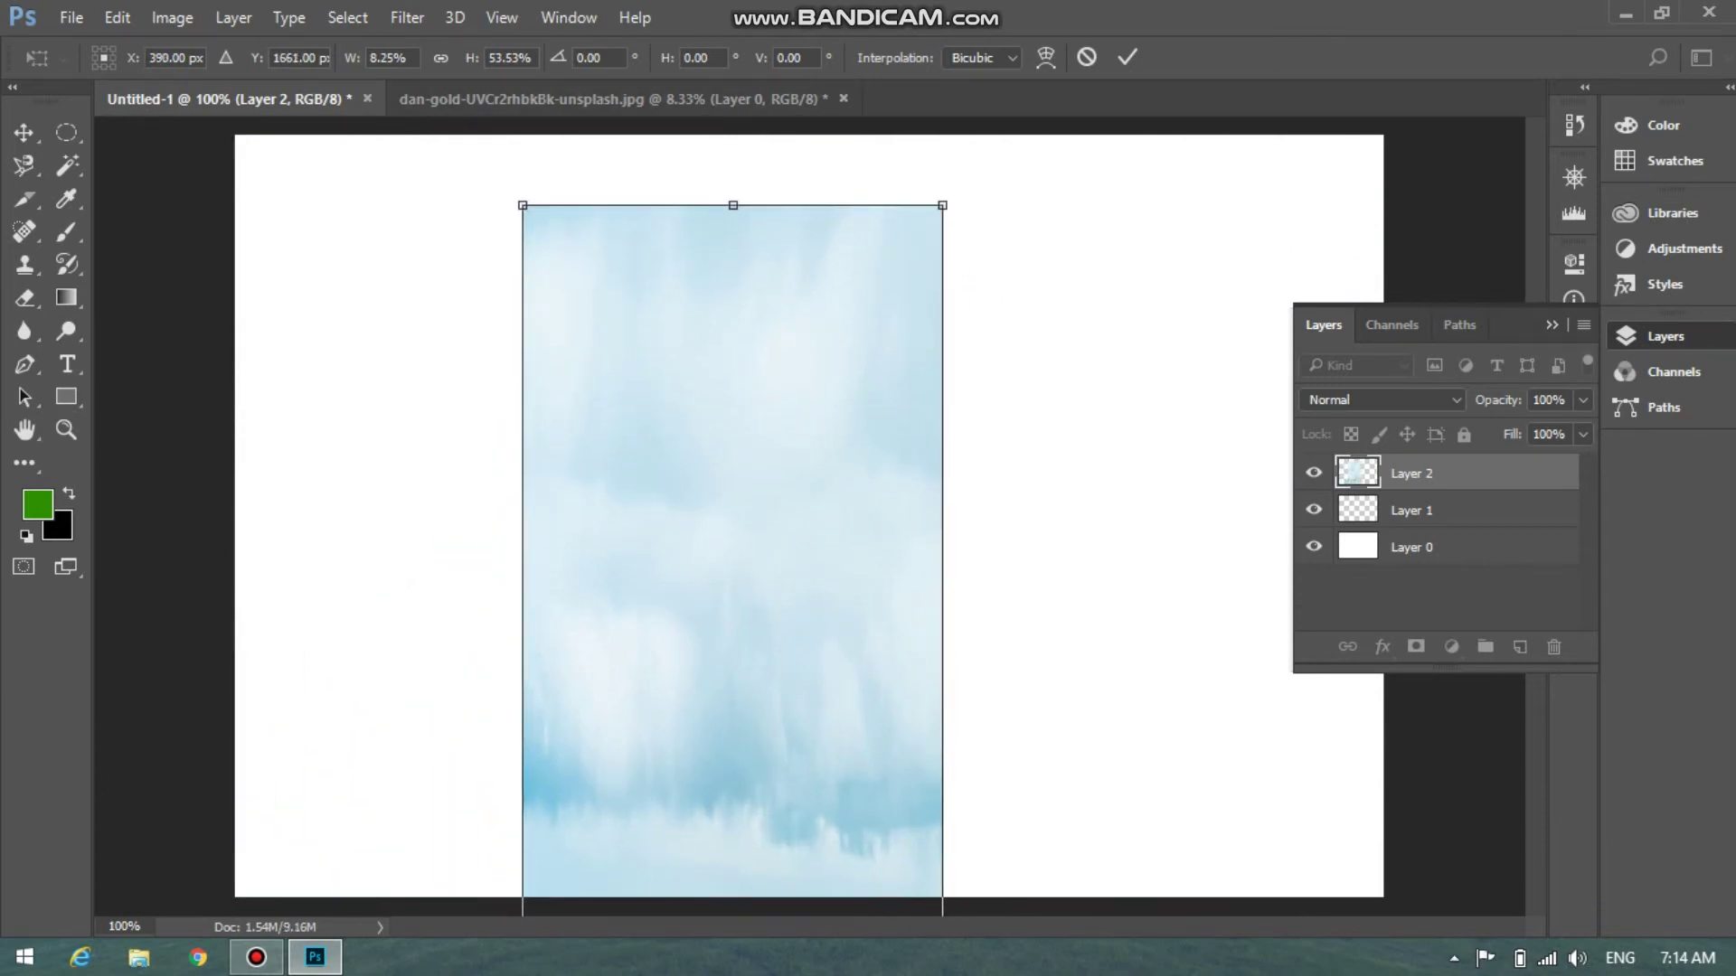
drag(733, 205, 897, 670)
drag(818, 540, 822, 258)
drag(846, 146, 837, 90)
drag(849, 433, 881, 511)
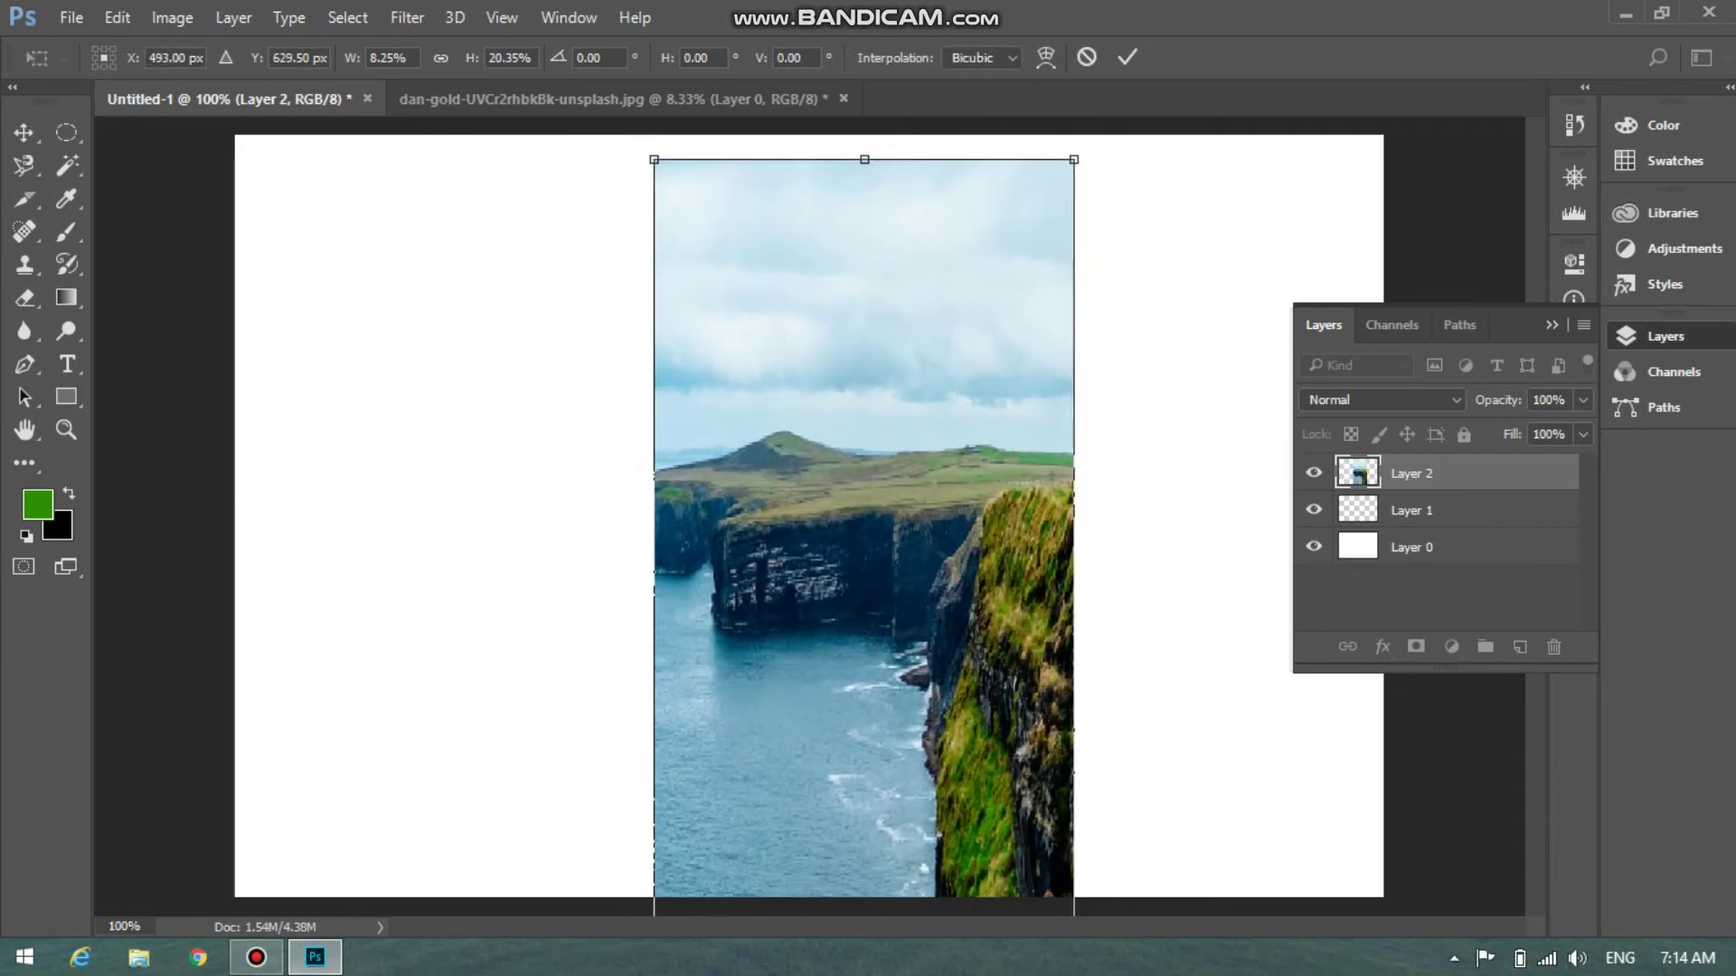
drag(875, 168, 836, 665)
drag(841, 741, 629, 283)
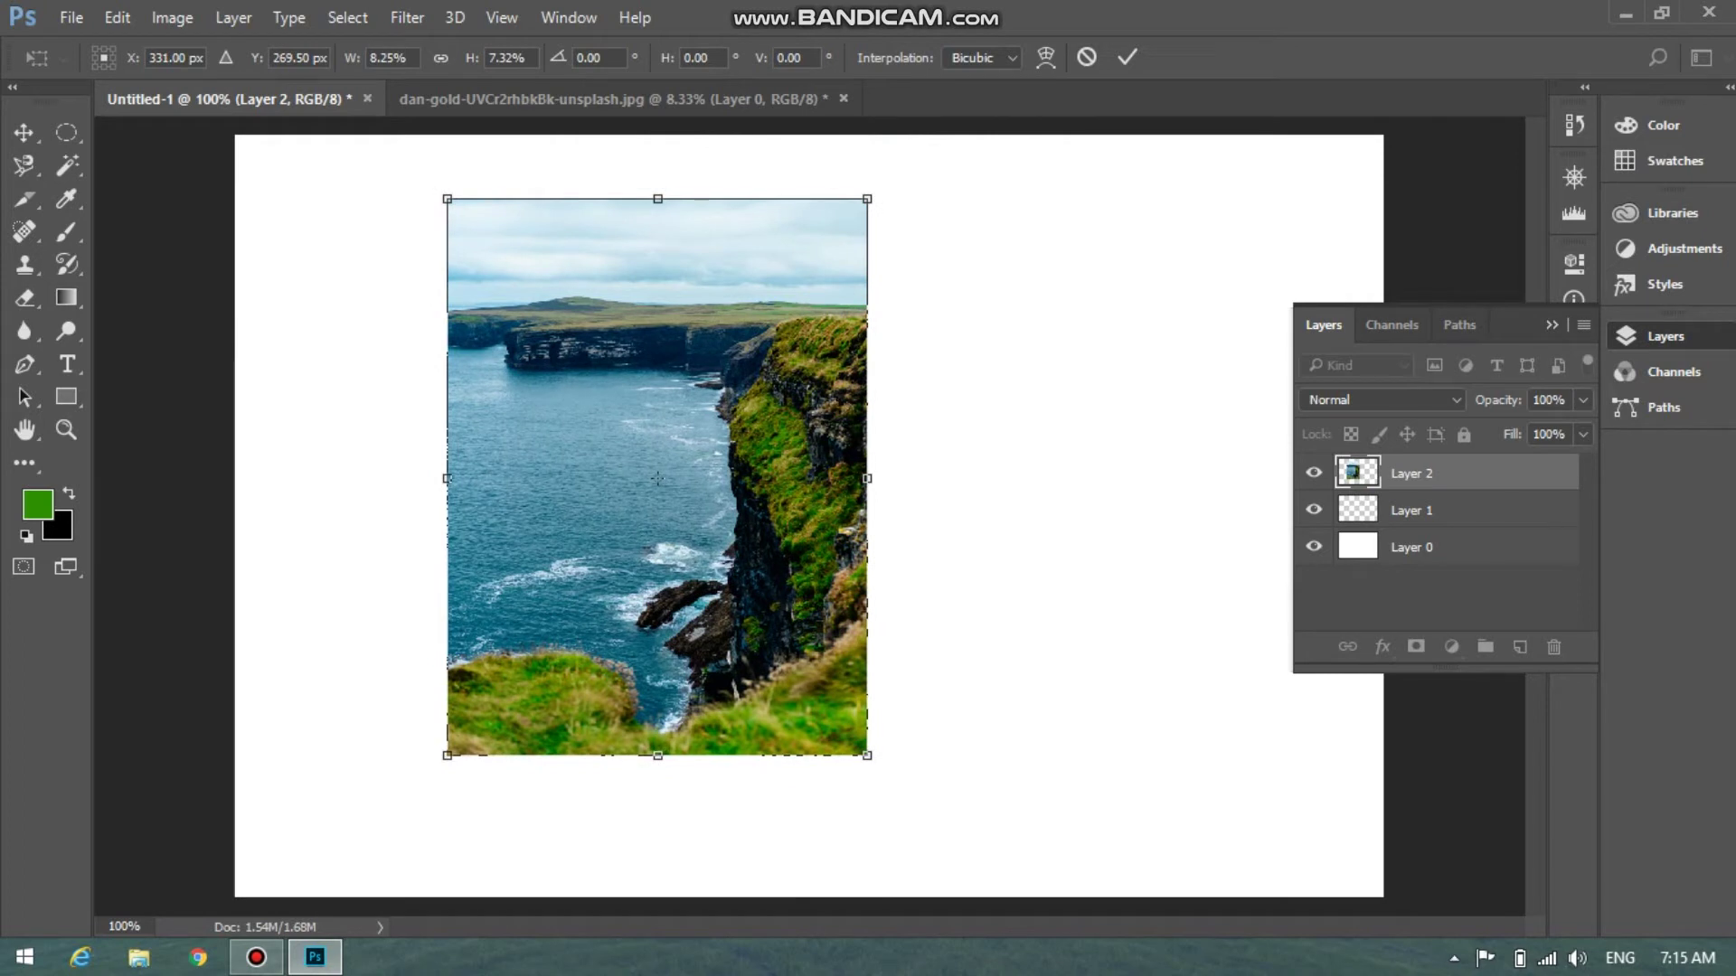
Select all in the cliff photo, then drag Layer 2 in Untitled-1 to show sea left, cliff right
key(ctrl+Tab)
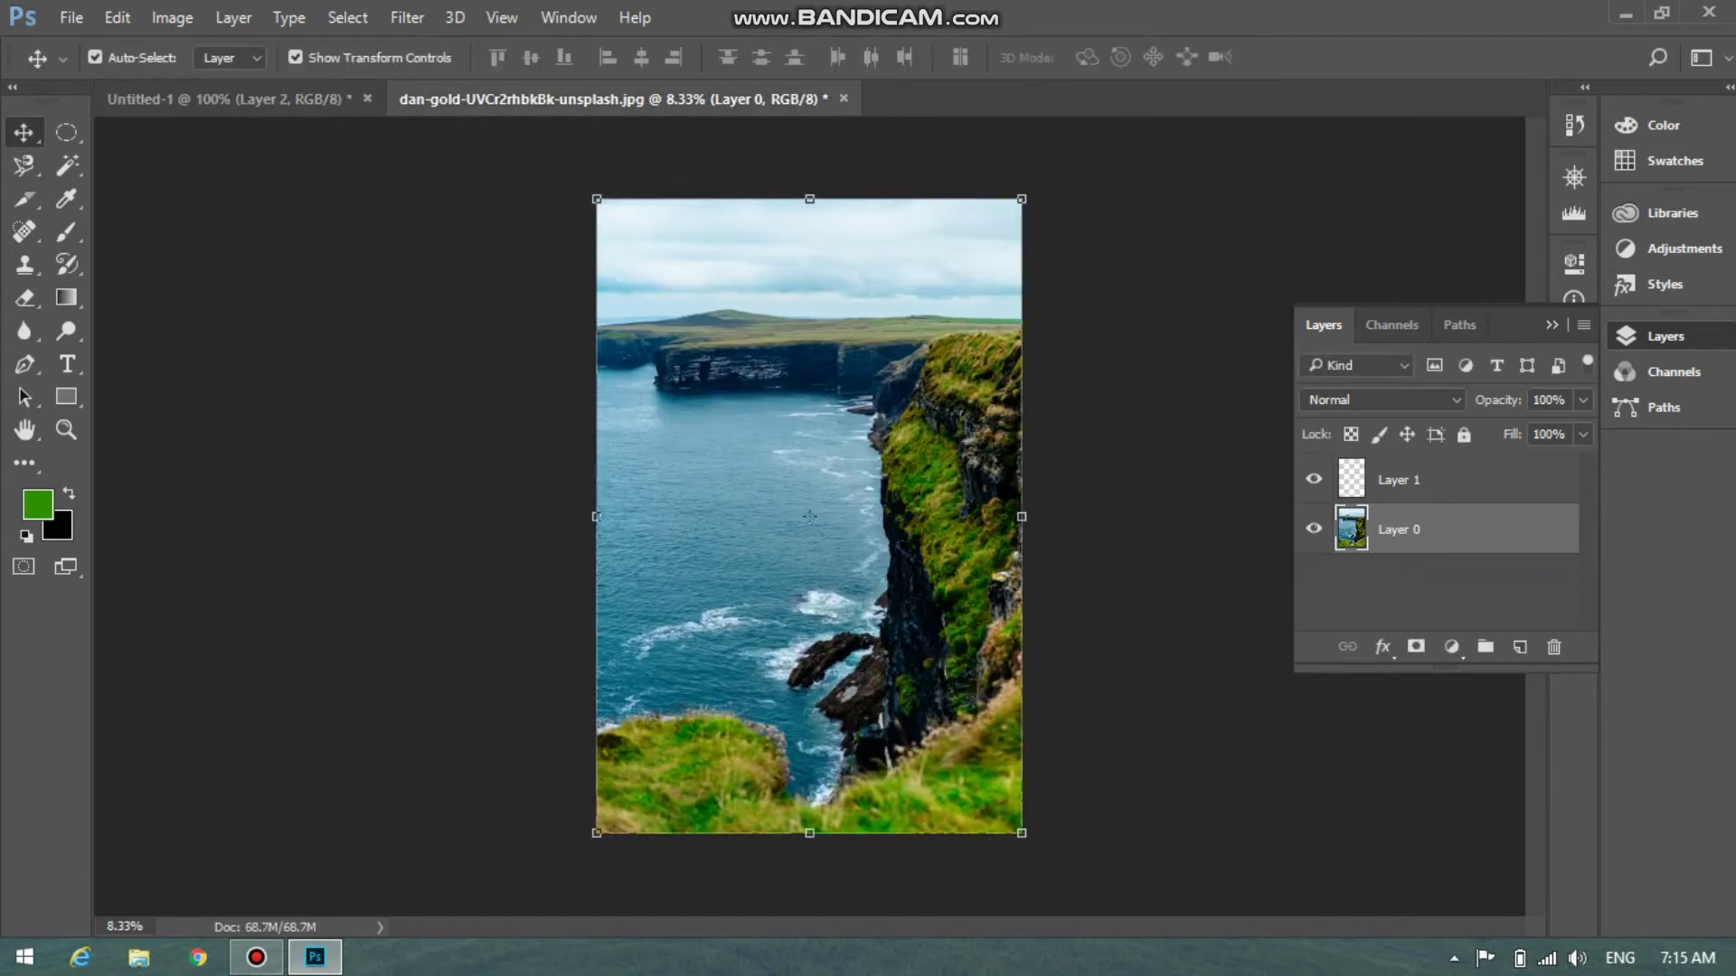
click(1157, 506)
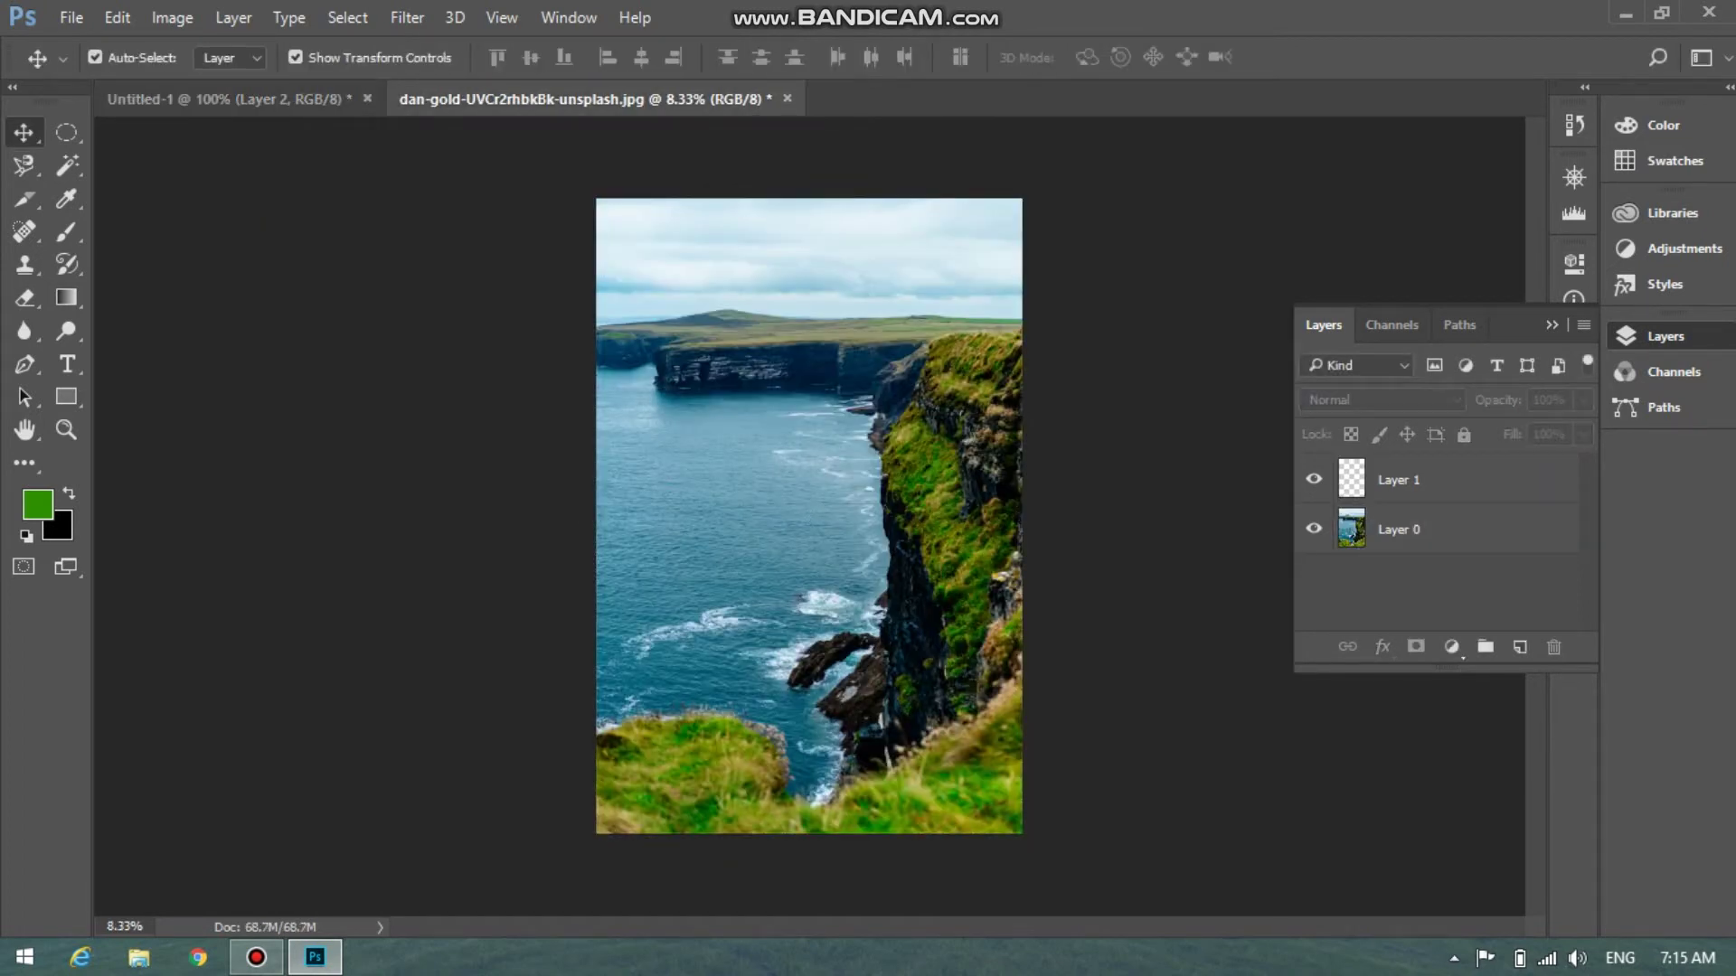
key(ctrl+a)
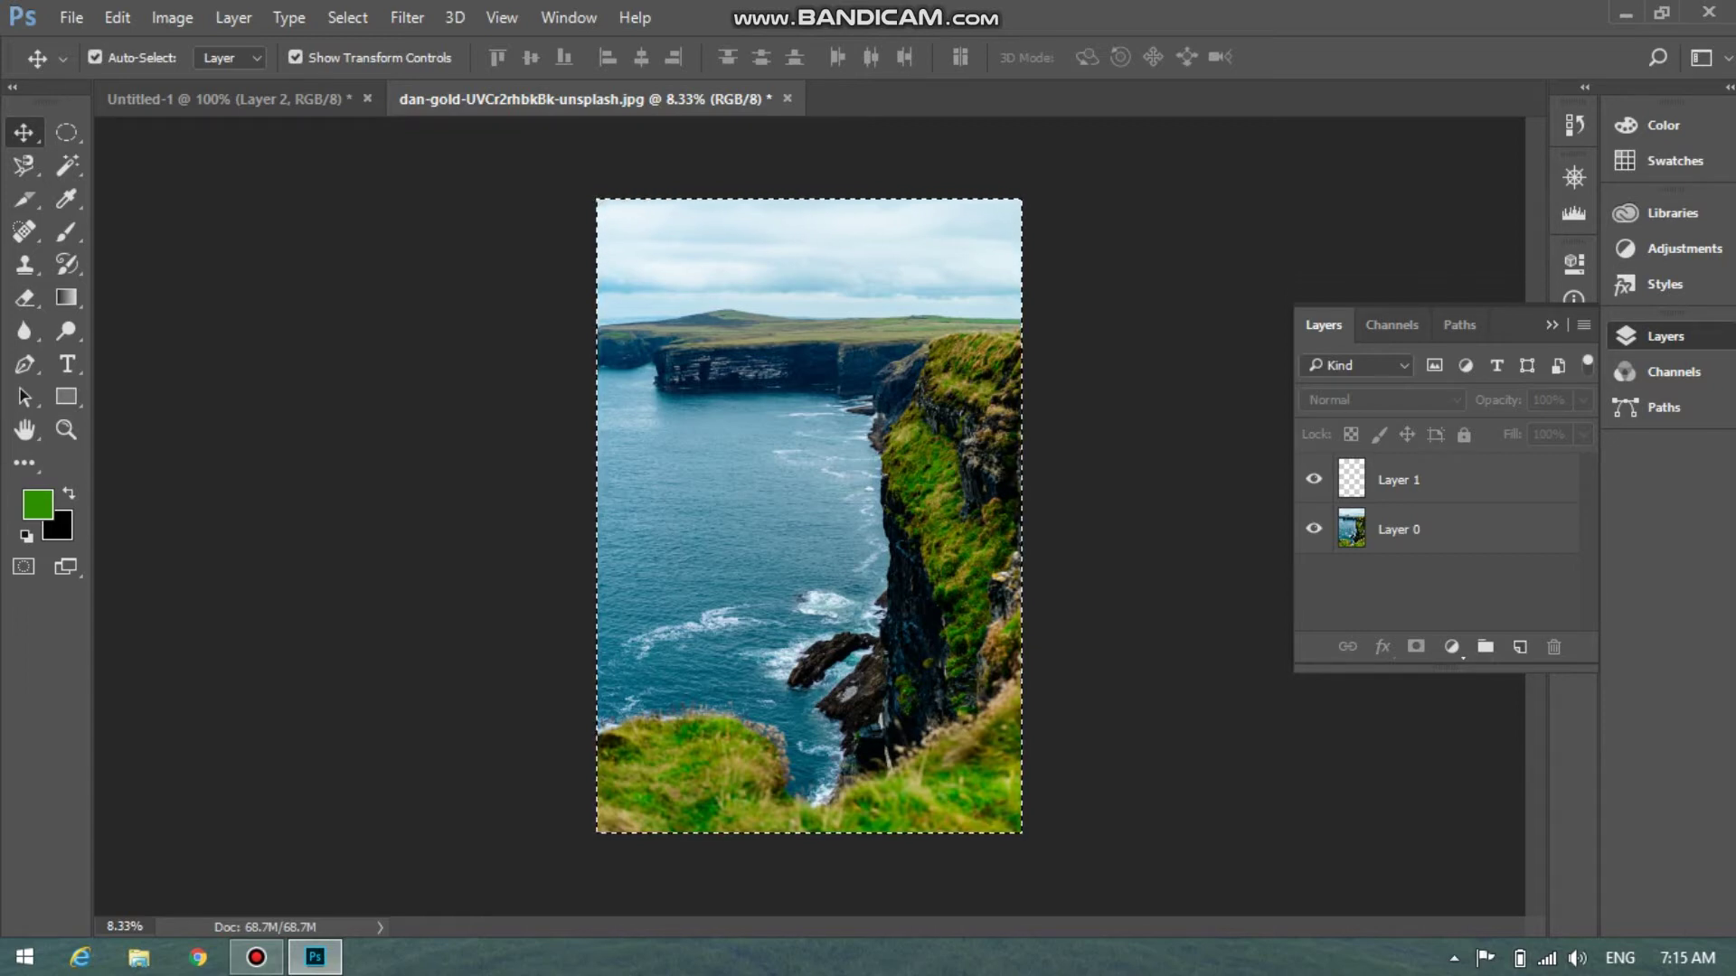
key(ctrl+Tab)
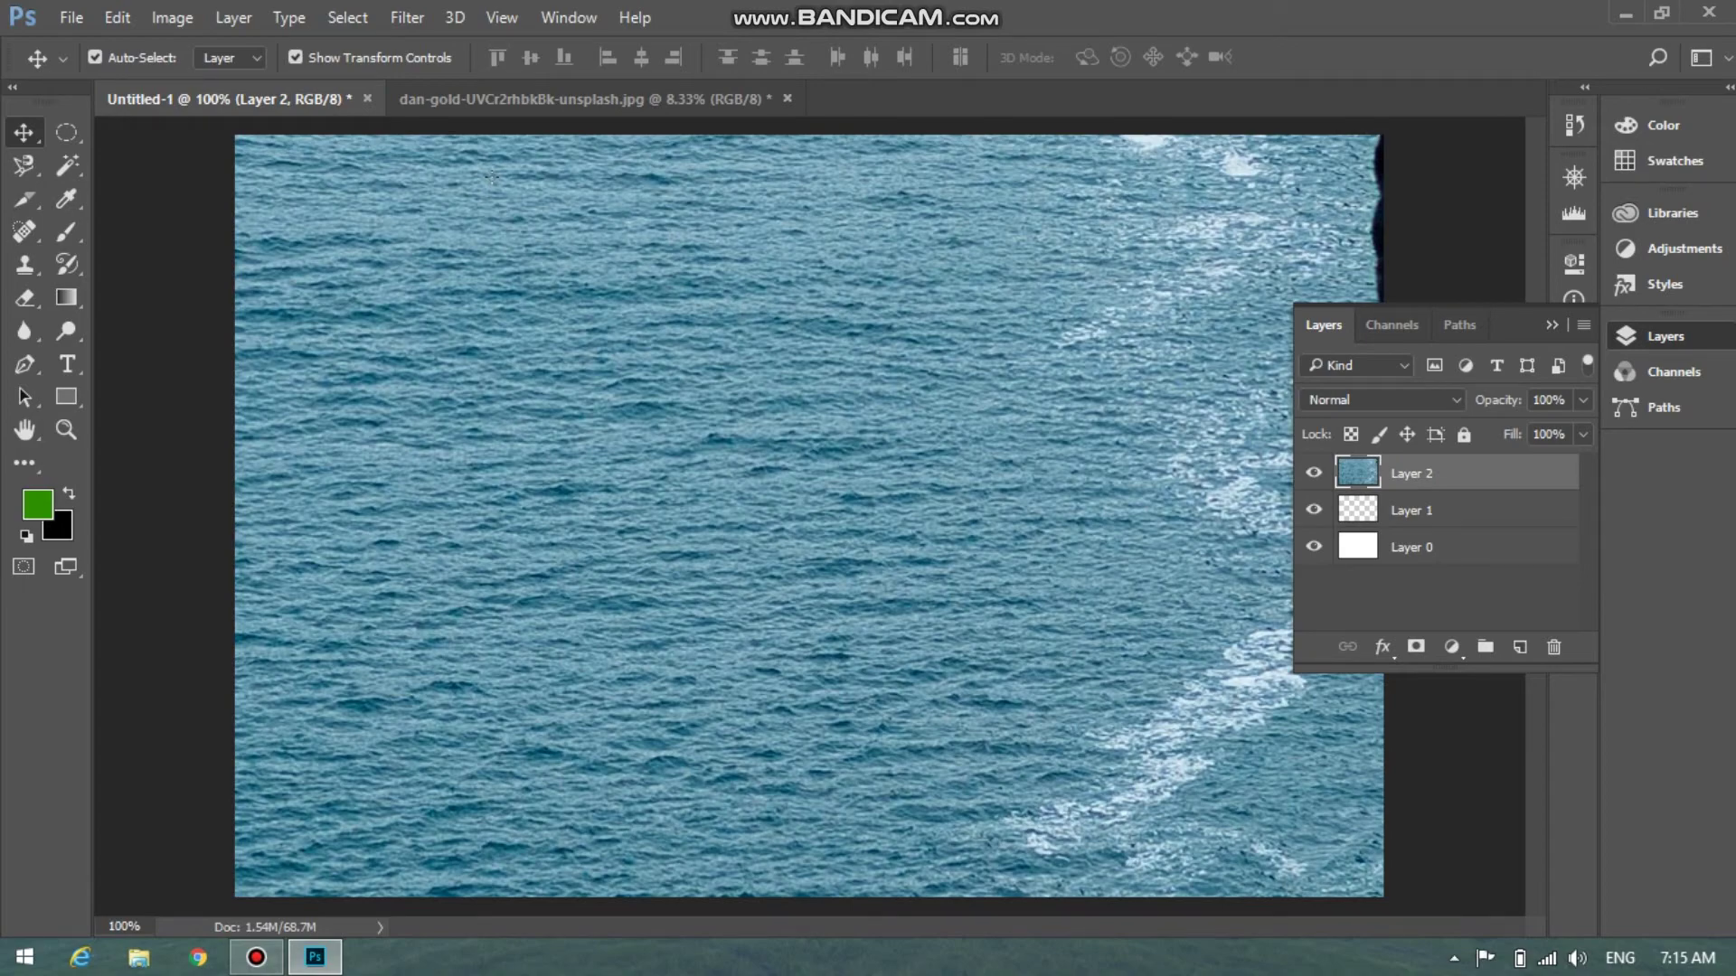
drag(1239, 121, 553, 590)
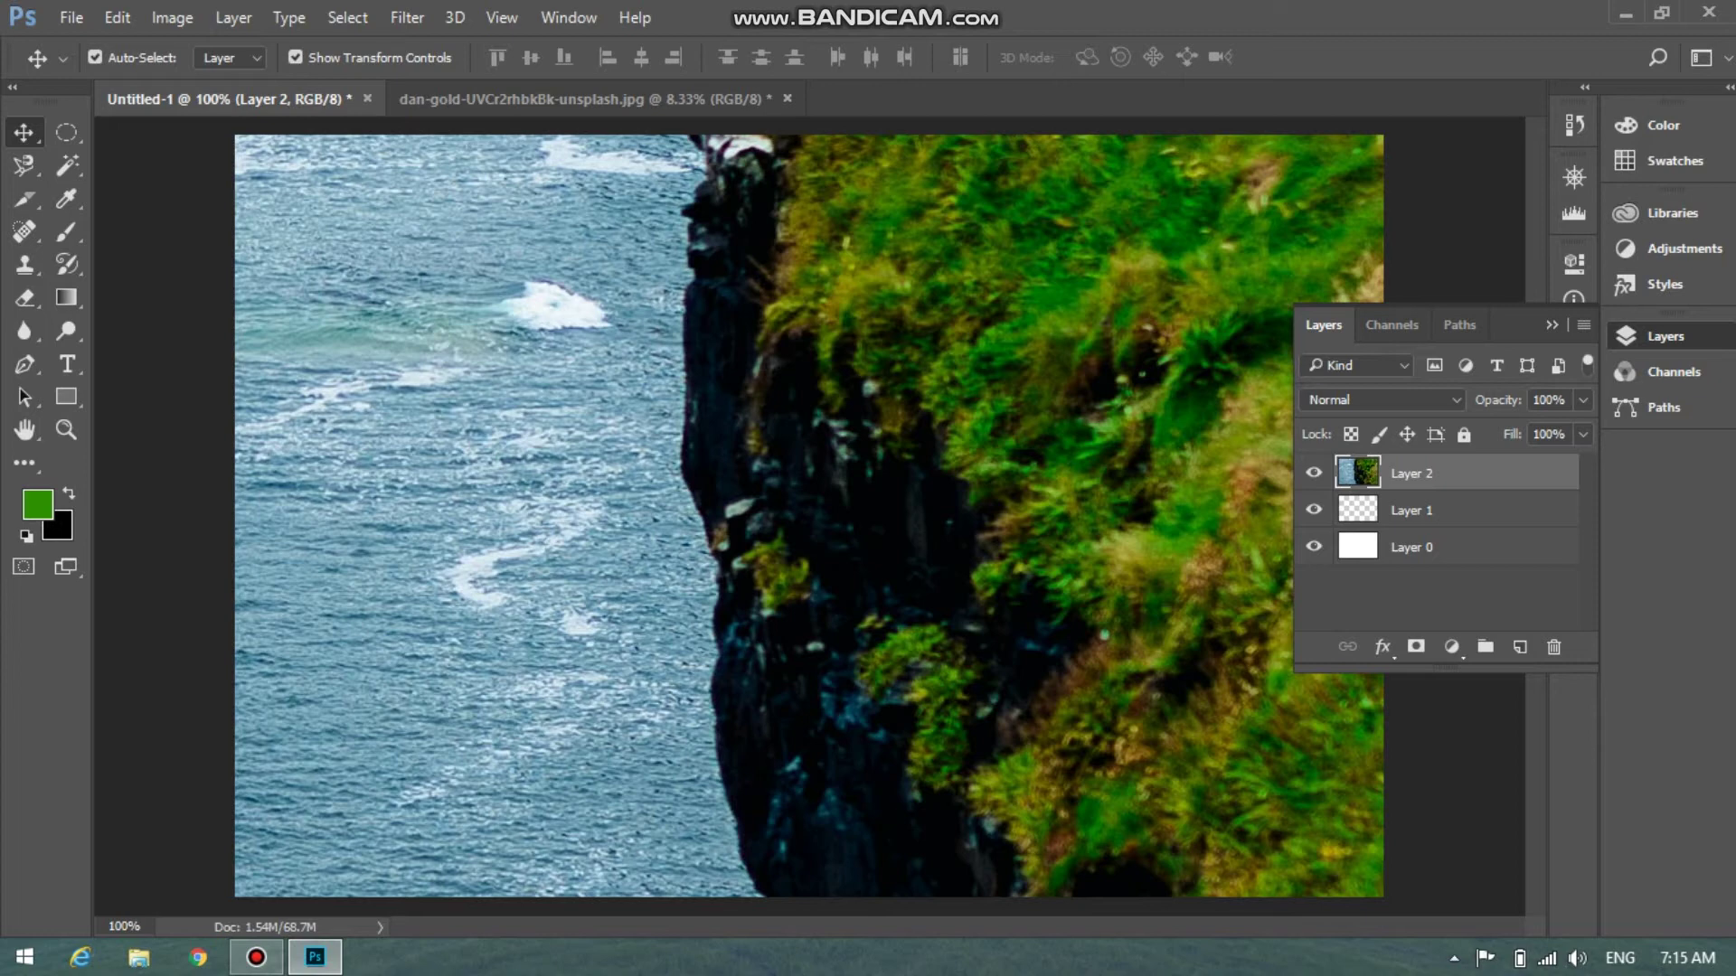
key(7)
key(5)
key(5)
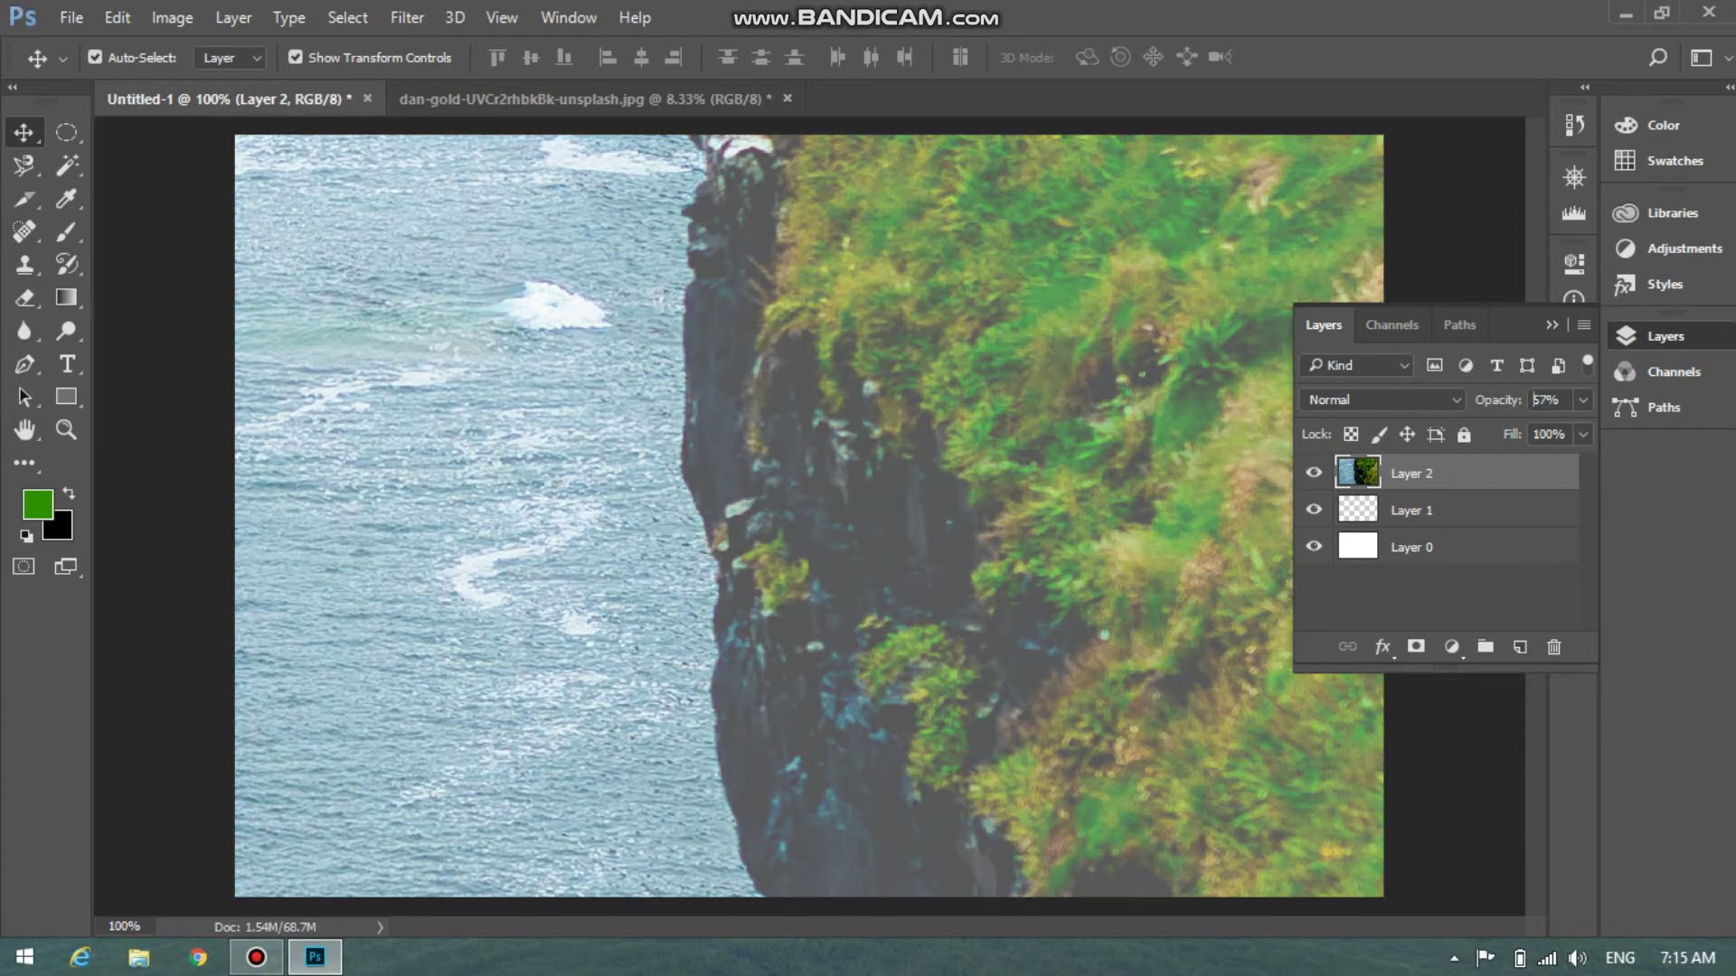
key(3)
key(0)
key(0)
key(9)
key(2)
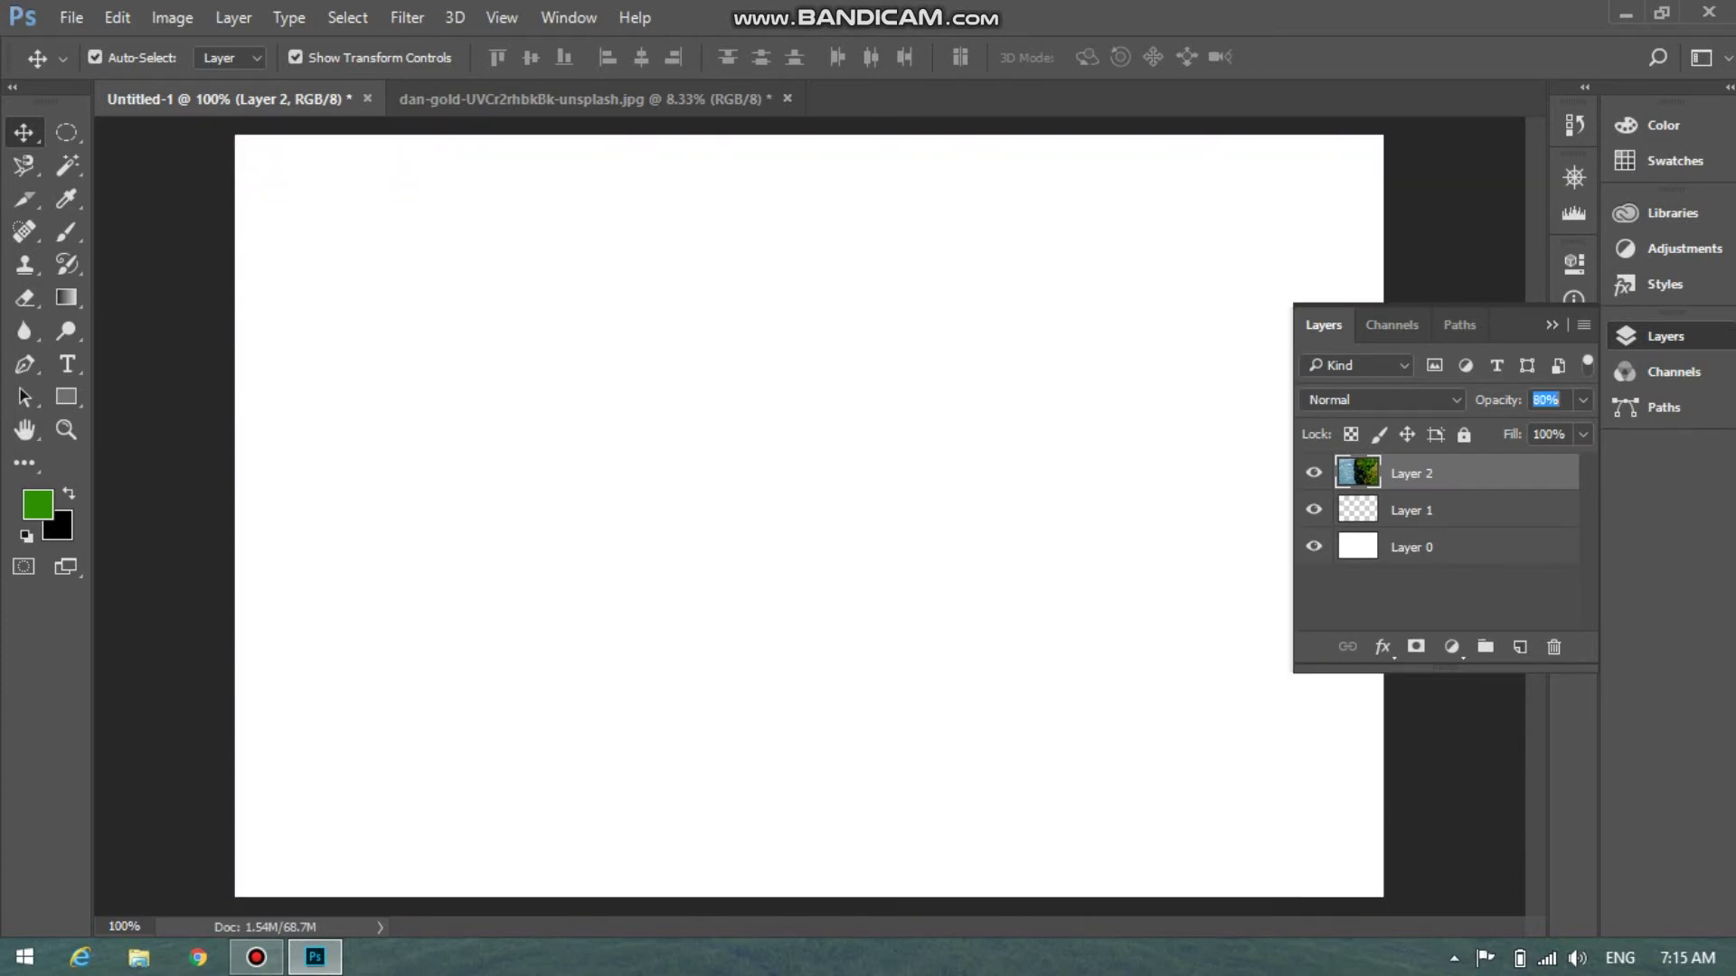
key(6)
key(3)
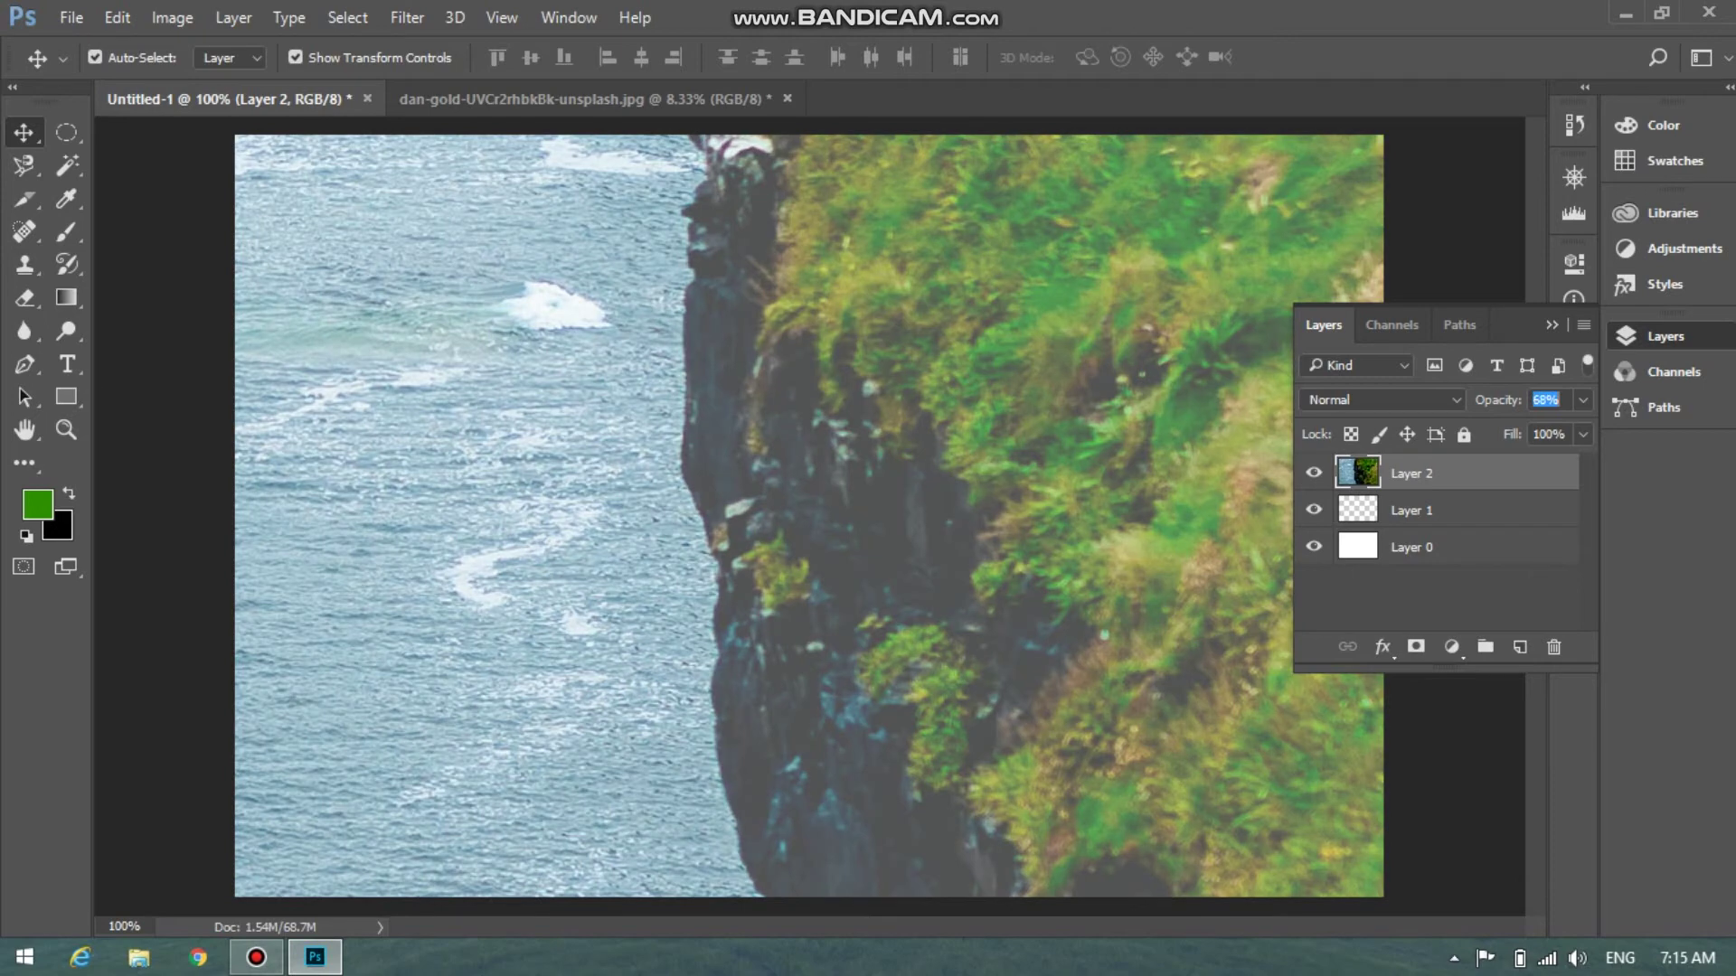
key(4)
key(8)
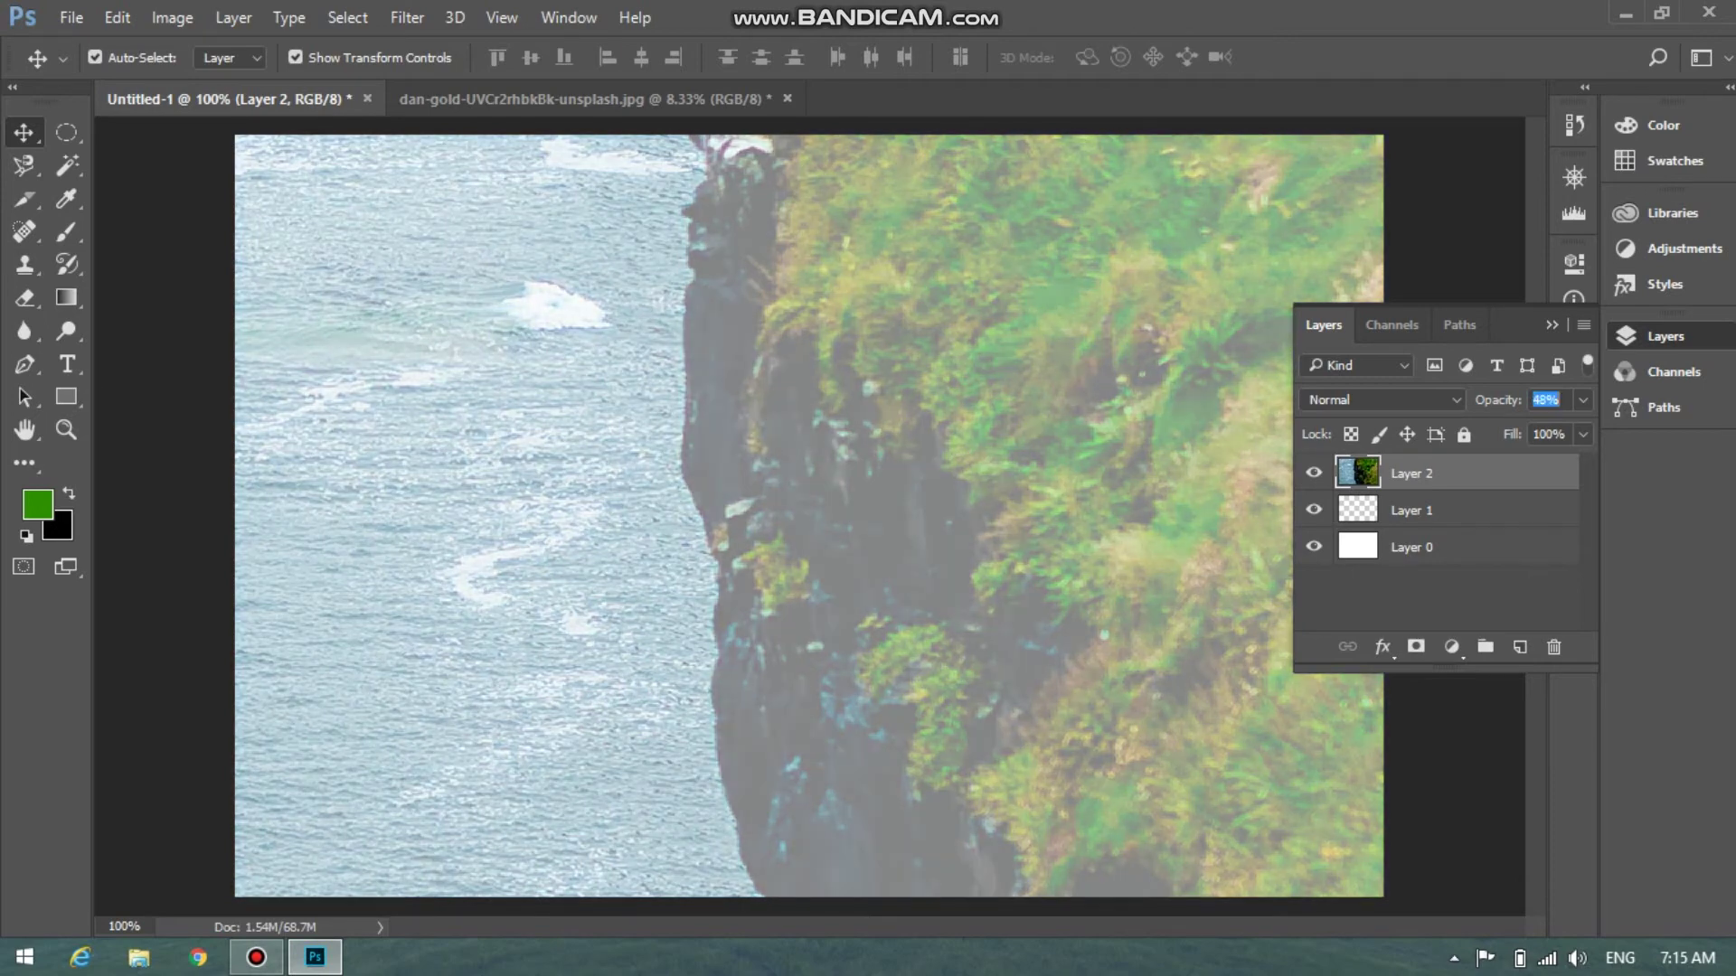
key(4)
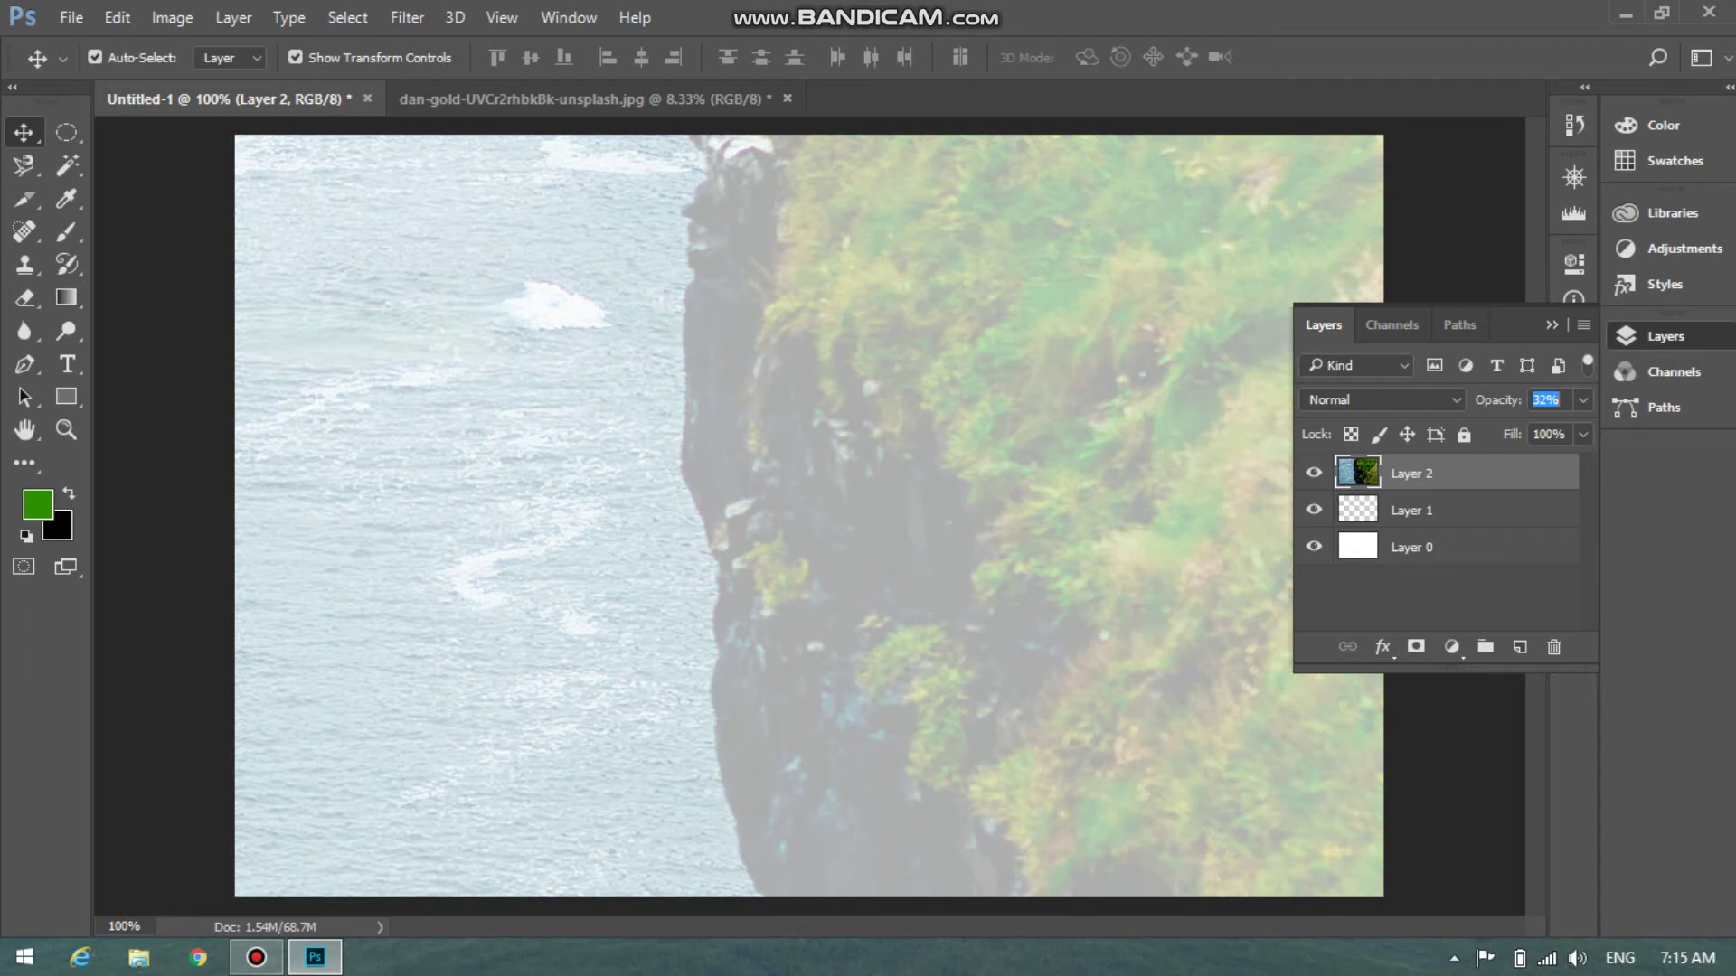
key(1)
key(5)
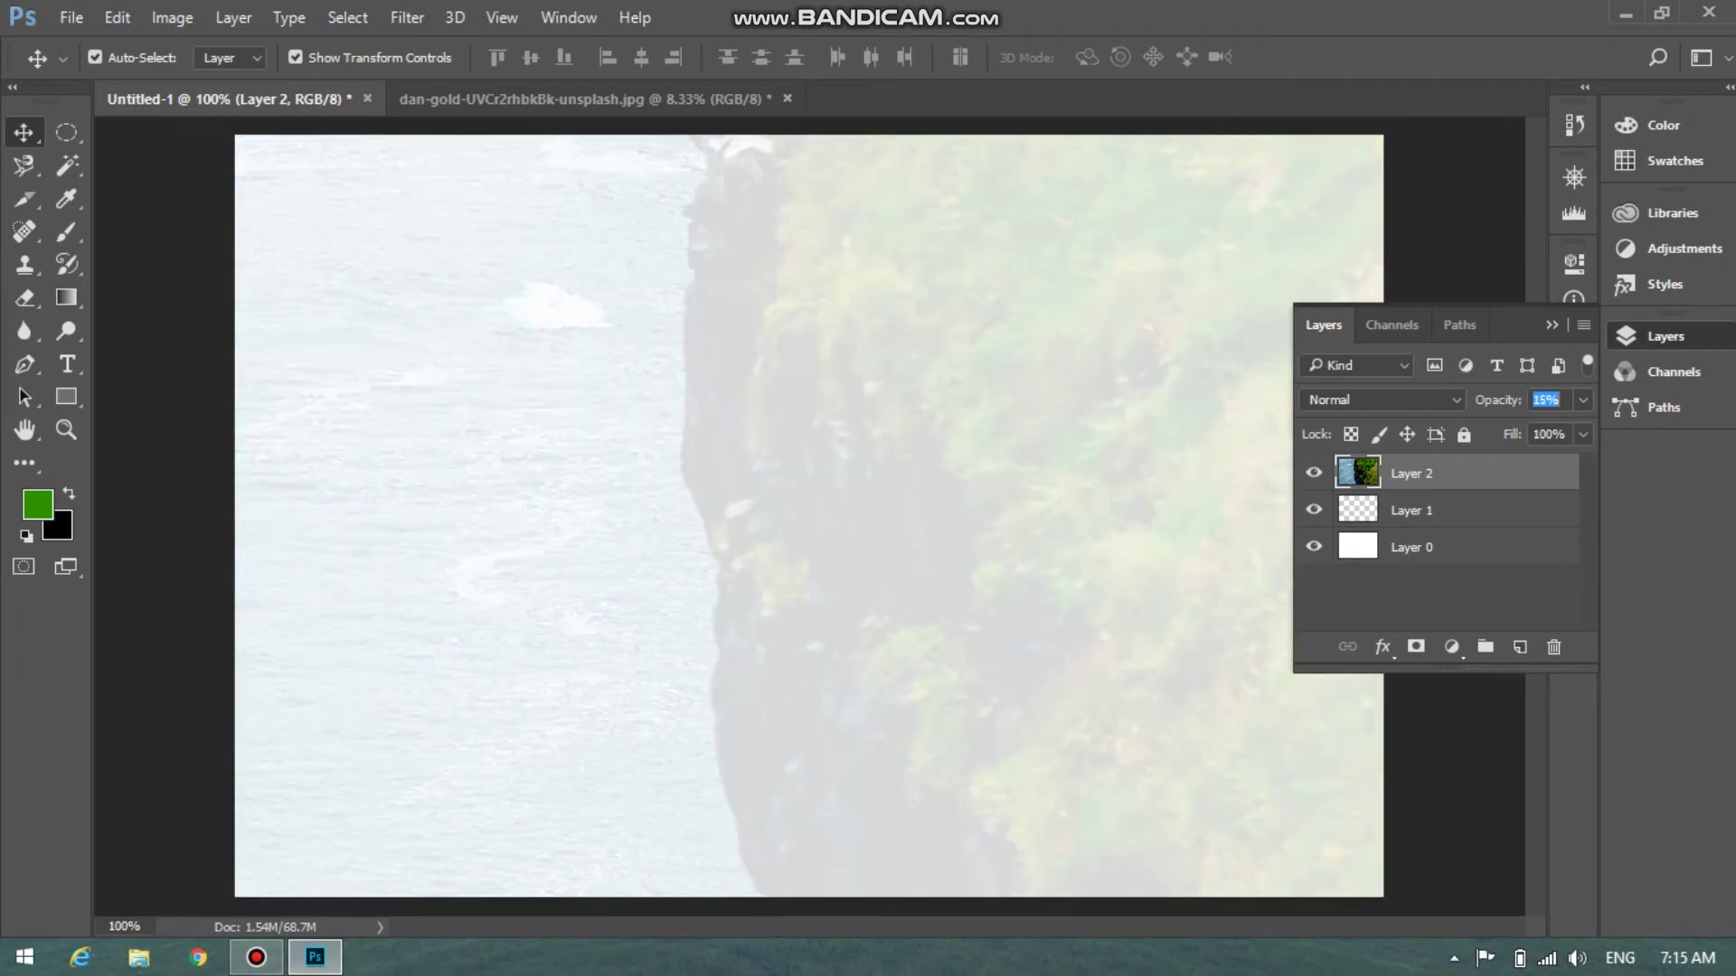
key(0)
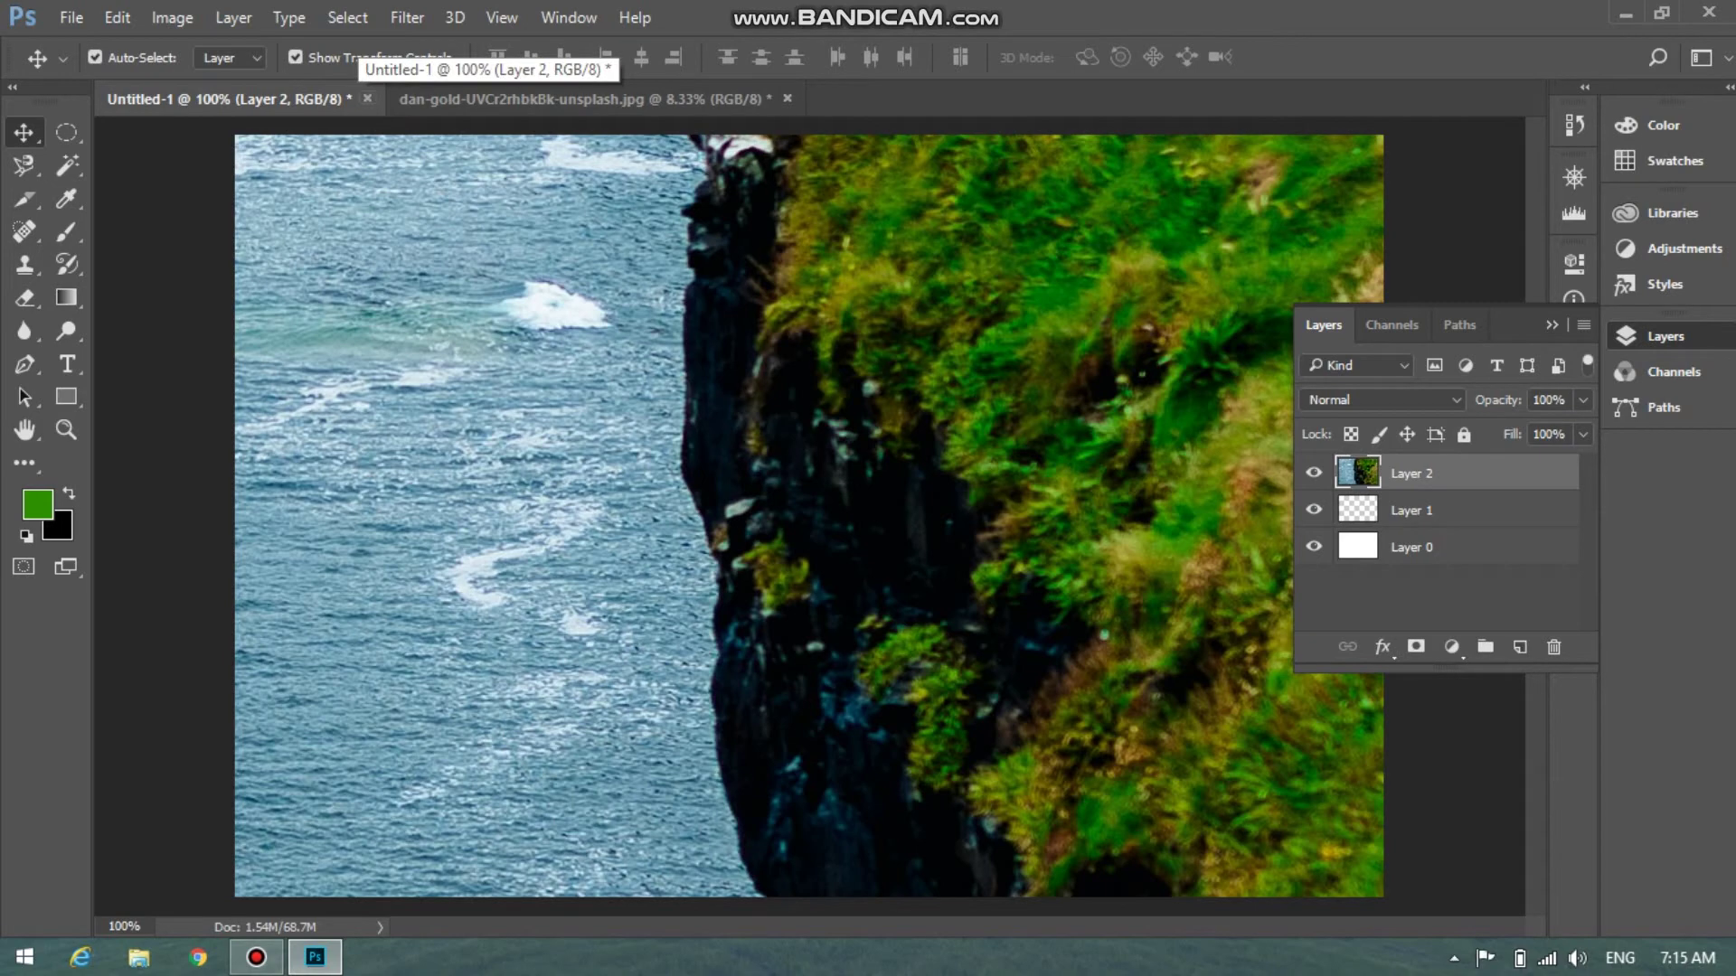
Close Untitled-1 without saving and turn off Auto-Select
click(367, 99)
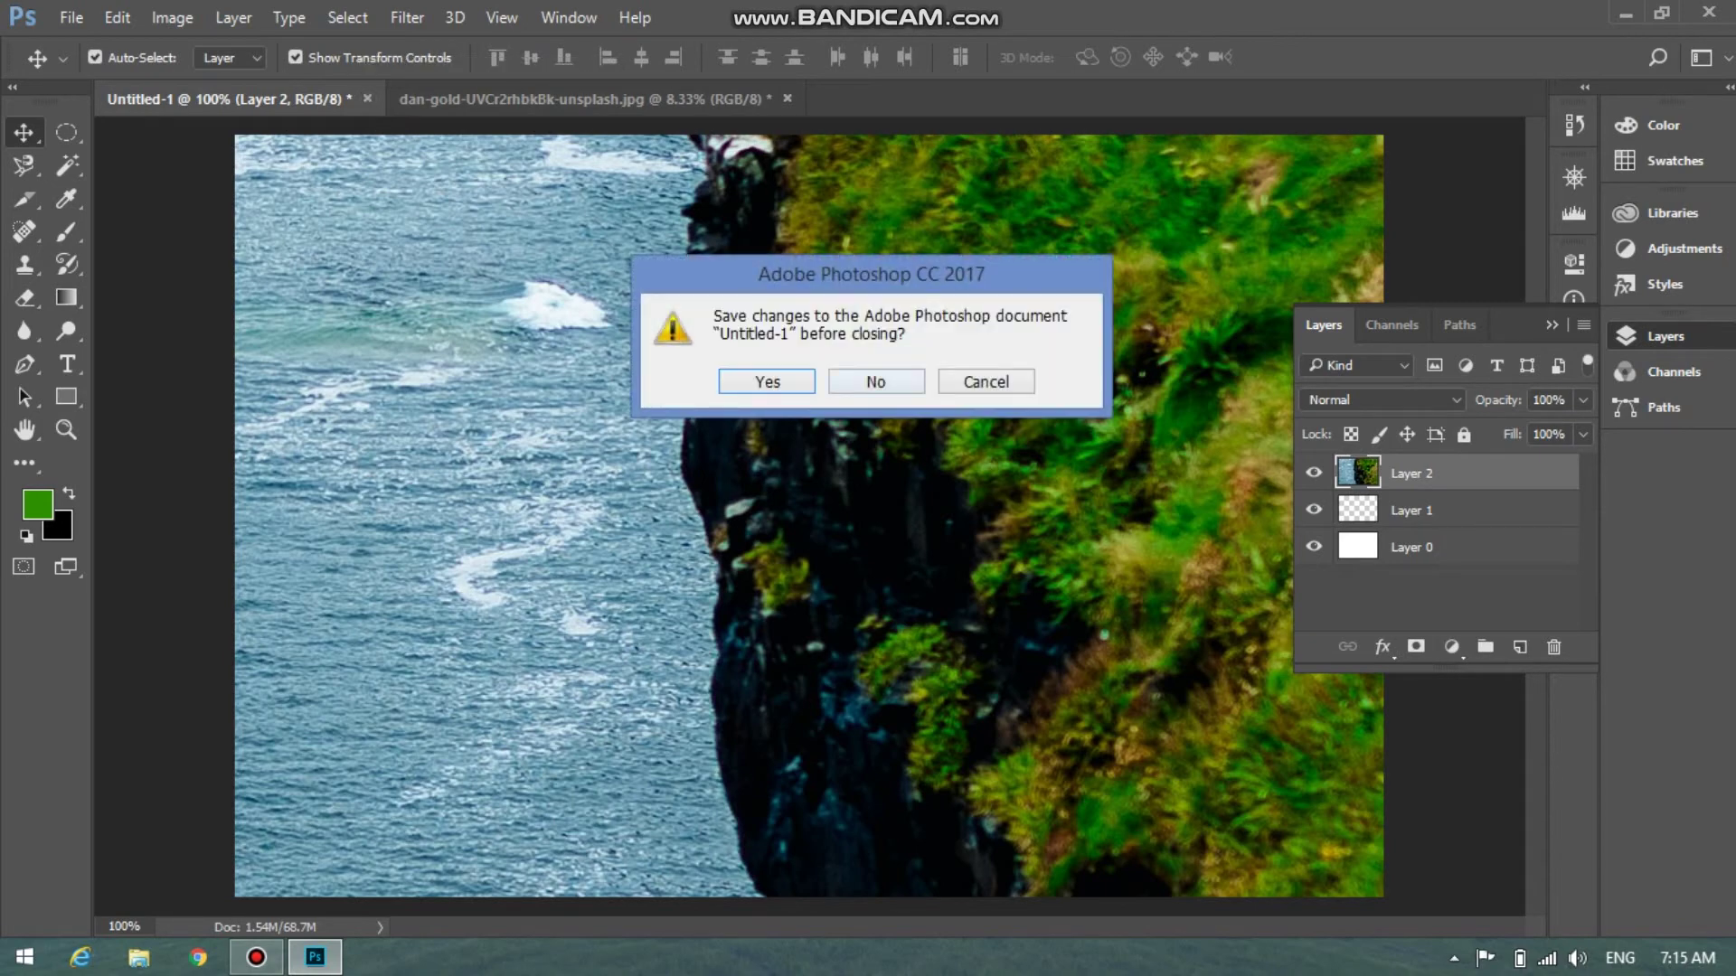
key(n)
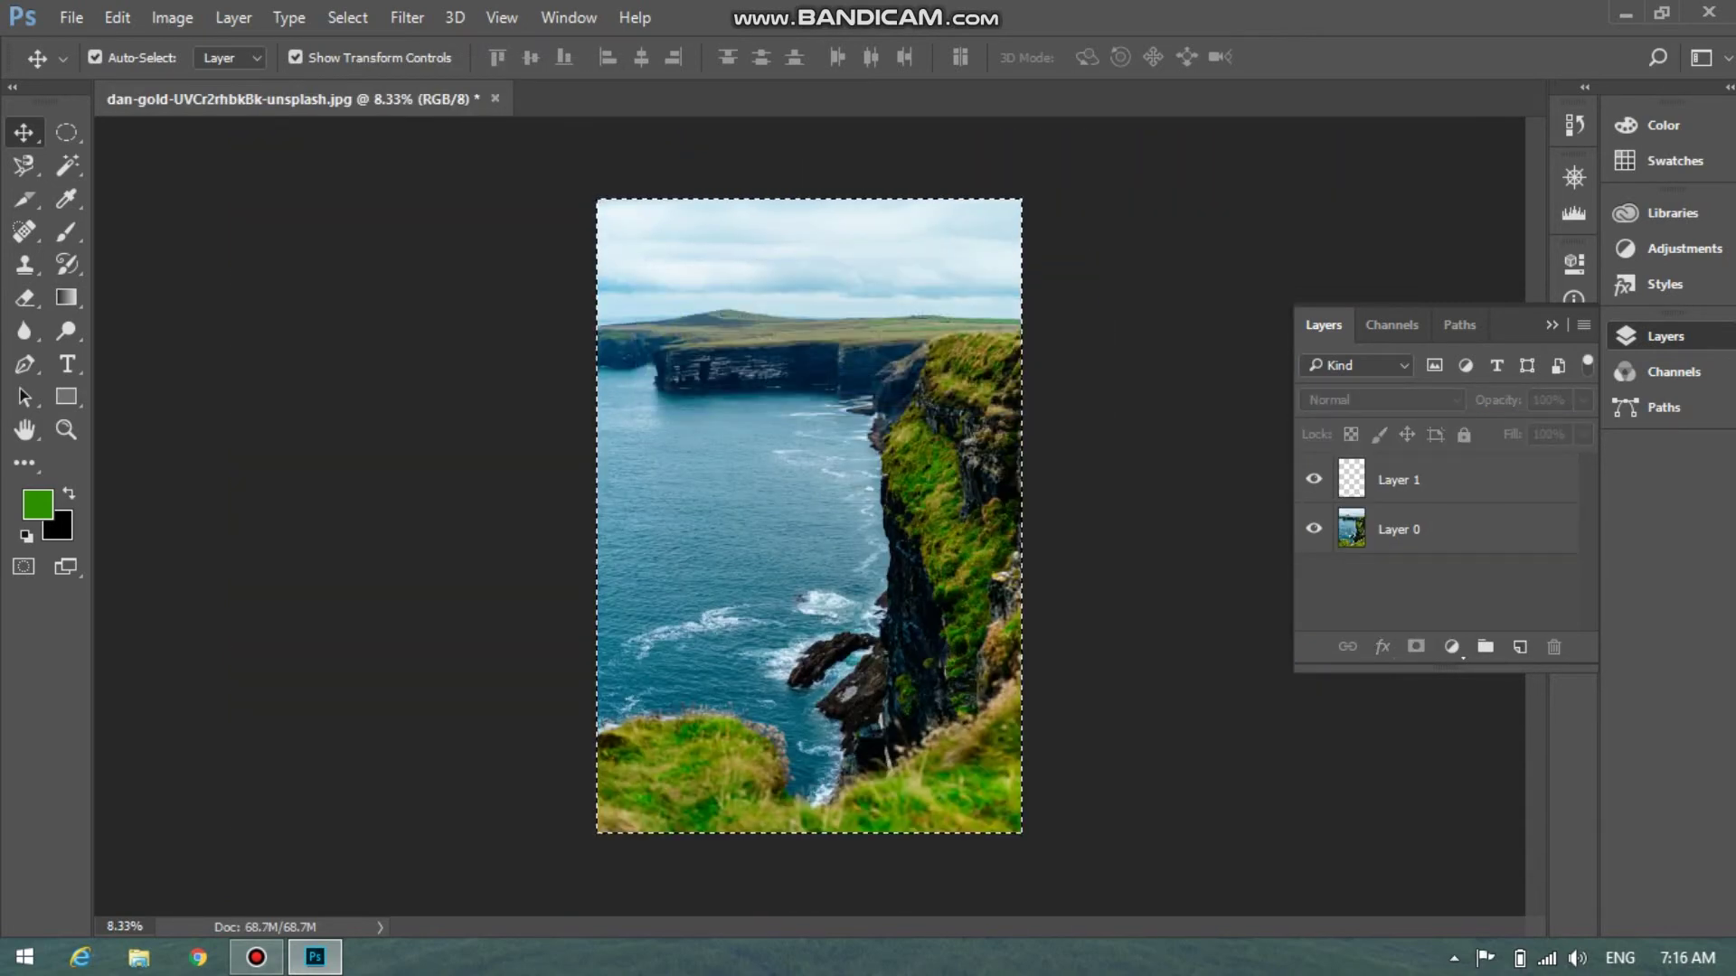
click(94, 57)
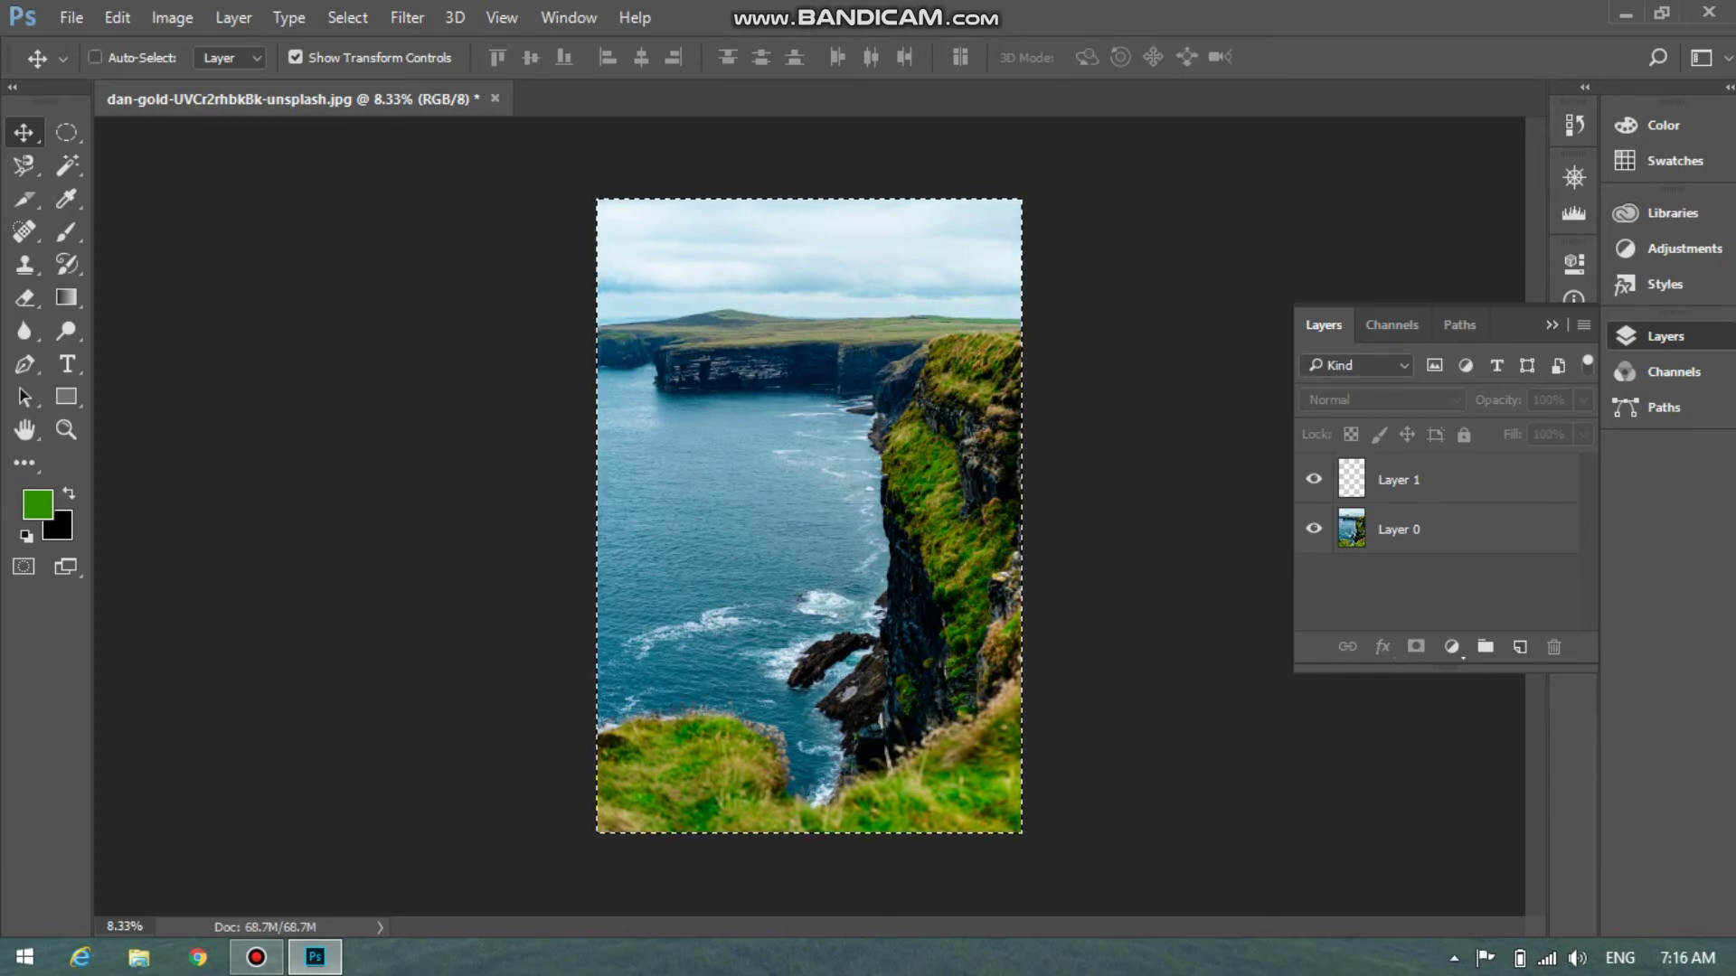
Open download.jpg from the Desktop and drag its Ps logo into the cliff photo document
key(ctrl+o)
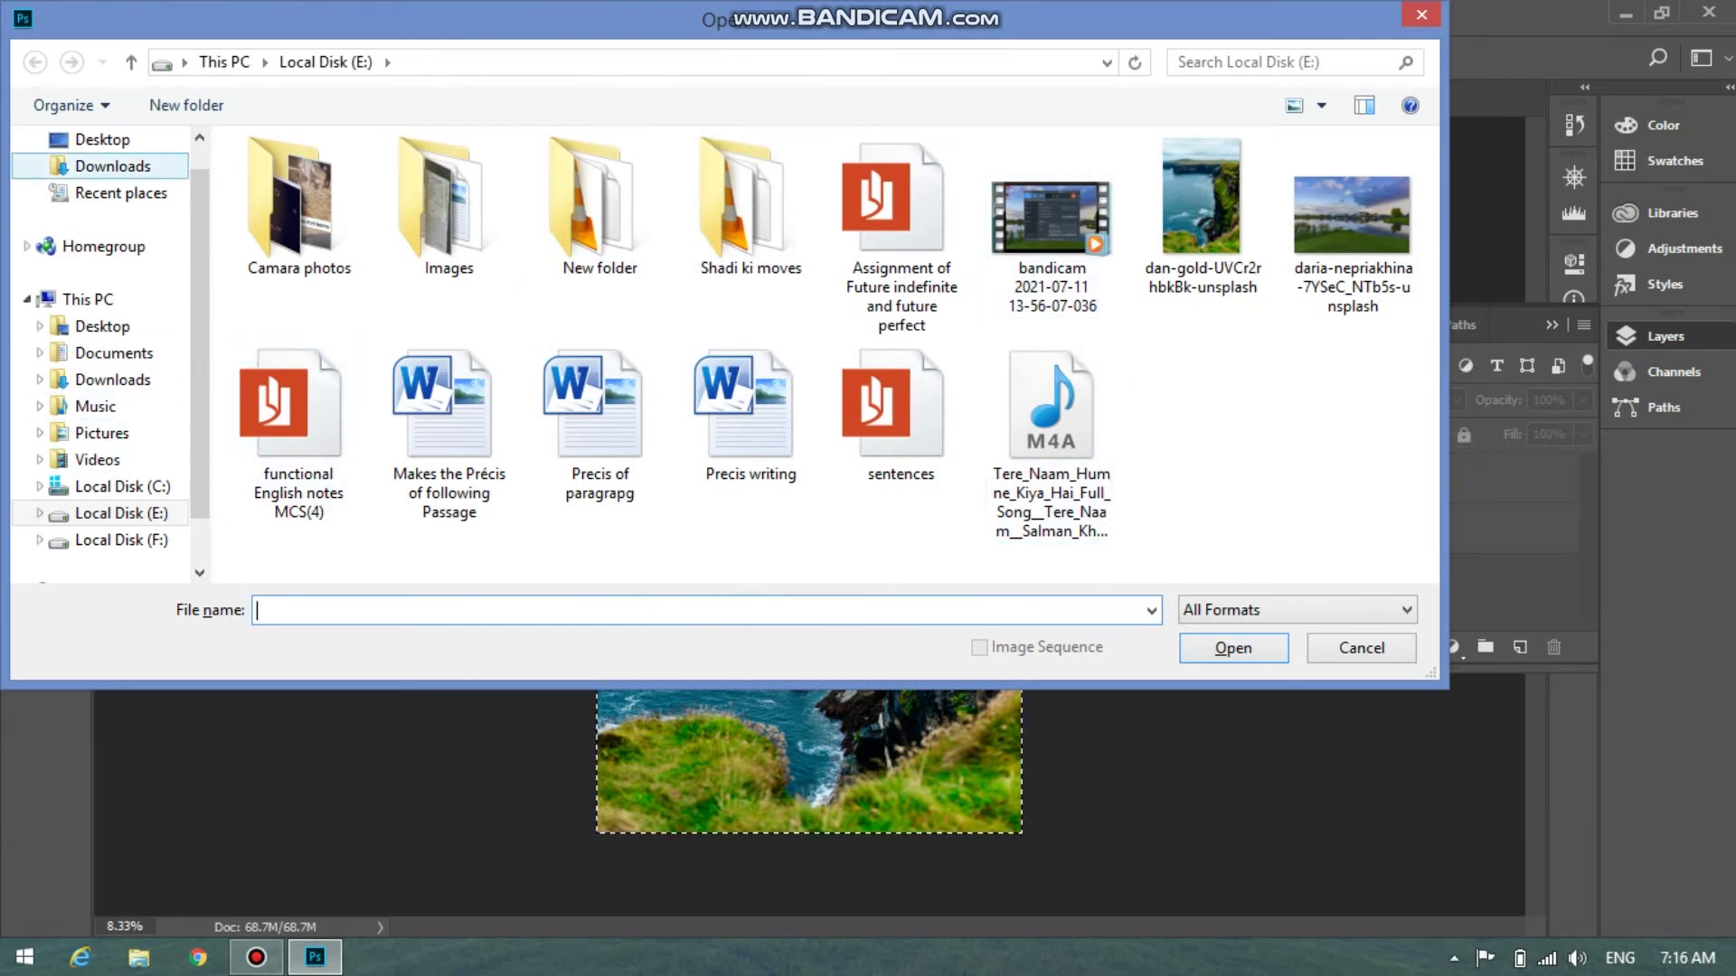
click(113, 166)
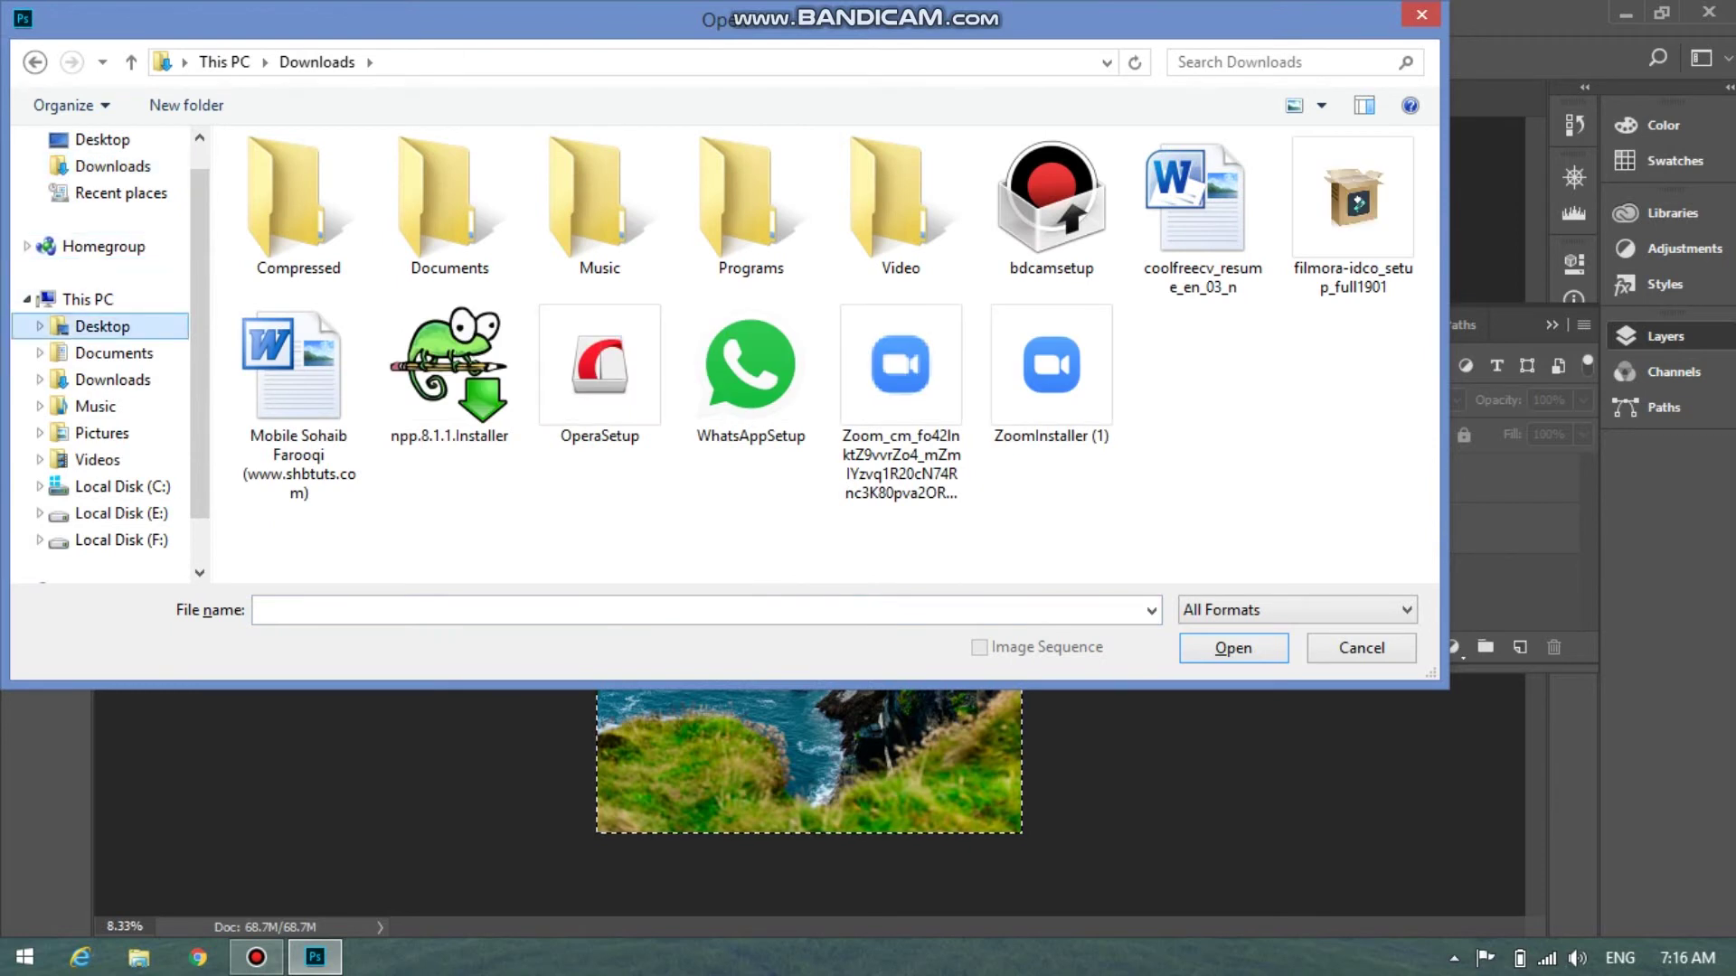
click(102, 326)
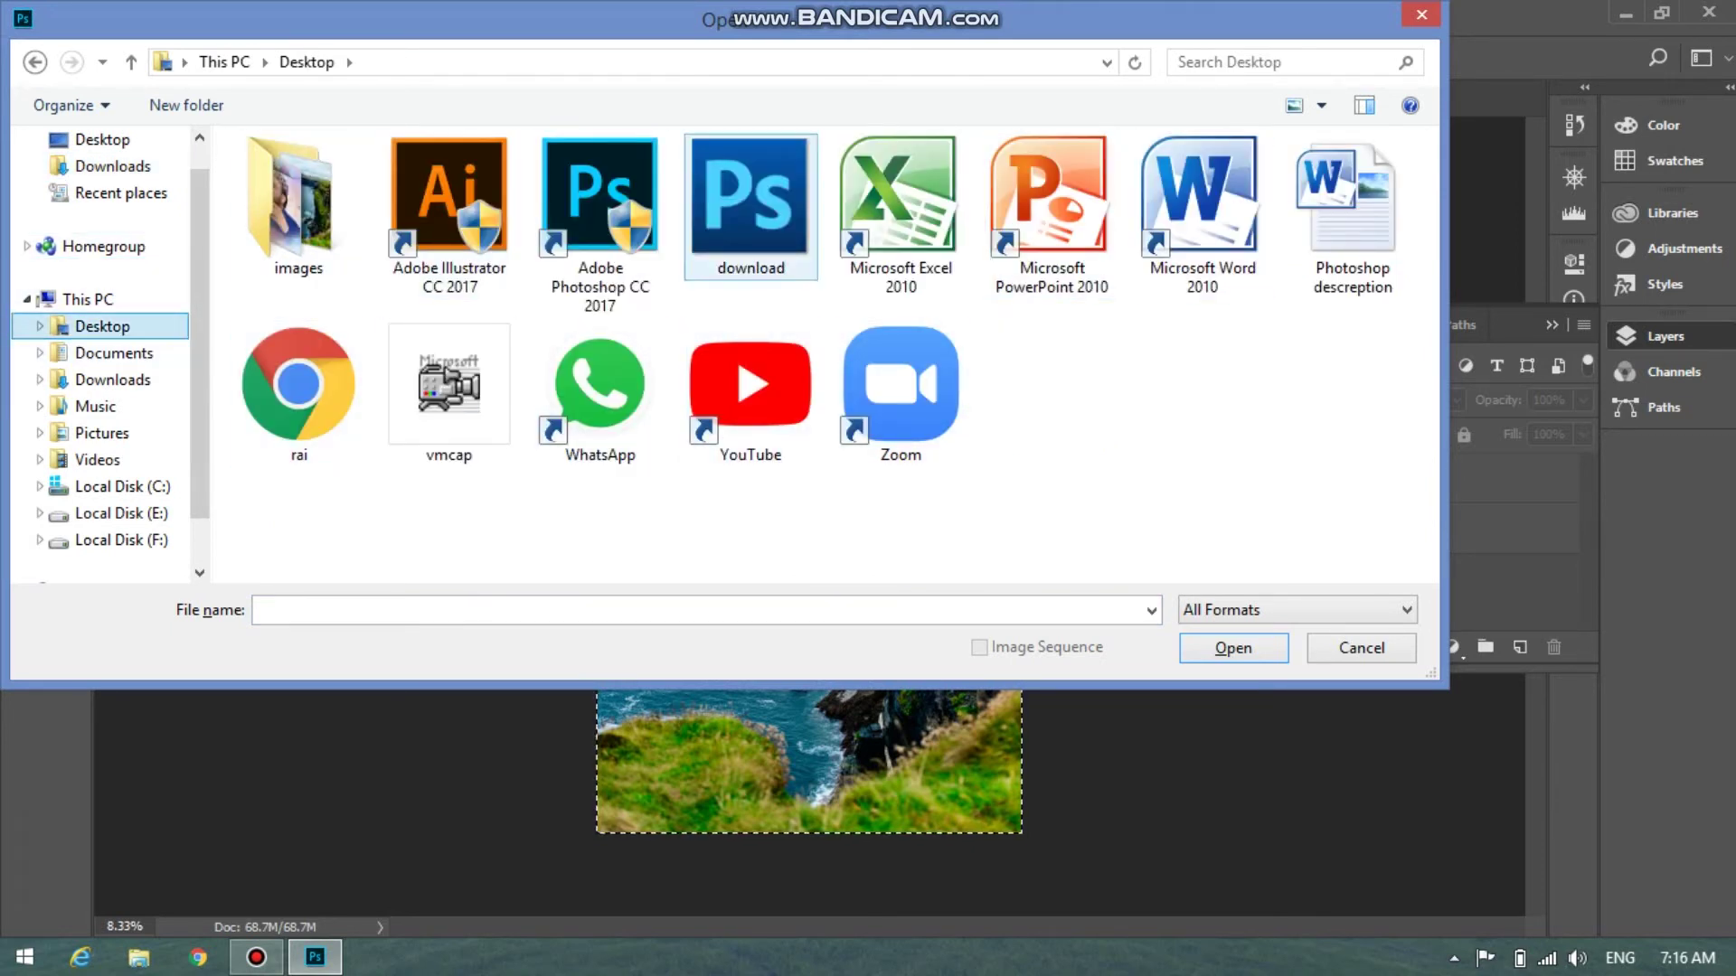
click(750, 208)
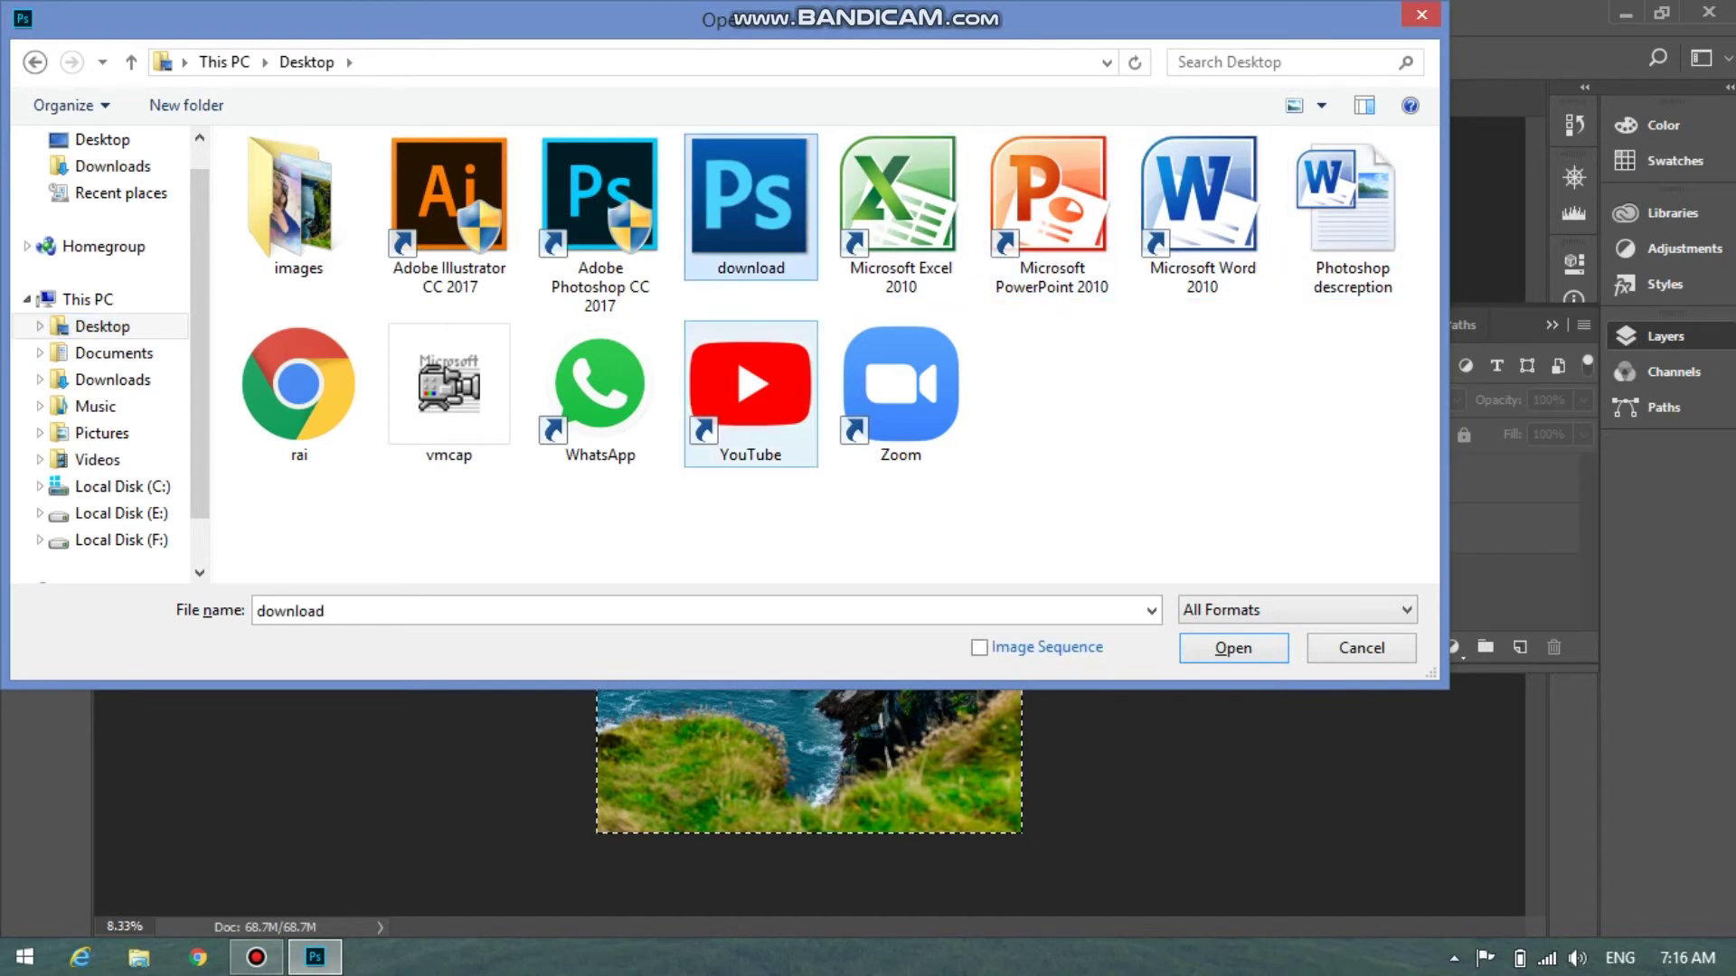
key(Return)
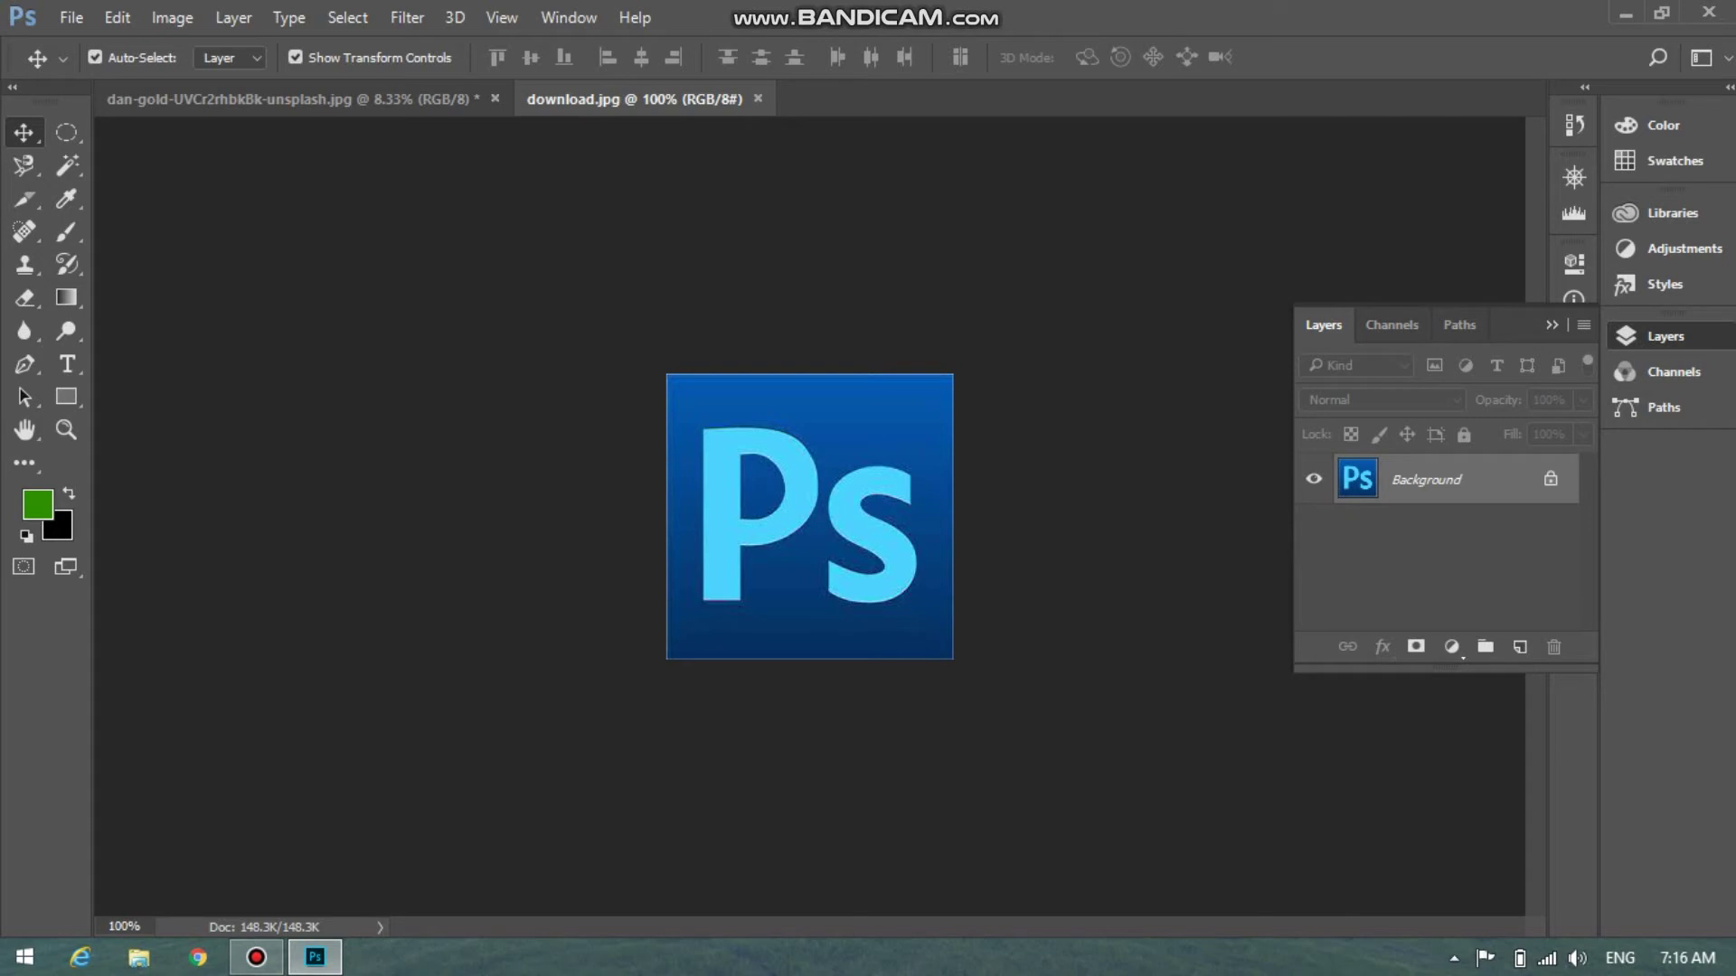
drag(809, 515, 738, 452)
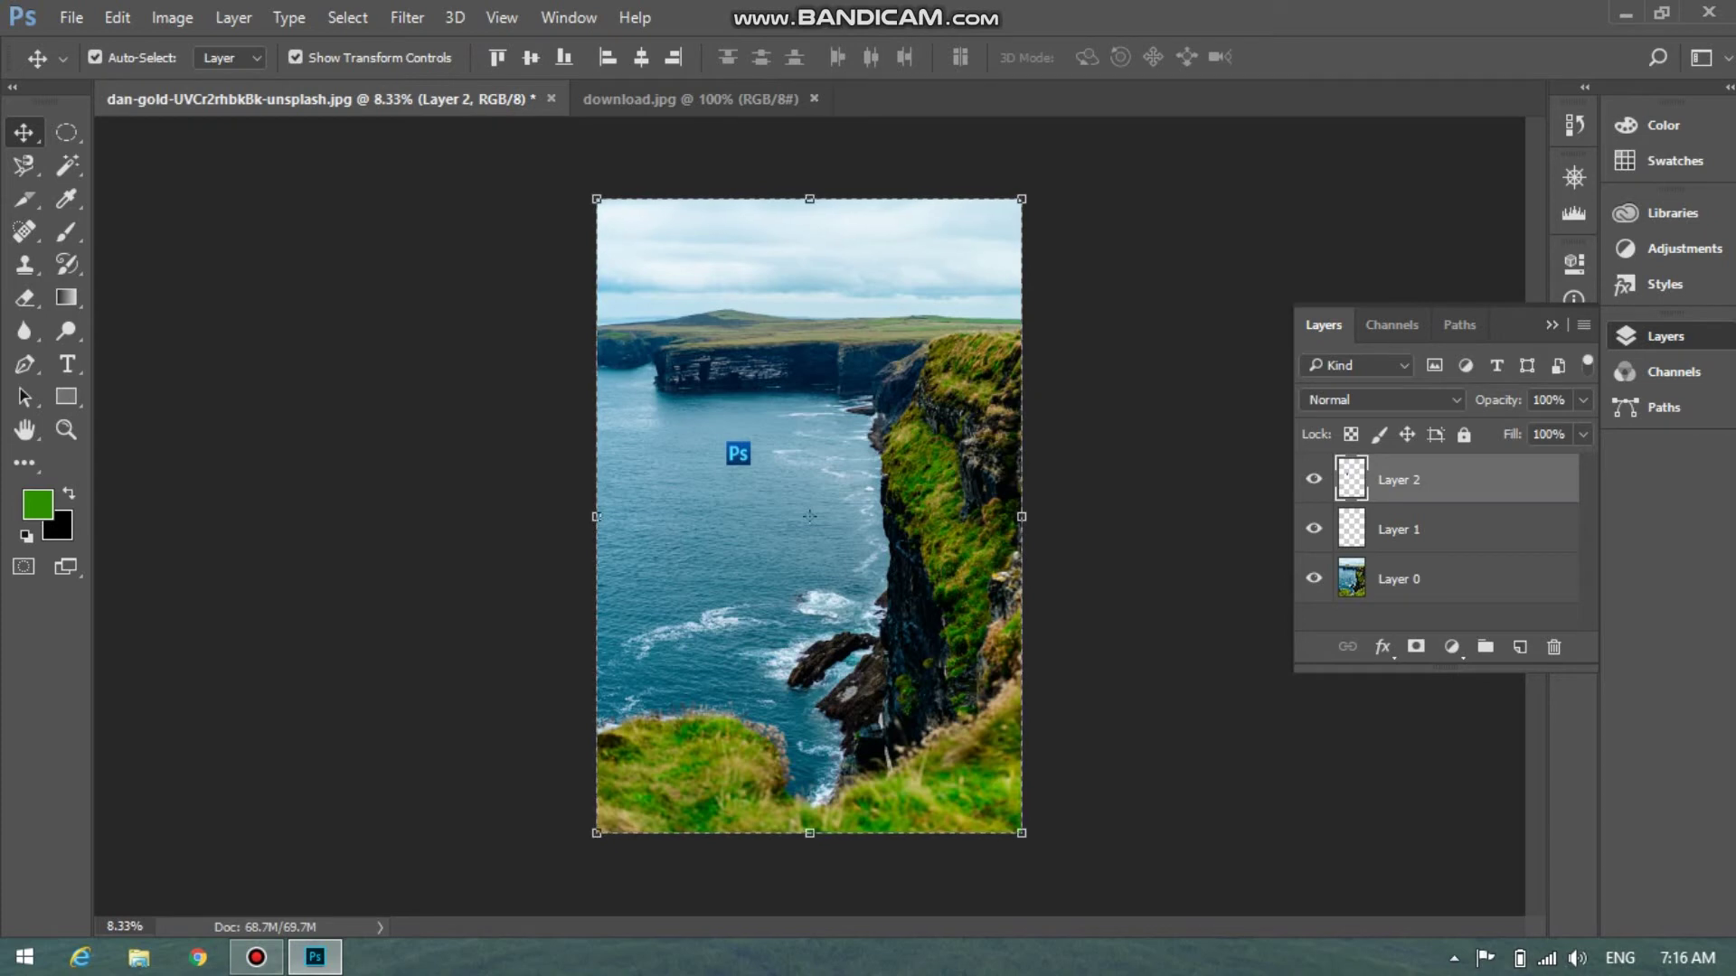
Dismiss the move error messages and select the logo layer, Layer 2
click(1148, 470)
click(1148, 470)
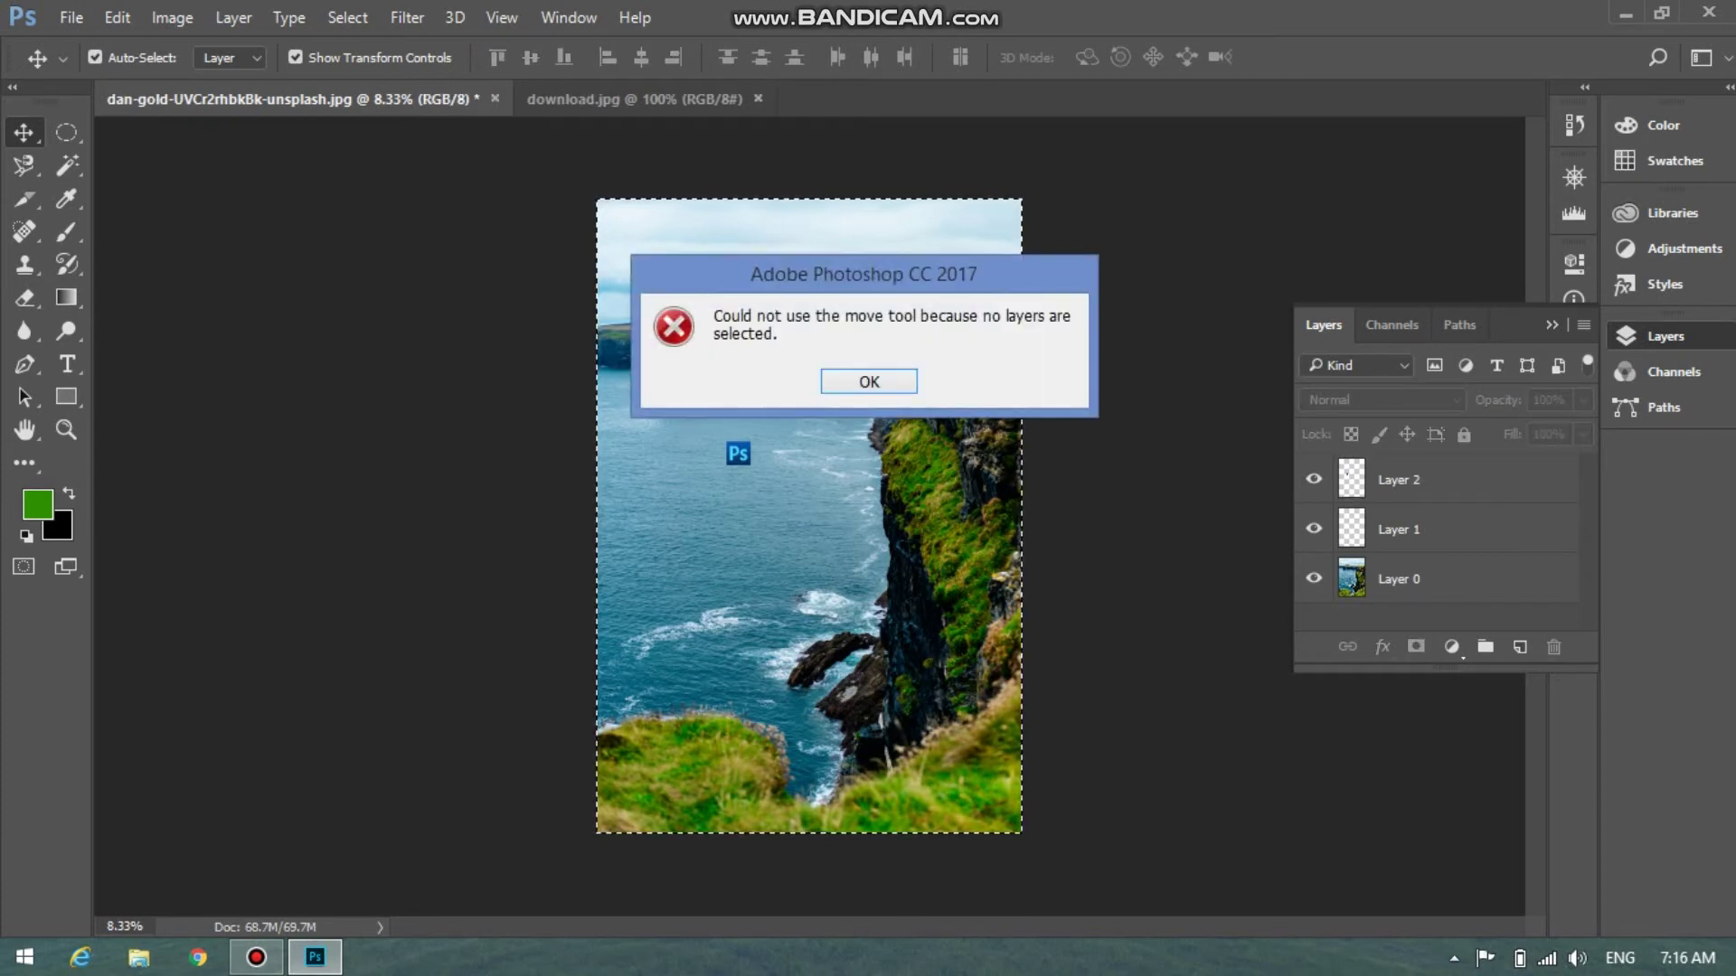
key(Return)
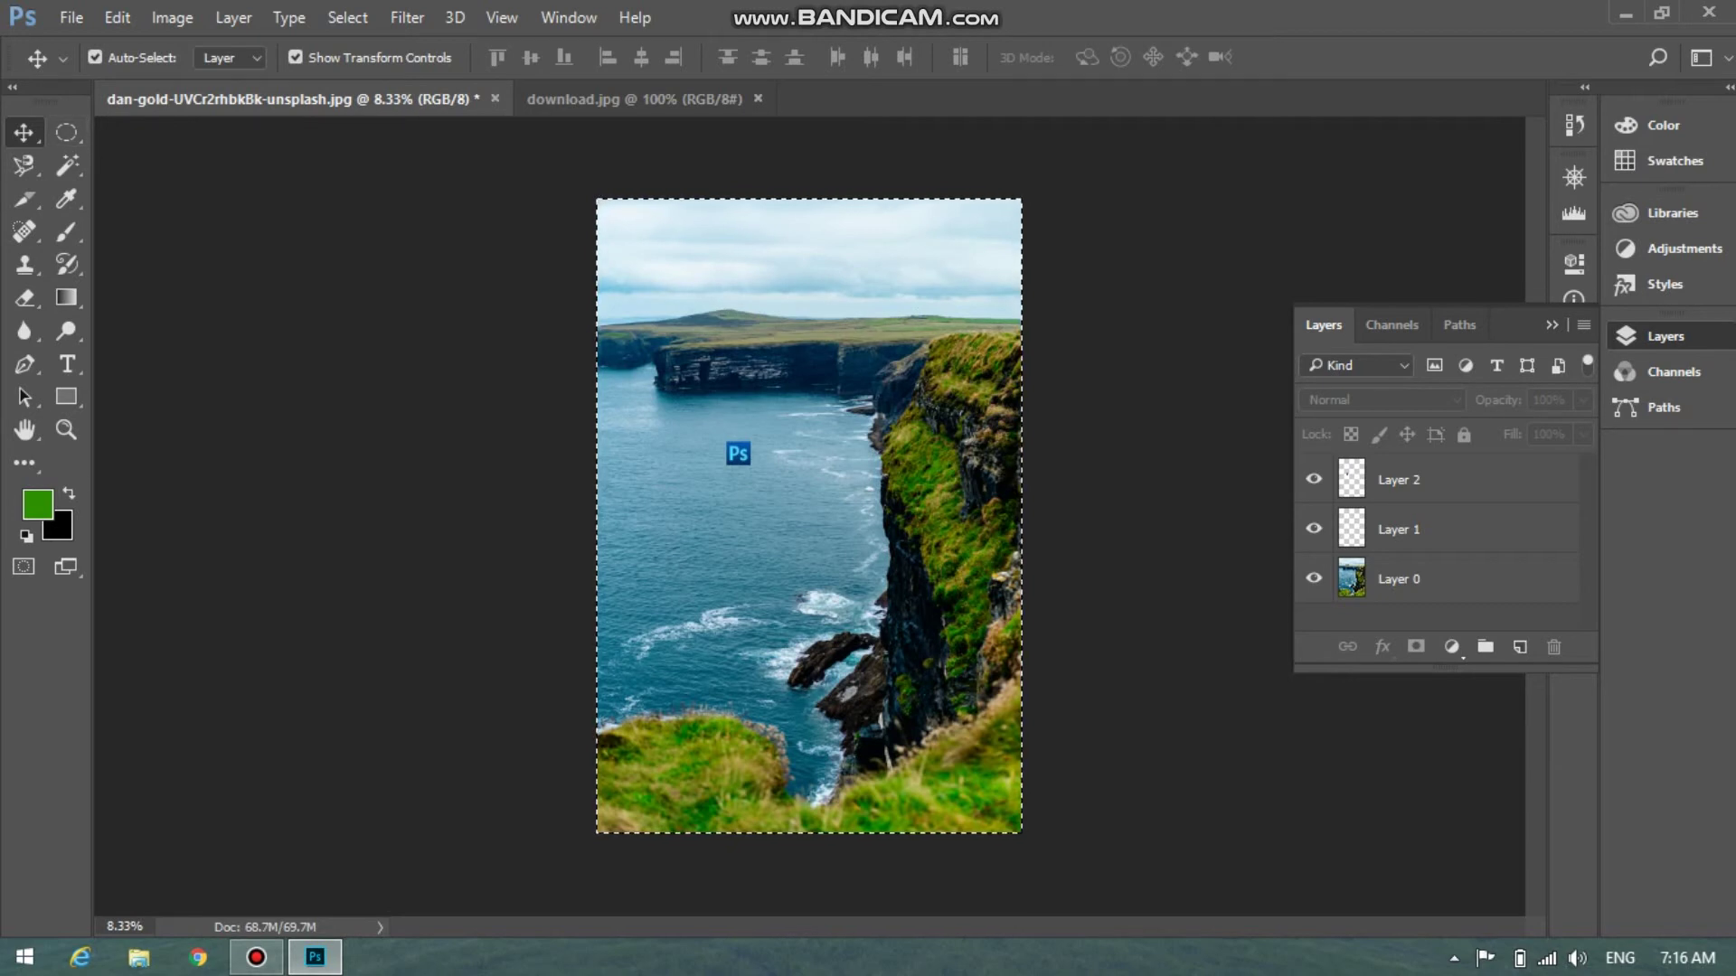
key(Tab)
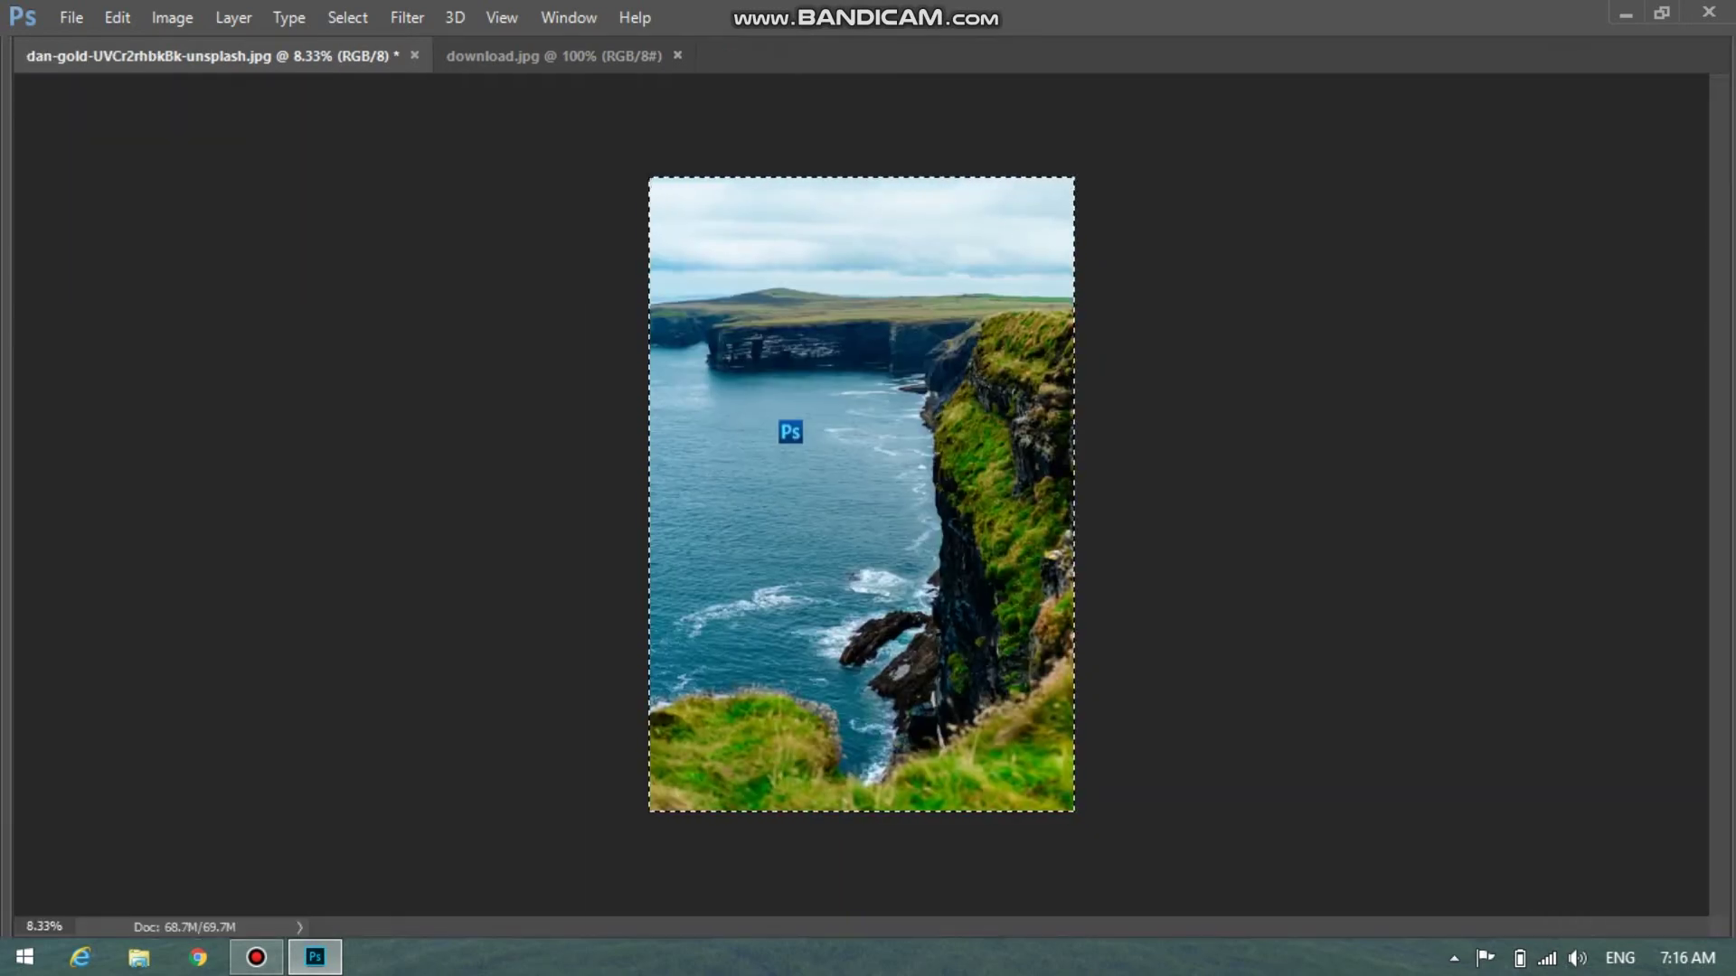
key(Tab)
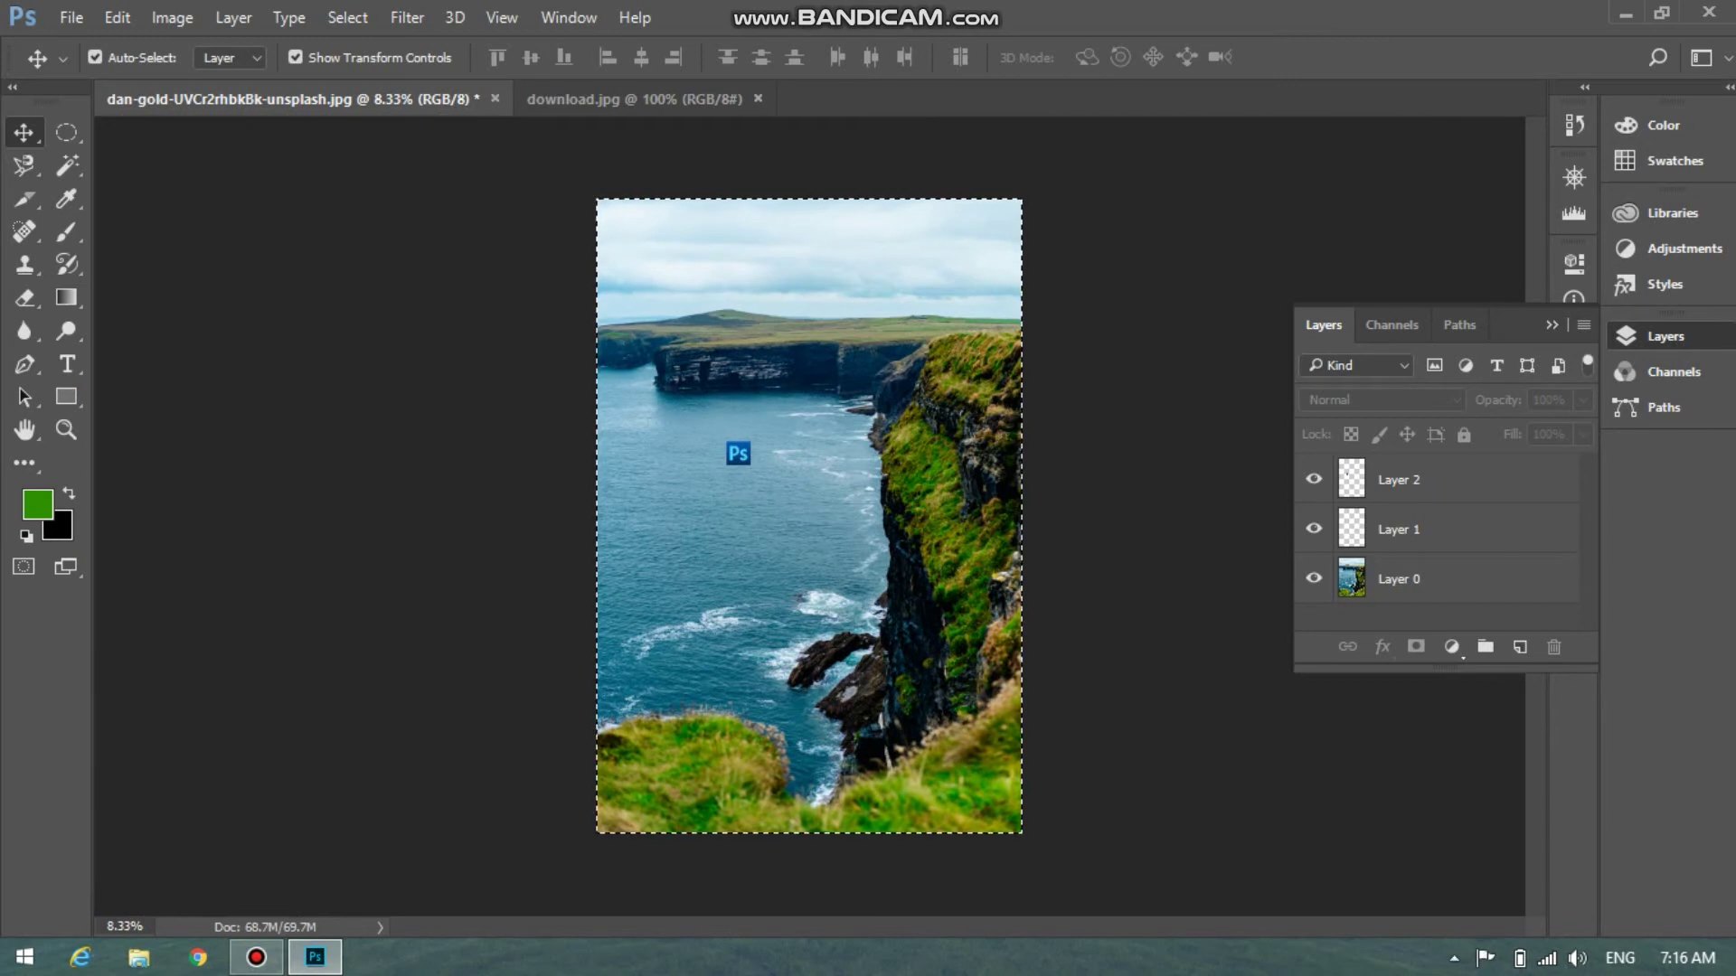
click(738, 452)
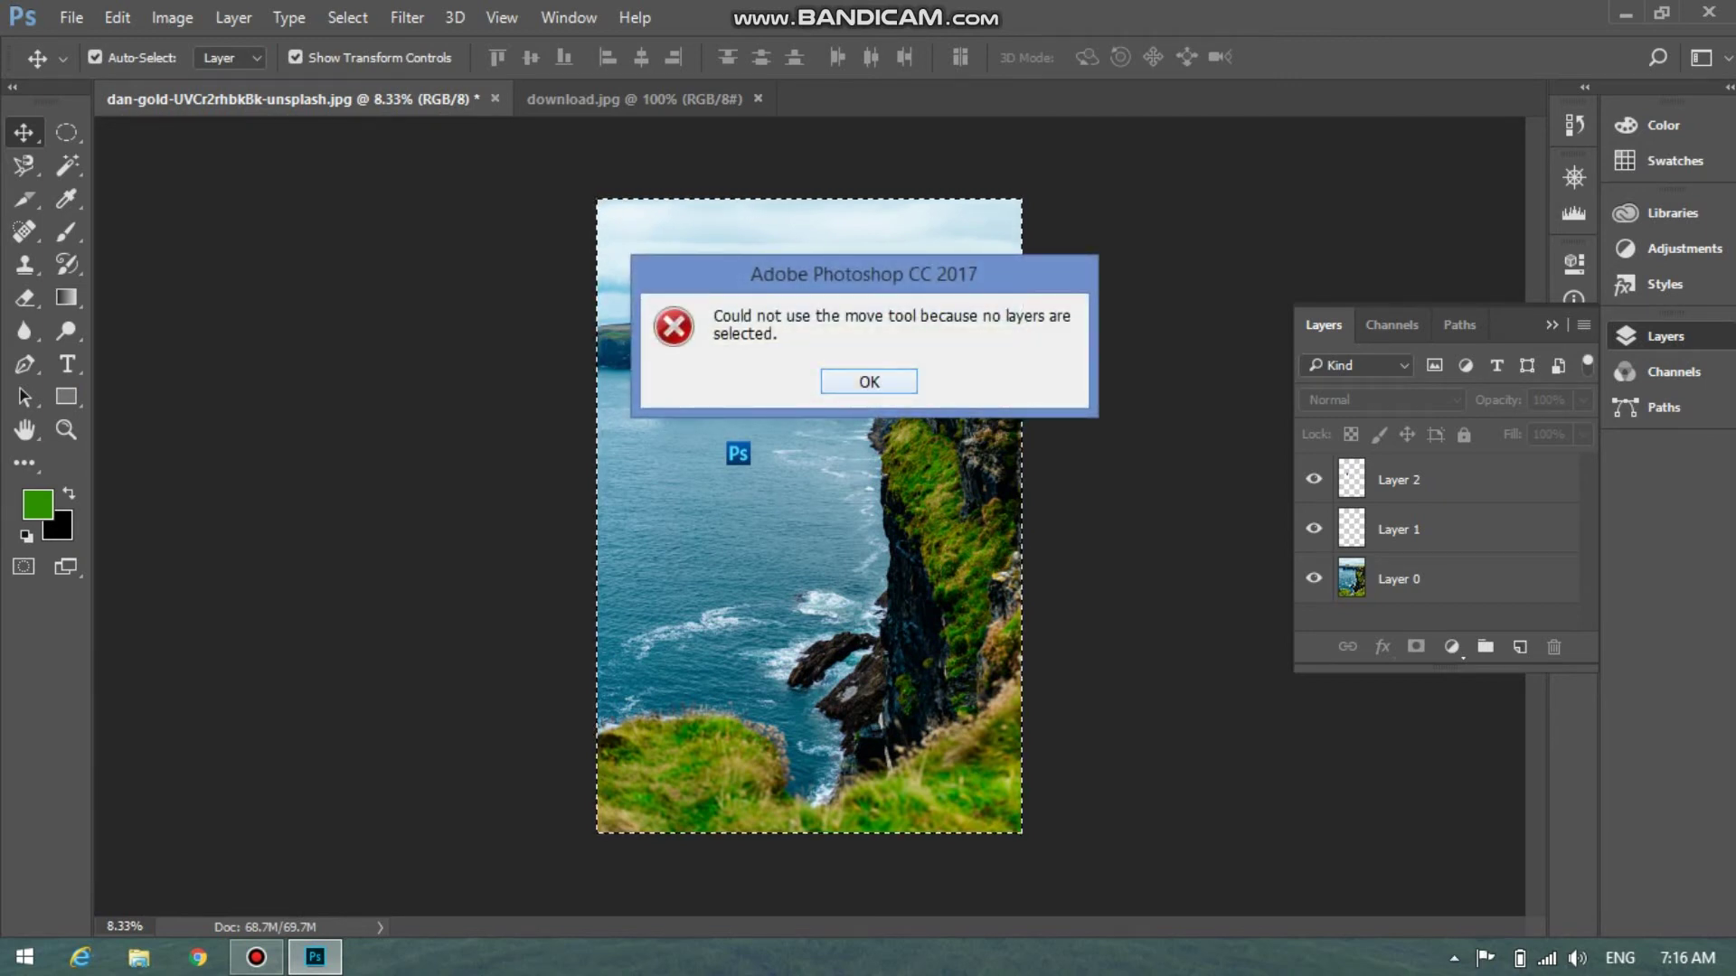
key(Return)
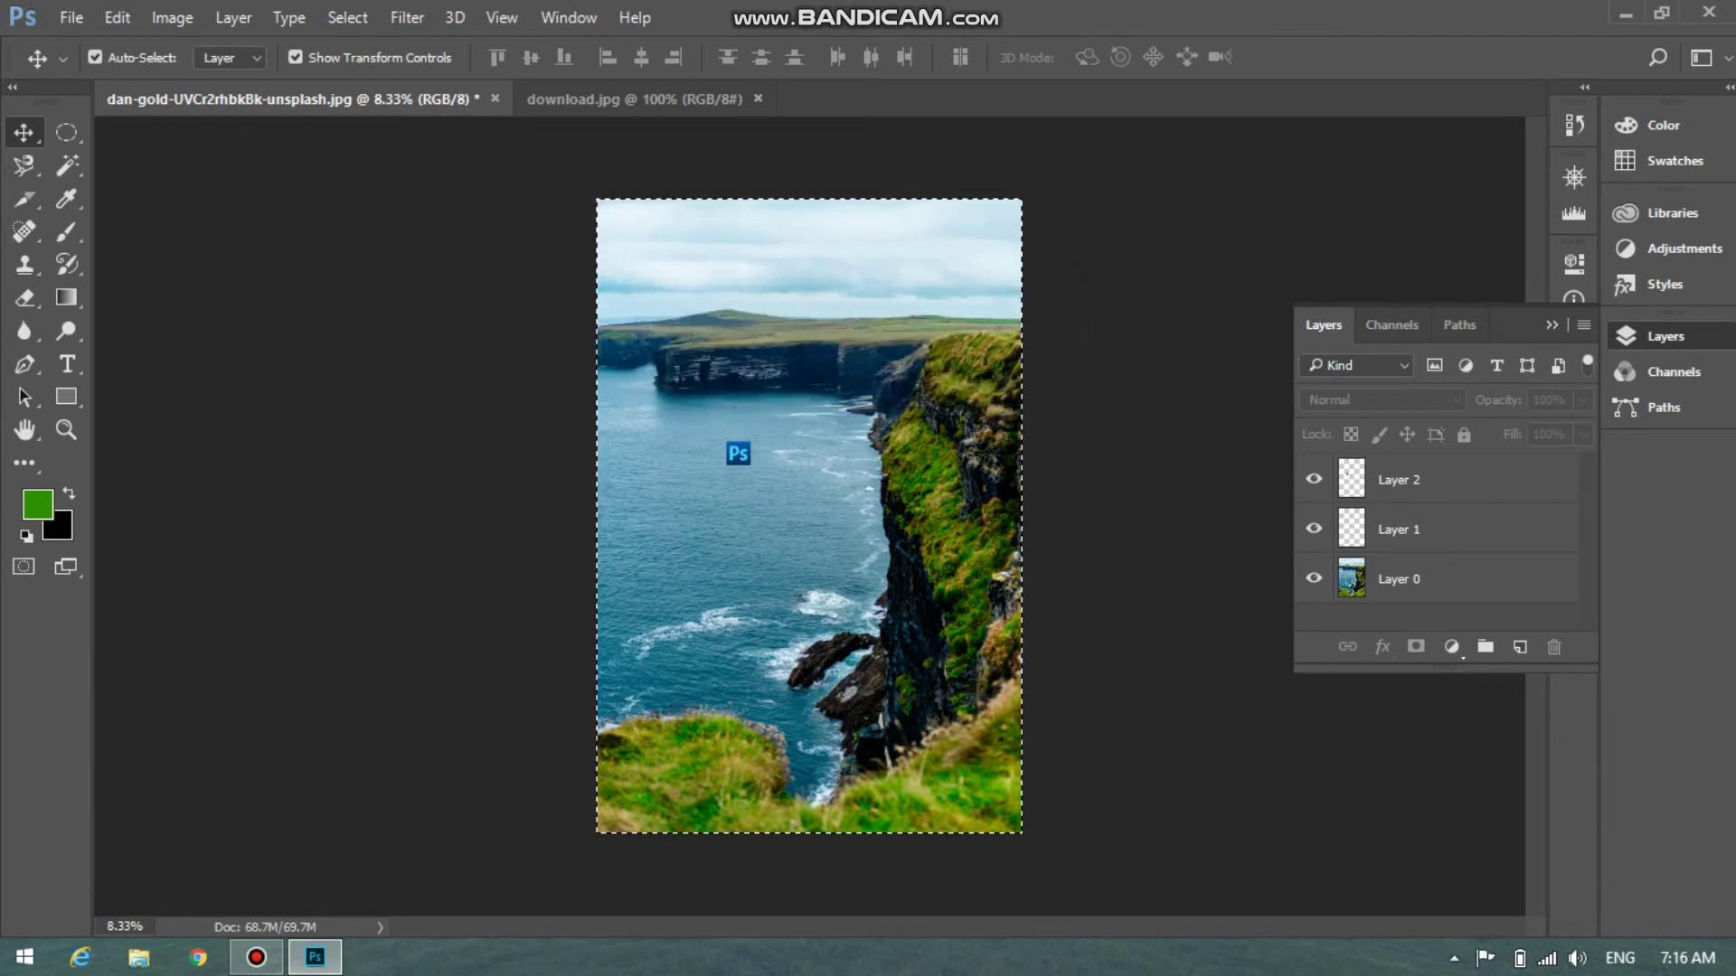
click(1399, 479)
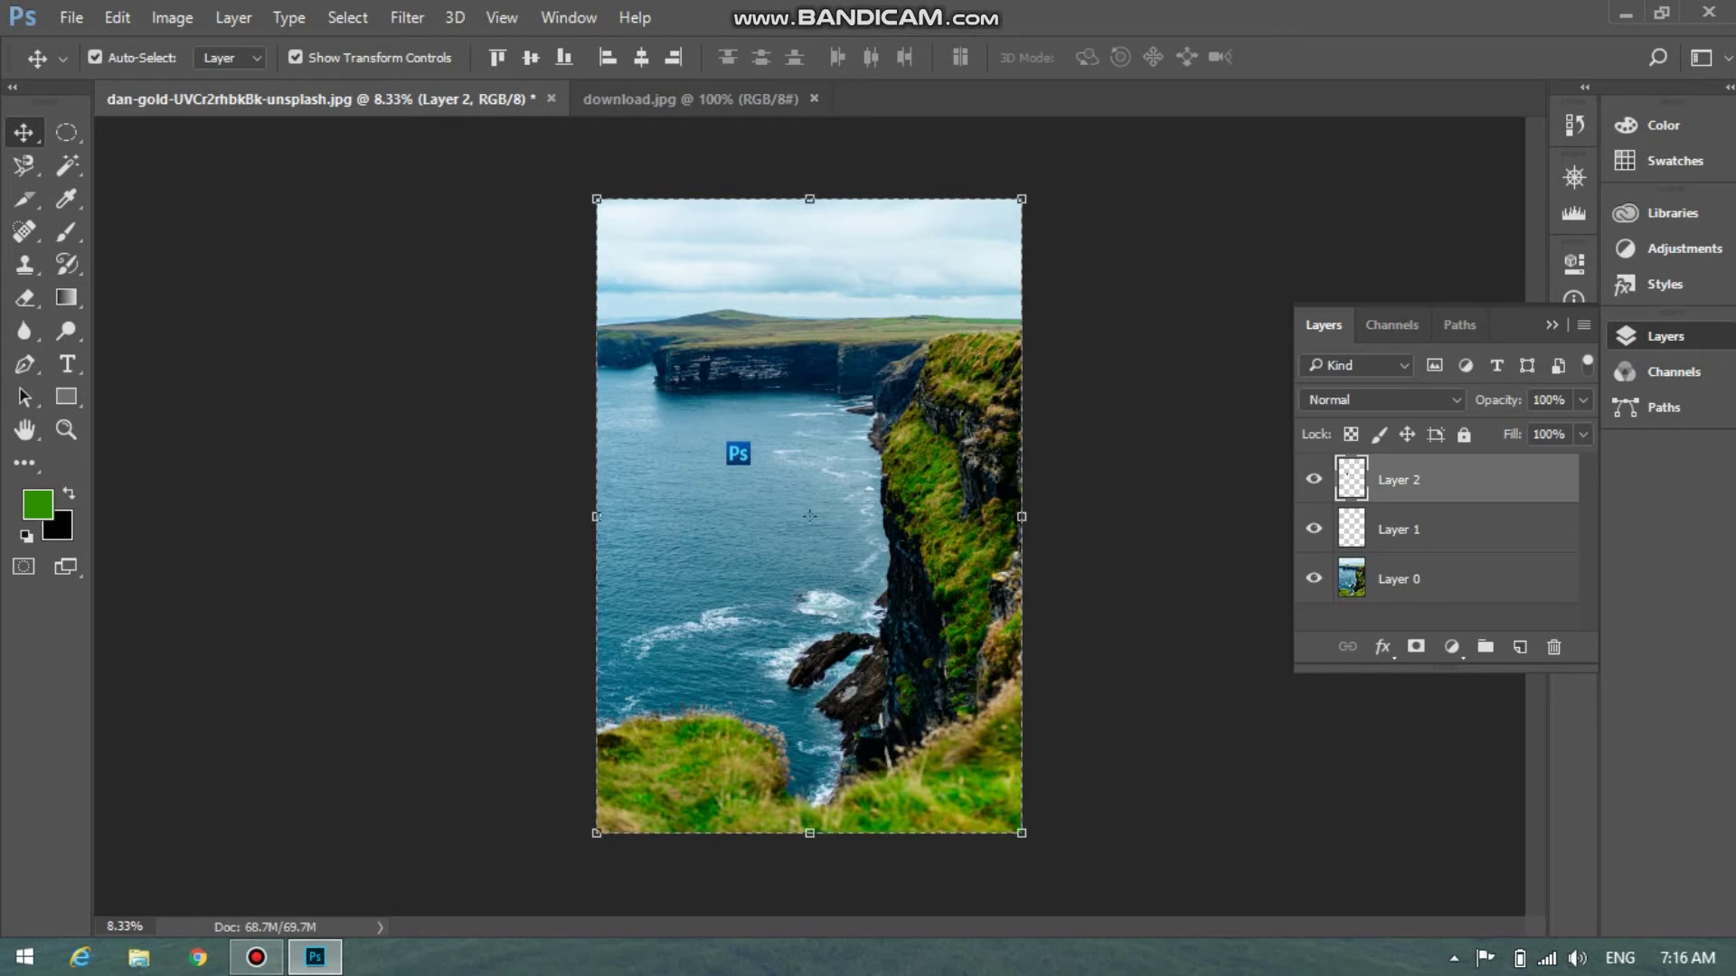
Enlarge the Ps logo with Free Transform and apply it over the sea beside the cliff
drag(737, 453, 959, 315)
key(ctrl+t)
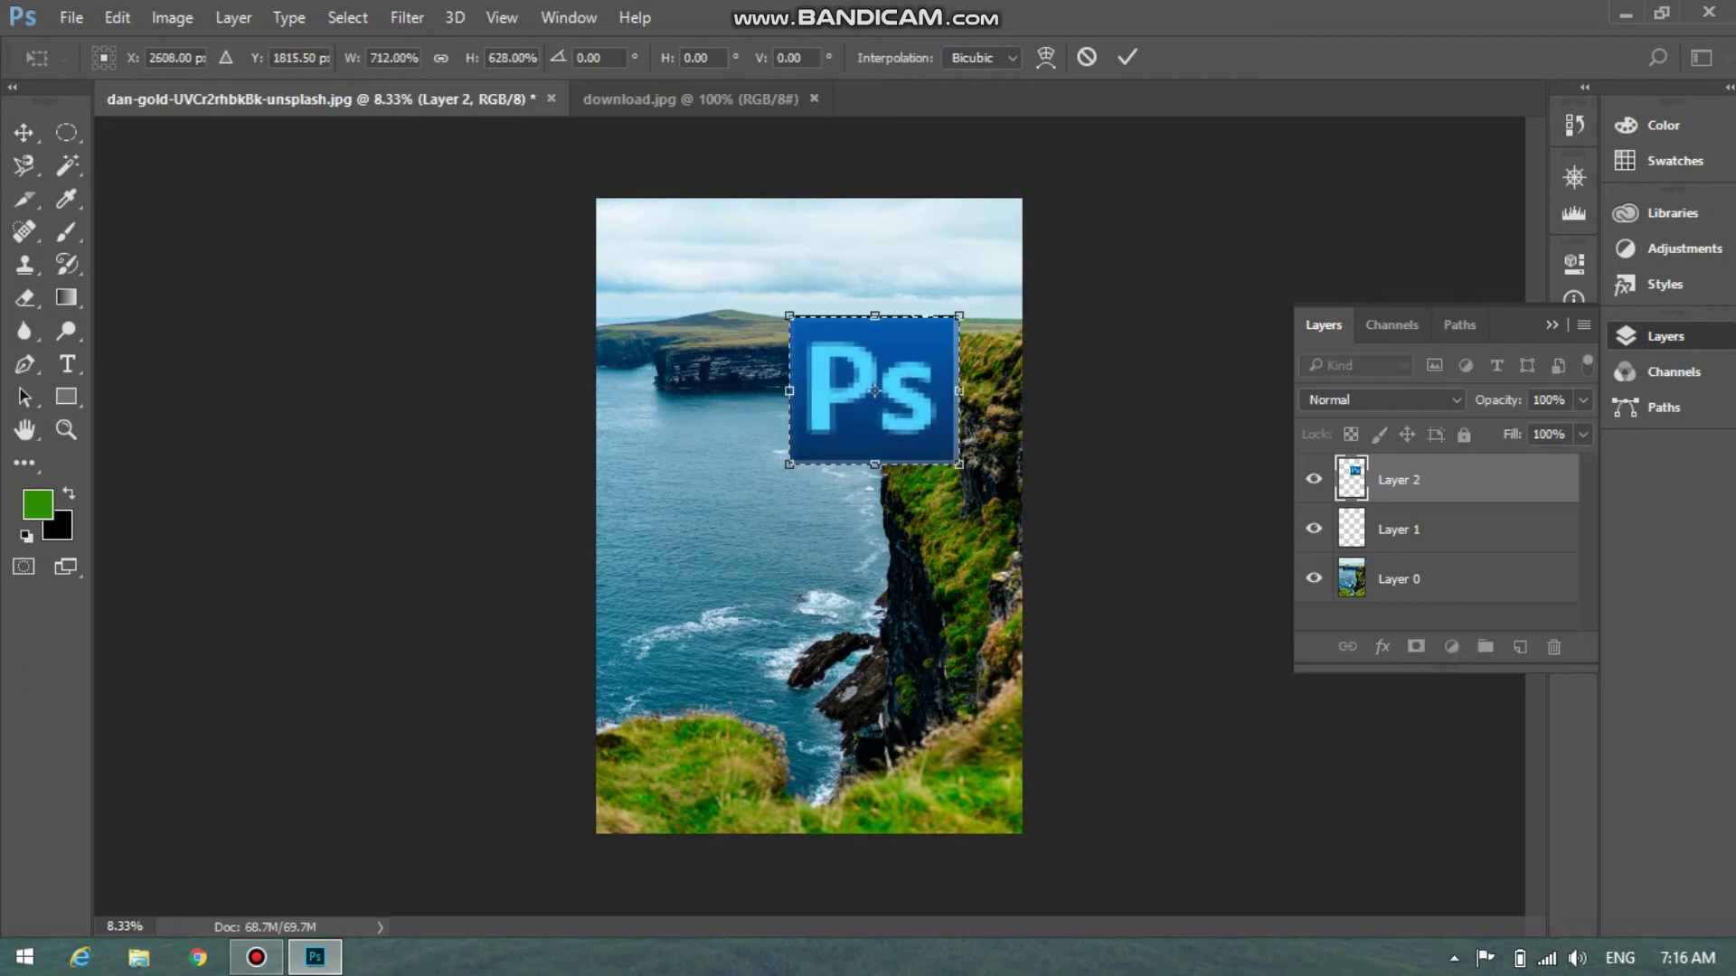
drag(875, 391, 809, 480)
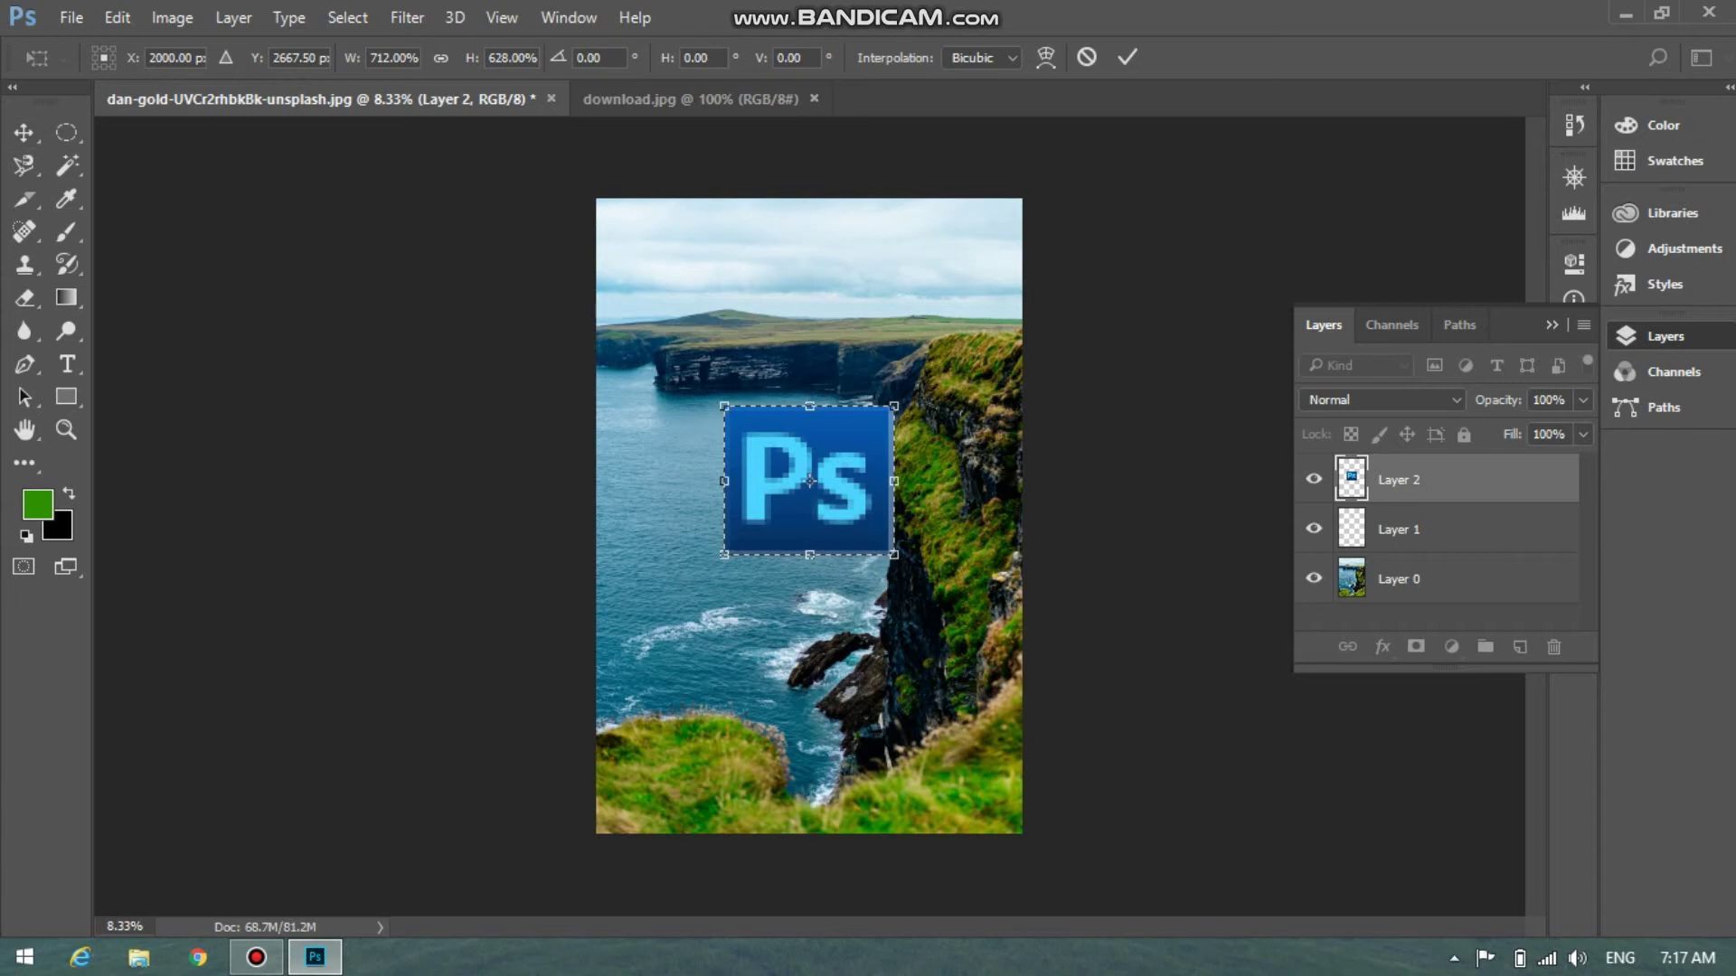
key(v)
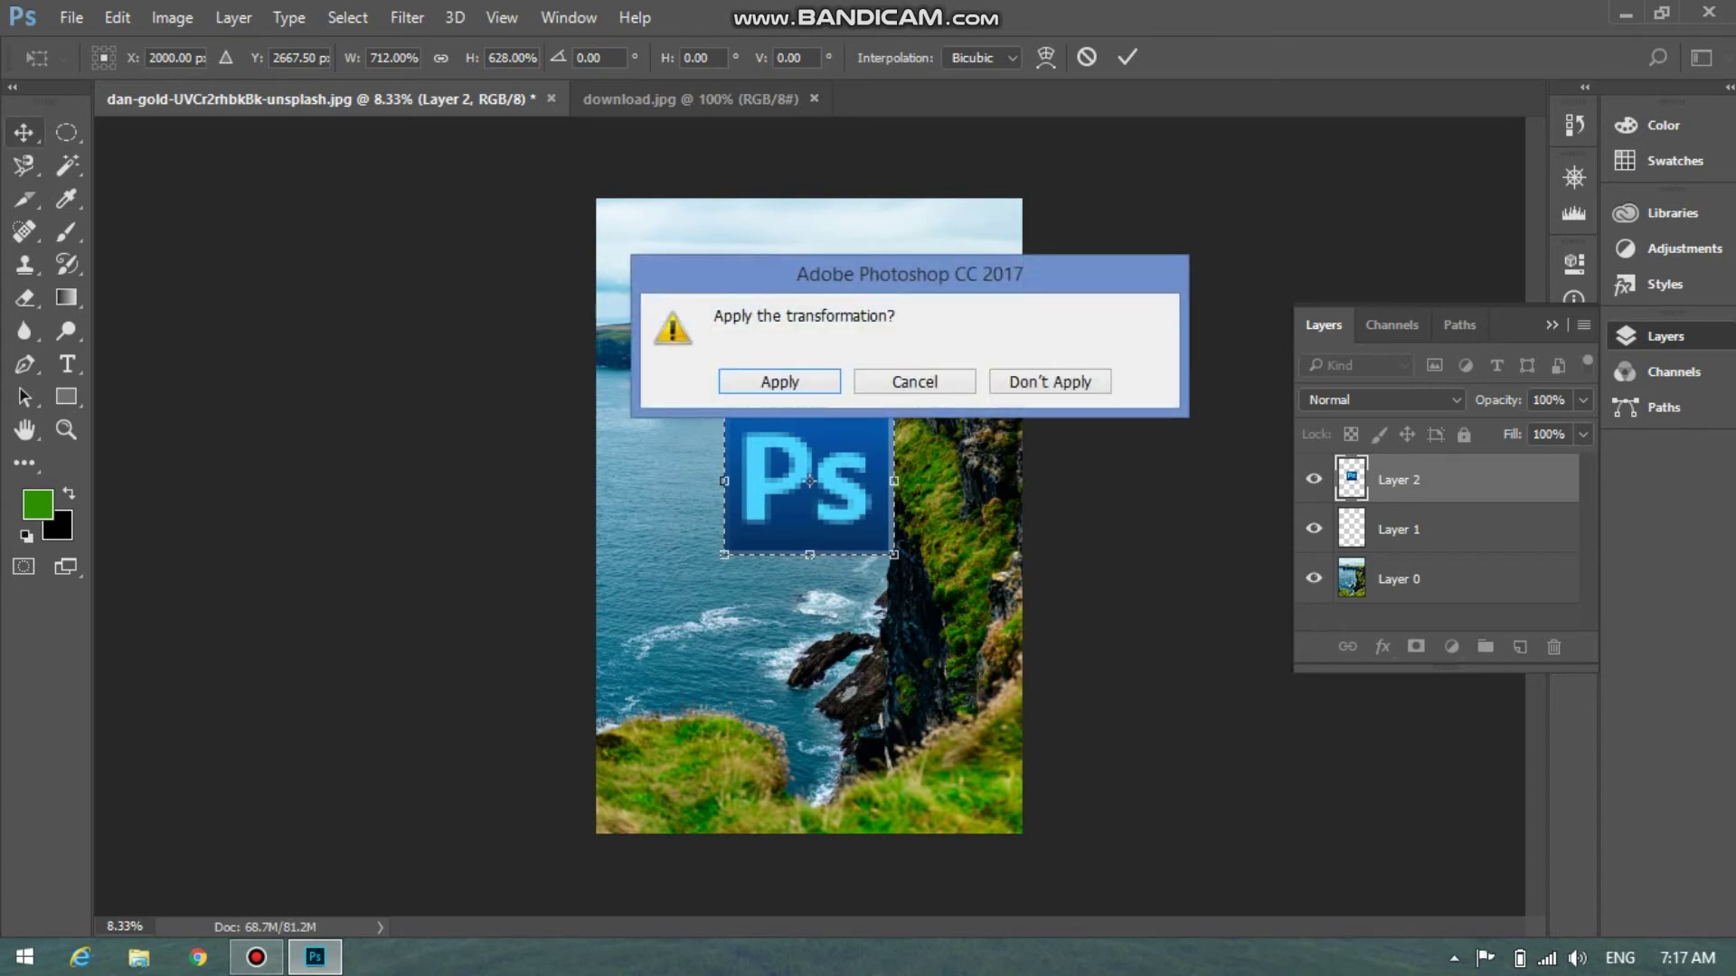
key(Return)
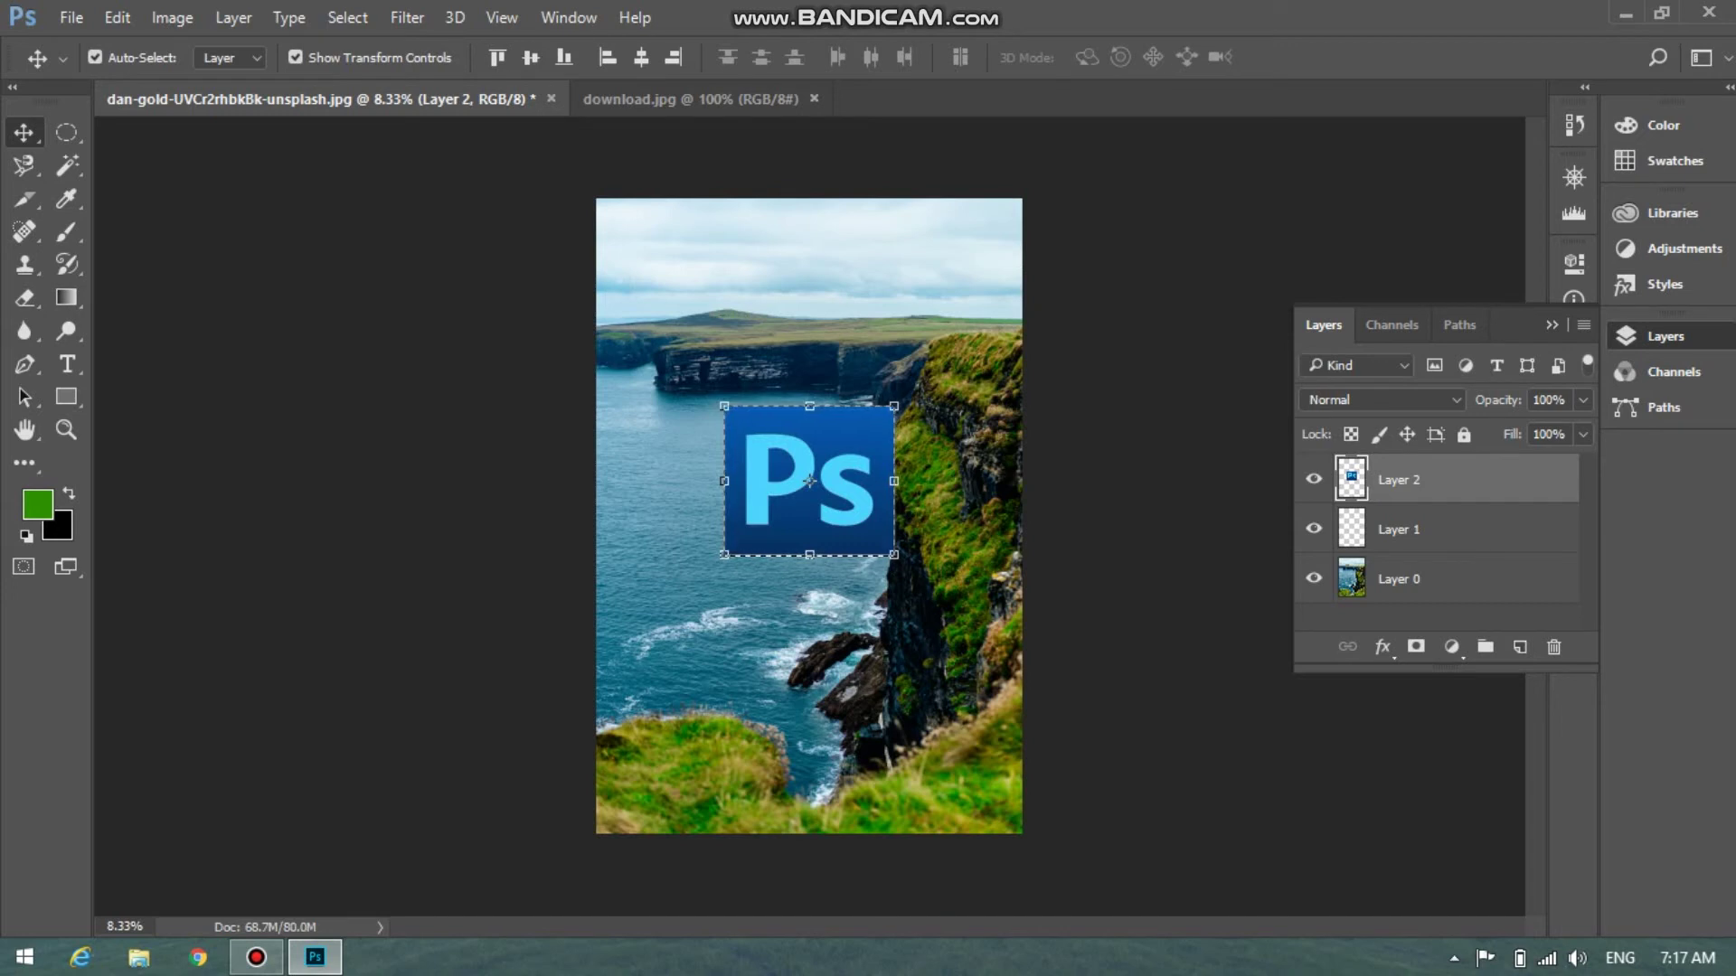
Lock the logo layer's transparent pixels, nudge Layer 0 up, and pick an enlarged Brush Tool
key(slash)
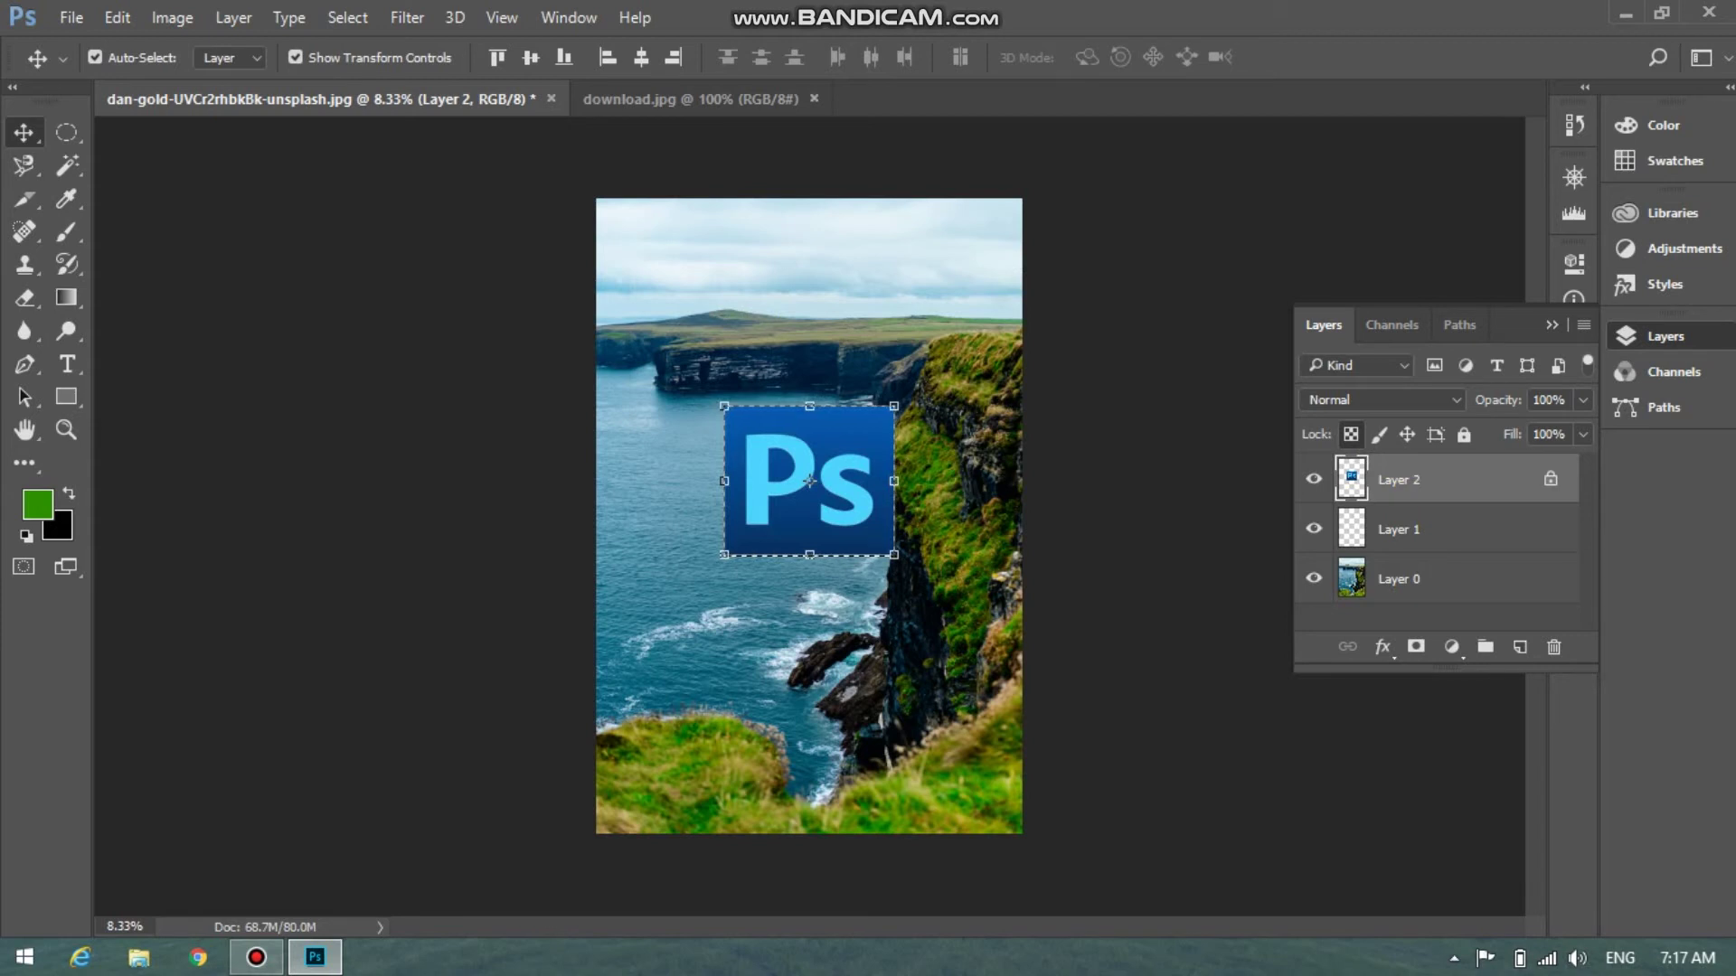
click(1446, 578)
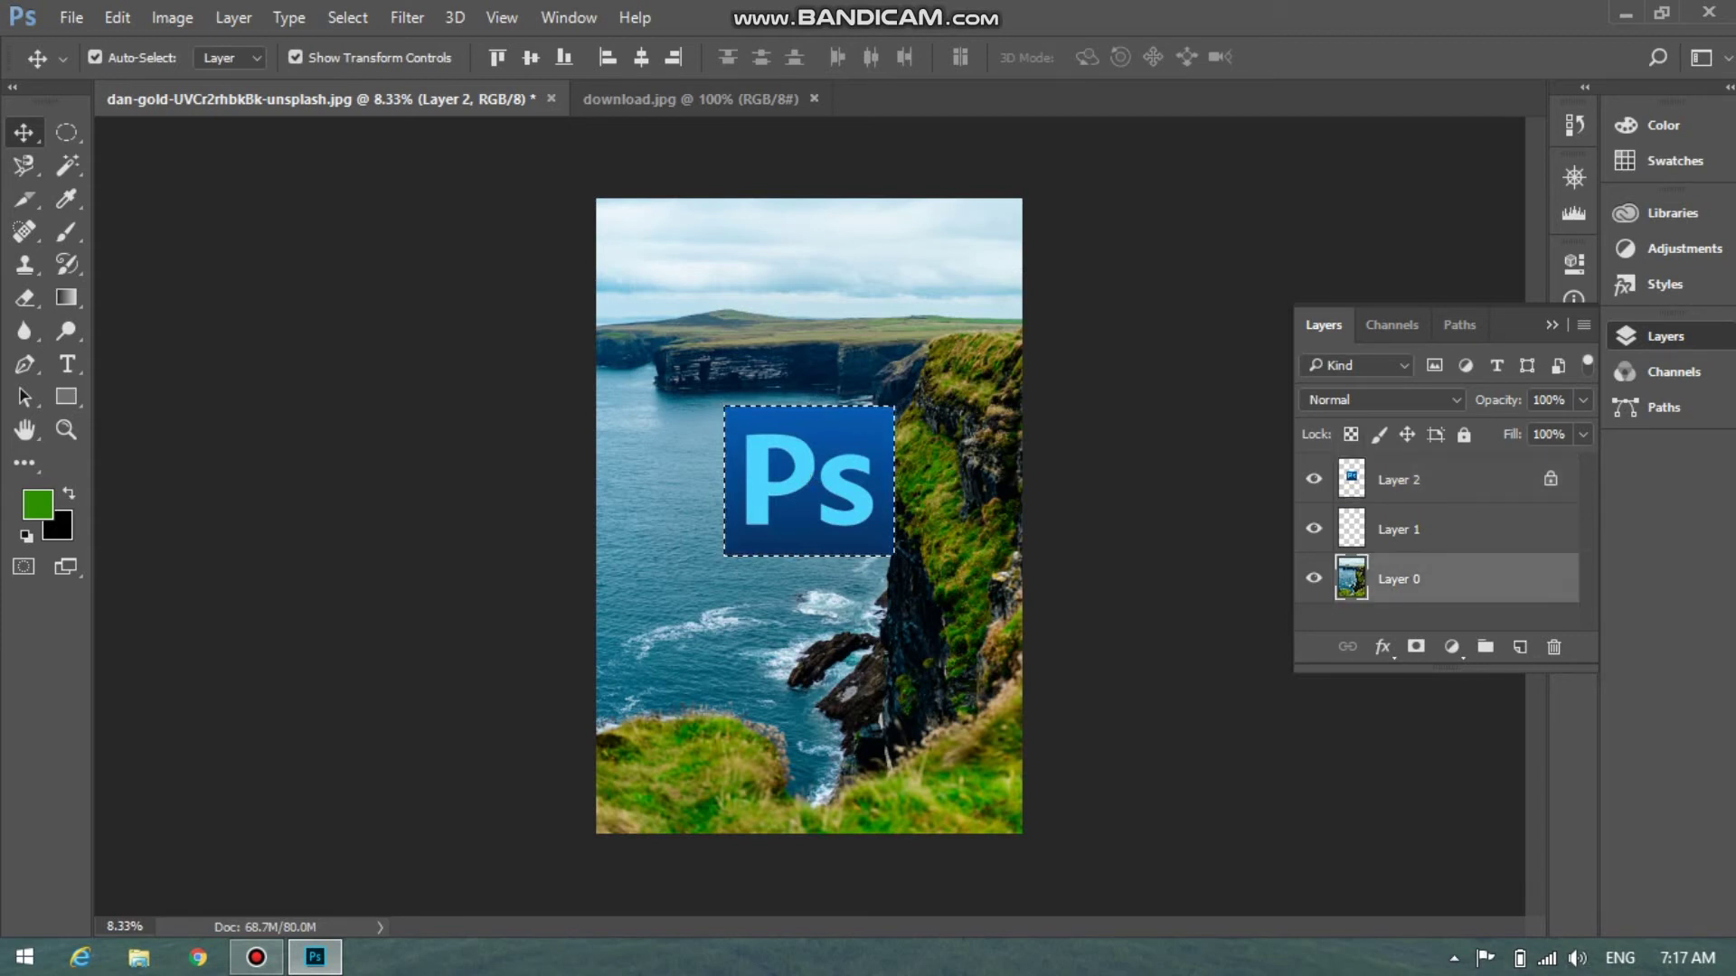
mouse_move(863, 445)
mouse_down()
mouse_move(918, 303)
mouse_move(863, 443)
mouse_move(924, 362)
mouse_move(866, 425)
mouse_up()
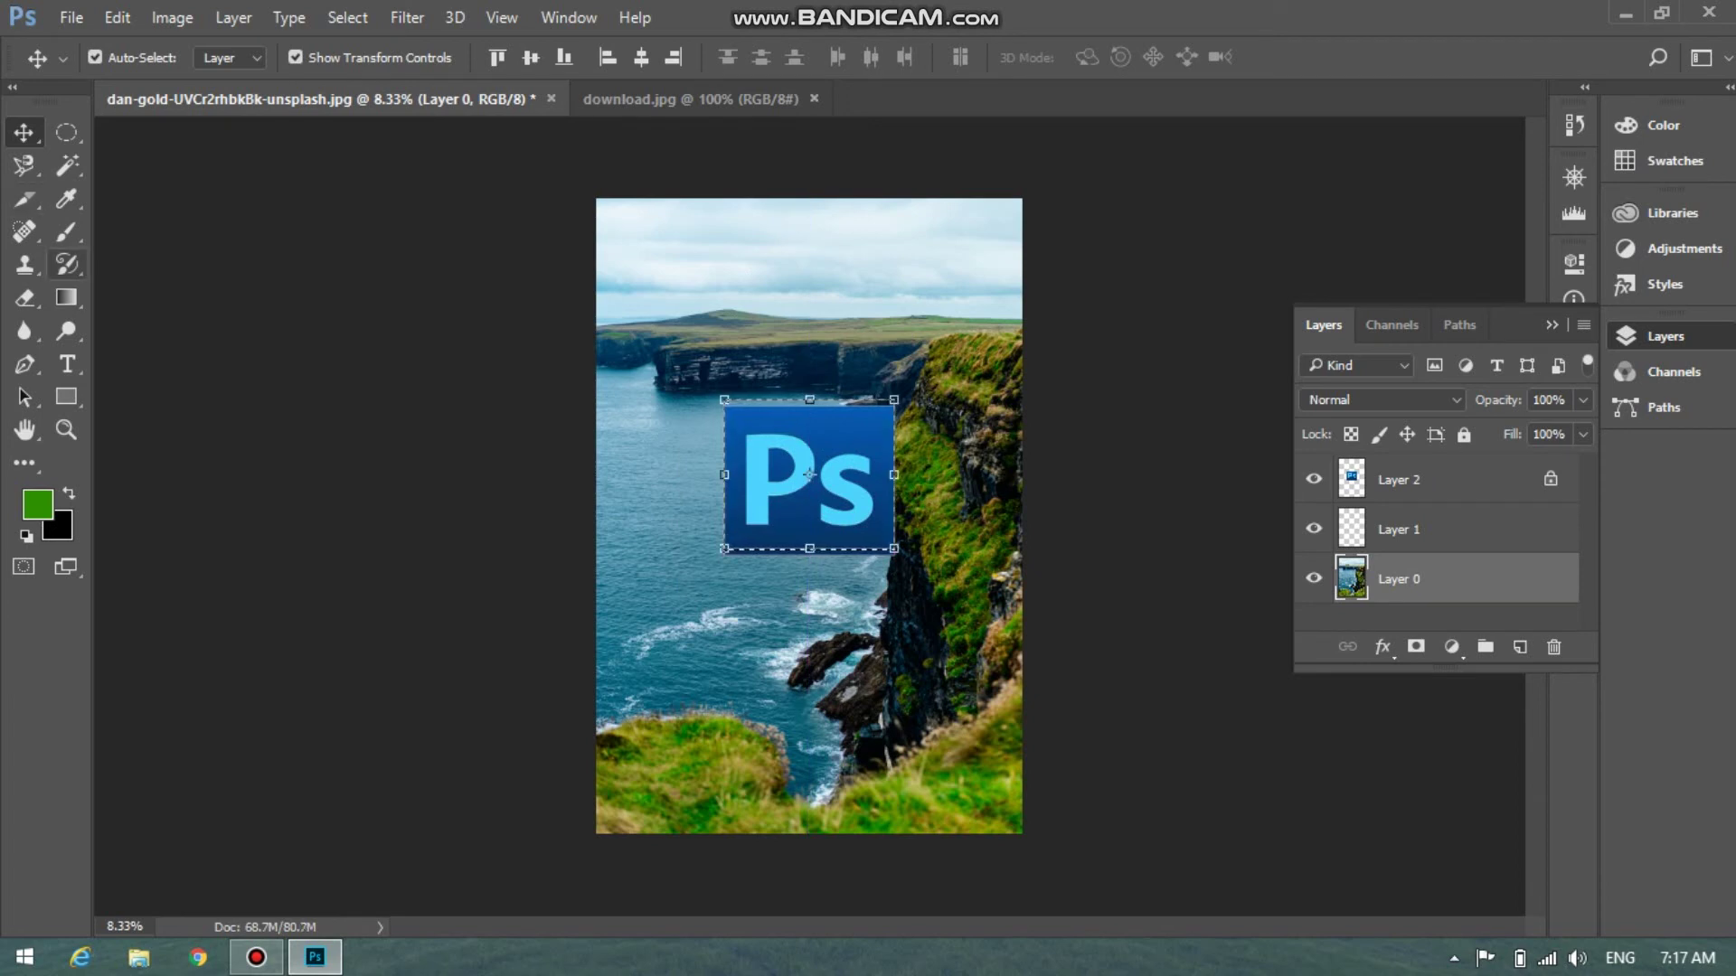
click(65, 231)
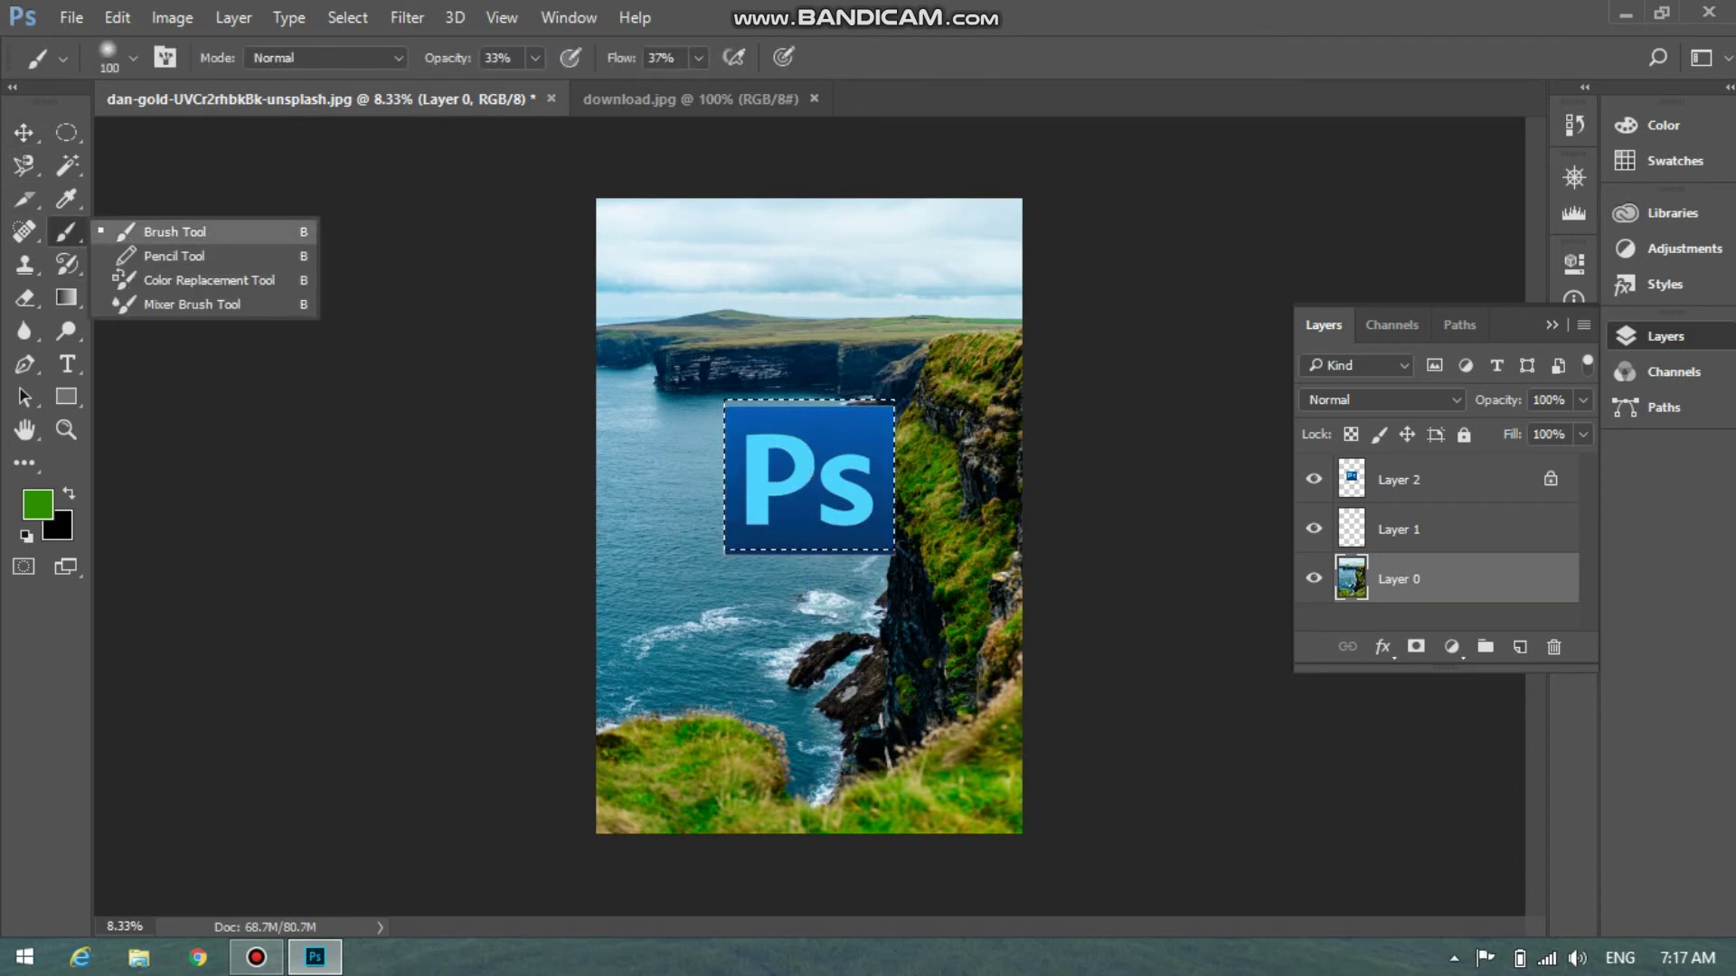
click(171, 231)
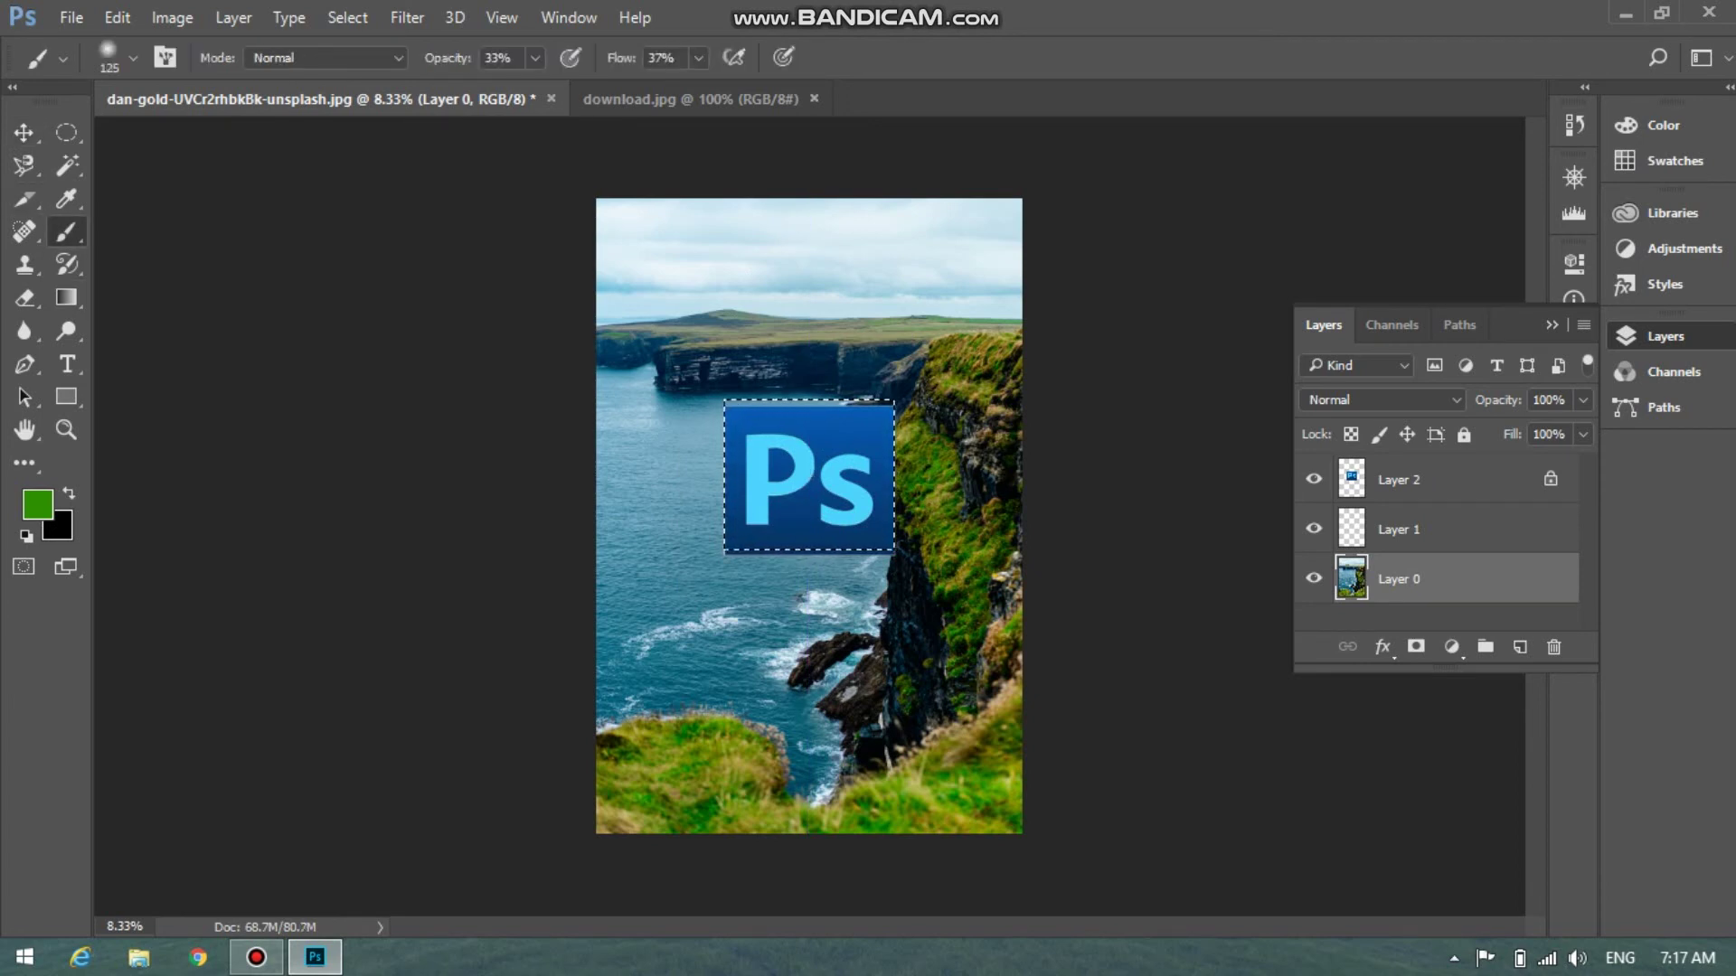
key(bracketright)
key(bracketright)
Set the foreground colour to #64ab42 and make the logo's Layer 2 active
click(65, 198)
click(37, 503)
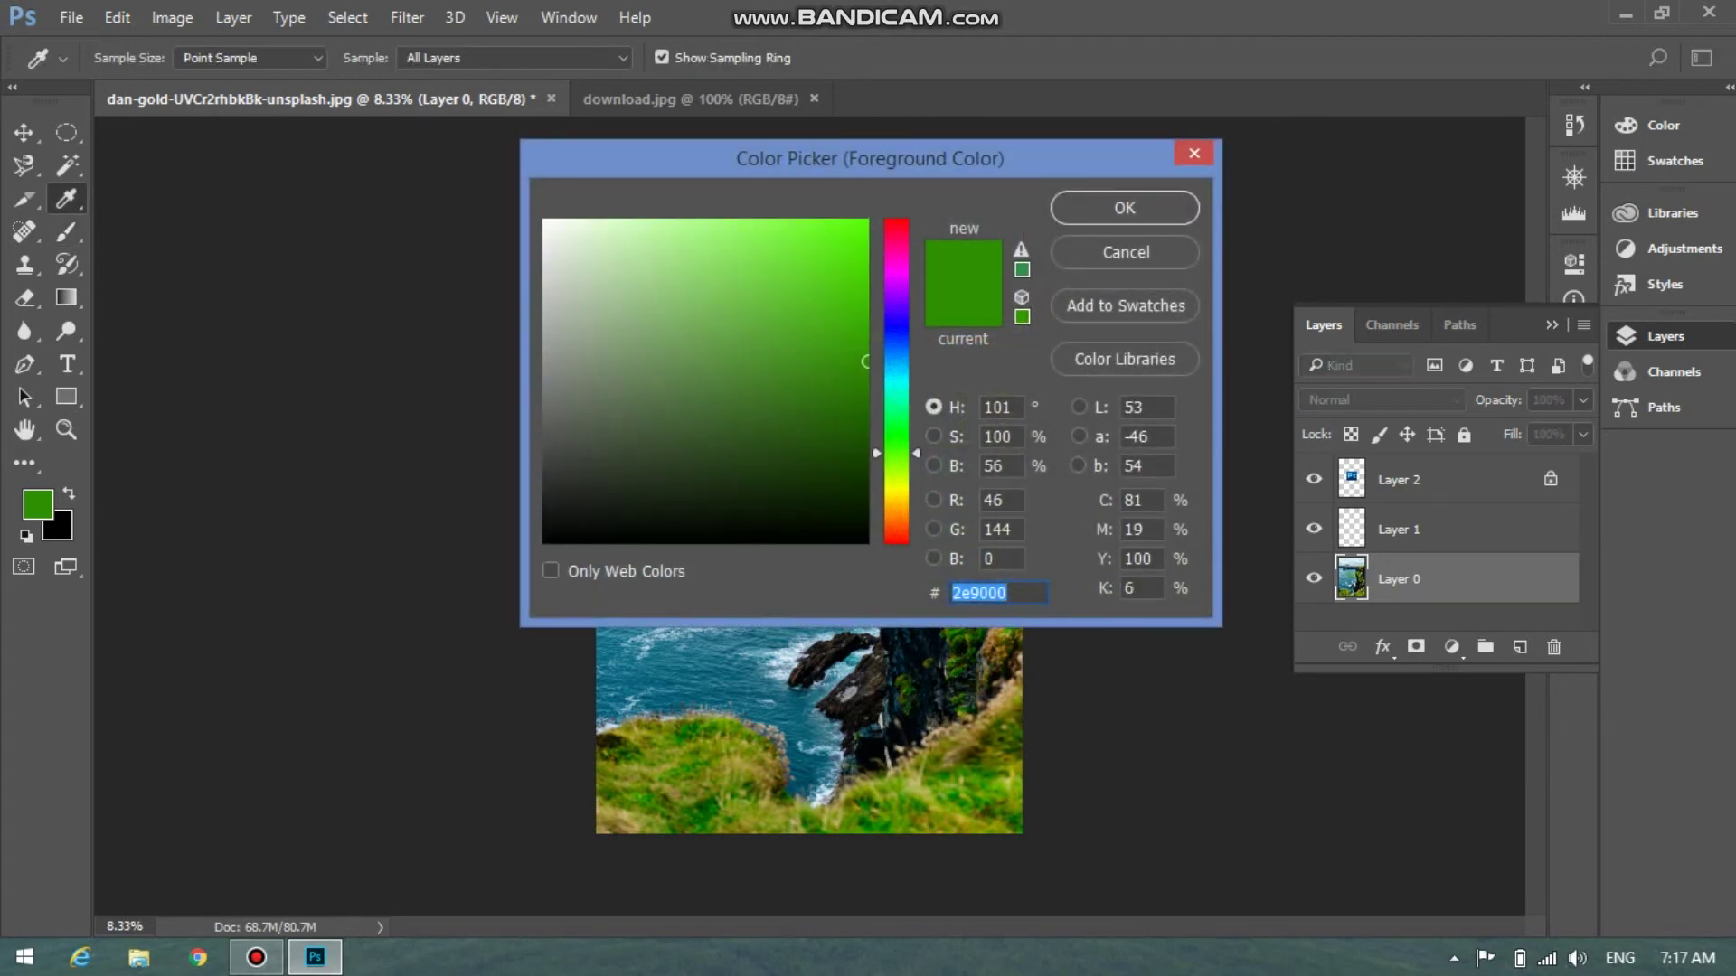
text(64ab42)
key(Return)
key(b)
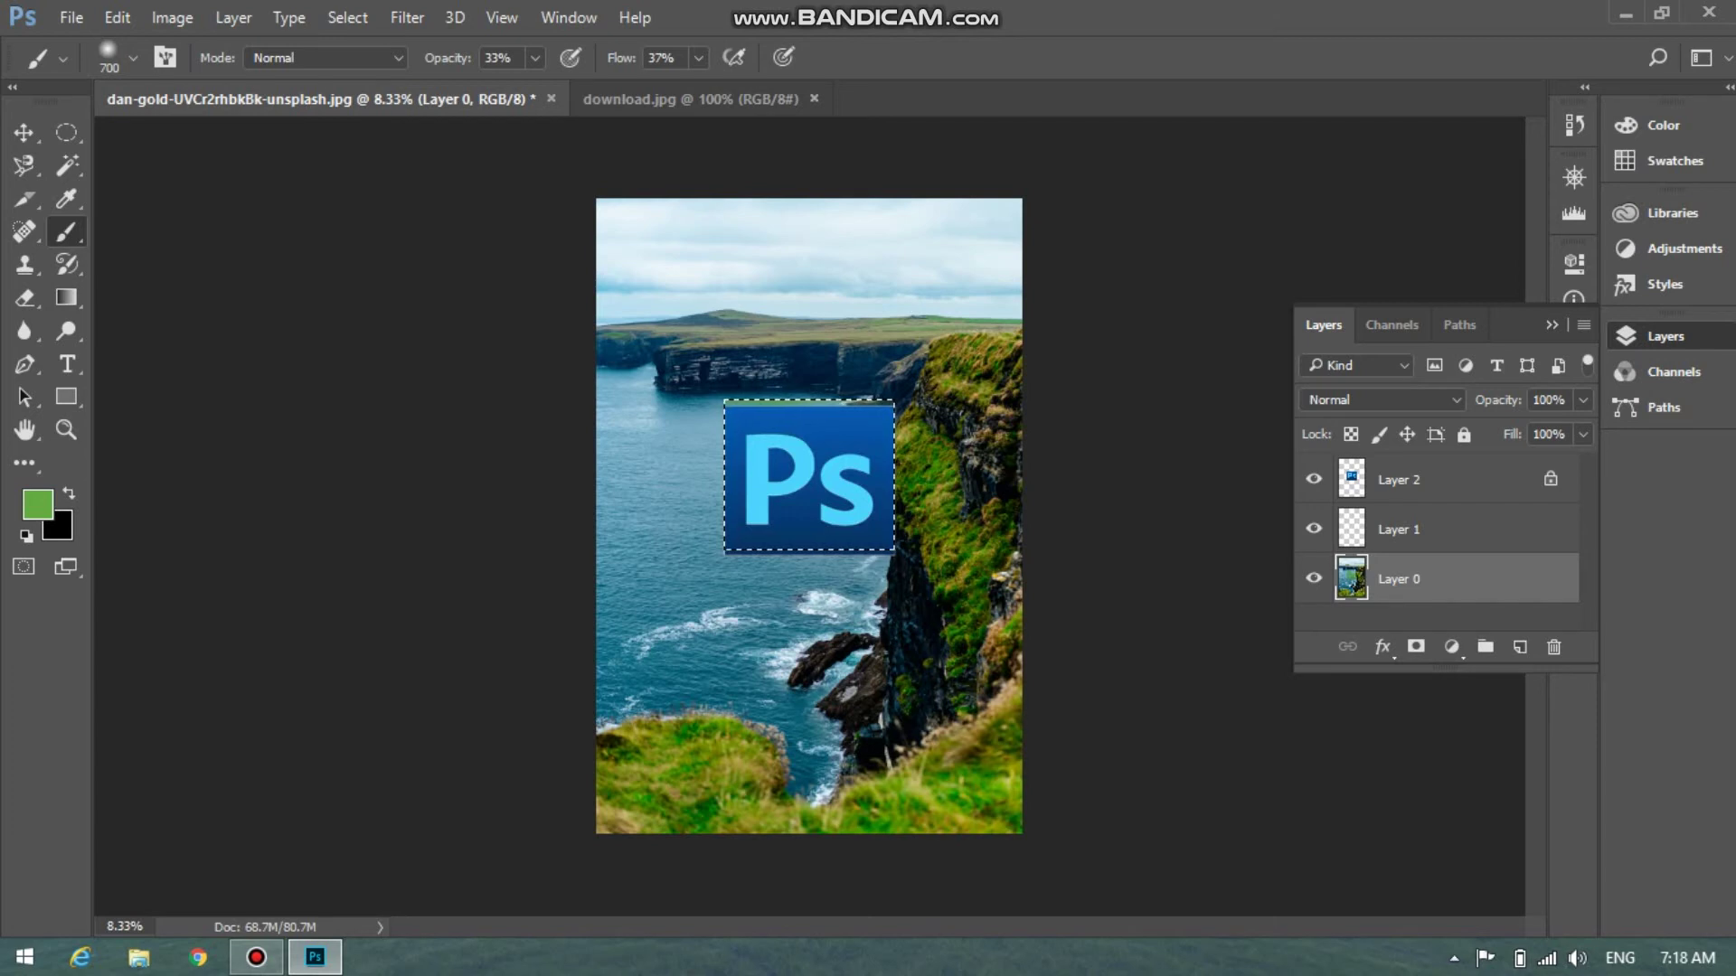
click(1398, 479)
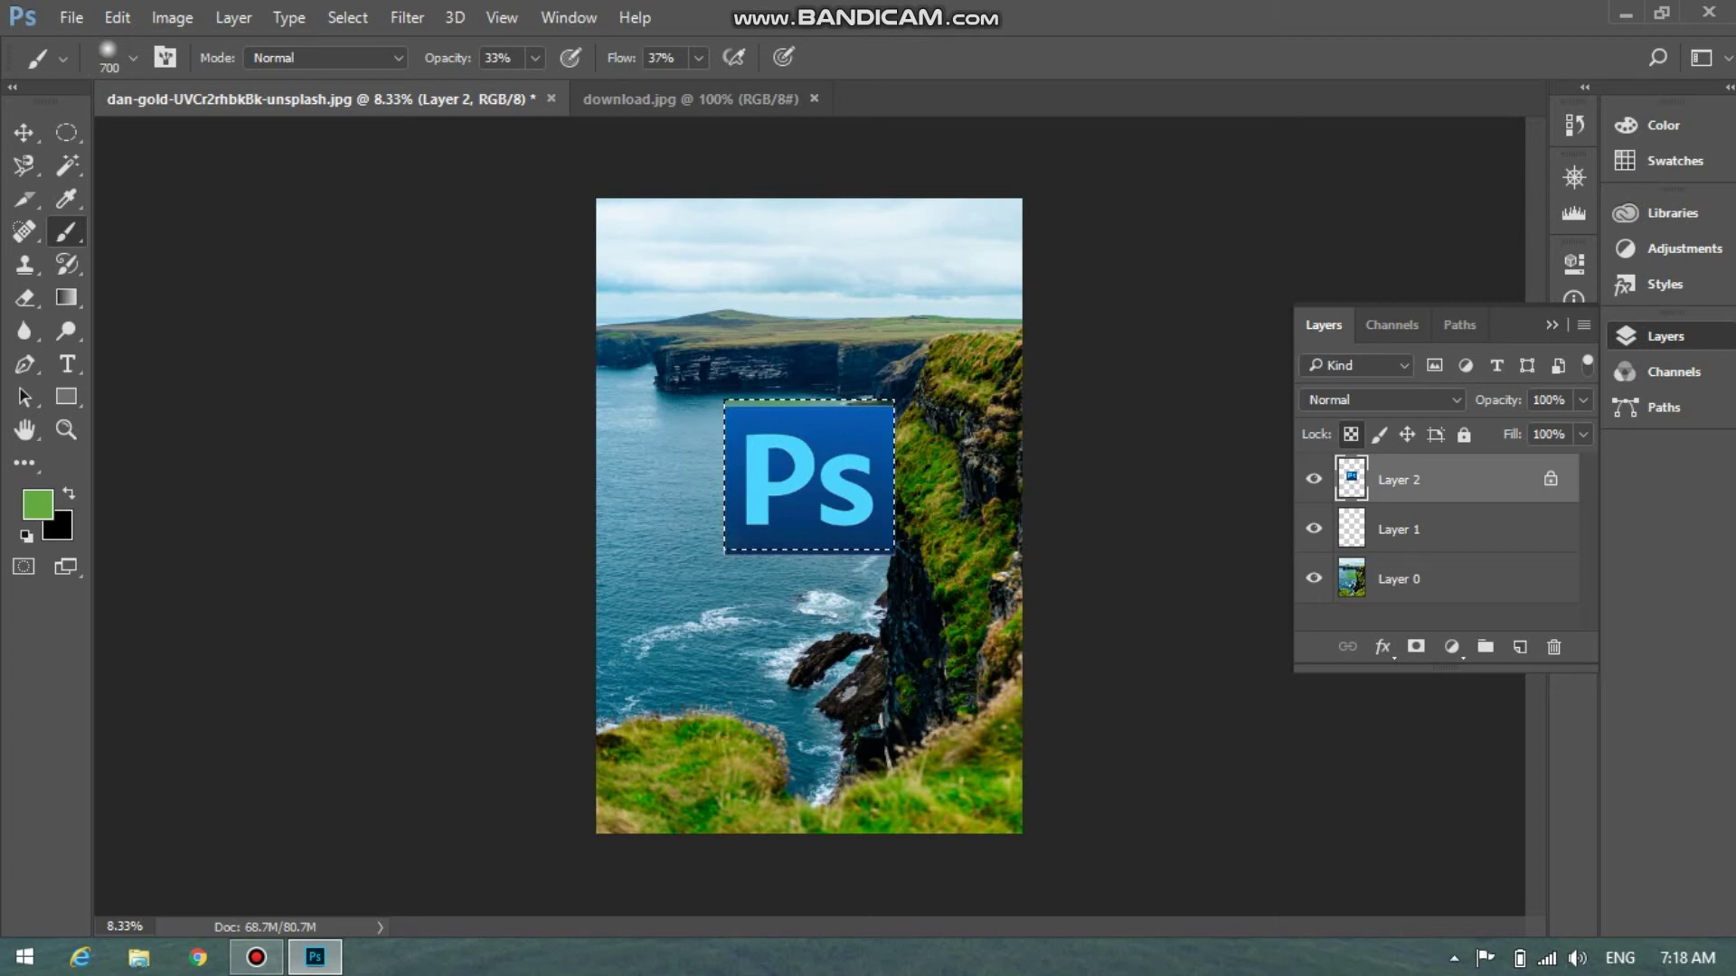
Brush green over the Ps logo, raise flow to 90%, then fill the logo square black
mouse_move(867, 443)
mouse_down()
mouse_move(837, 452)
mouse_move(786, 520)
mouse_move(741, 461)
mouse_move(879, 501)
mouse_move(814, 434)
mouse_up()
drag(741, 526, 873, 539)
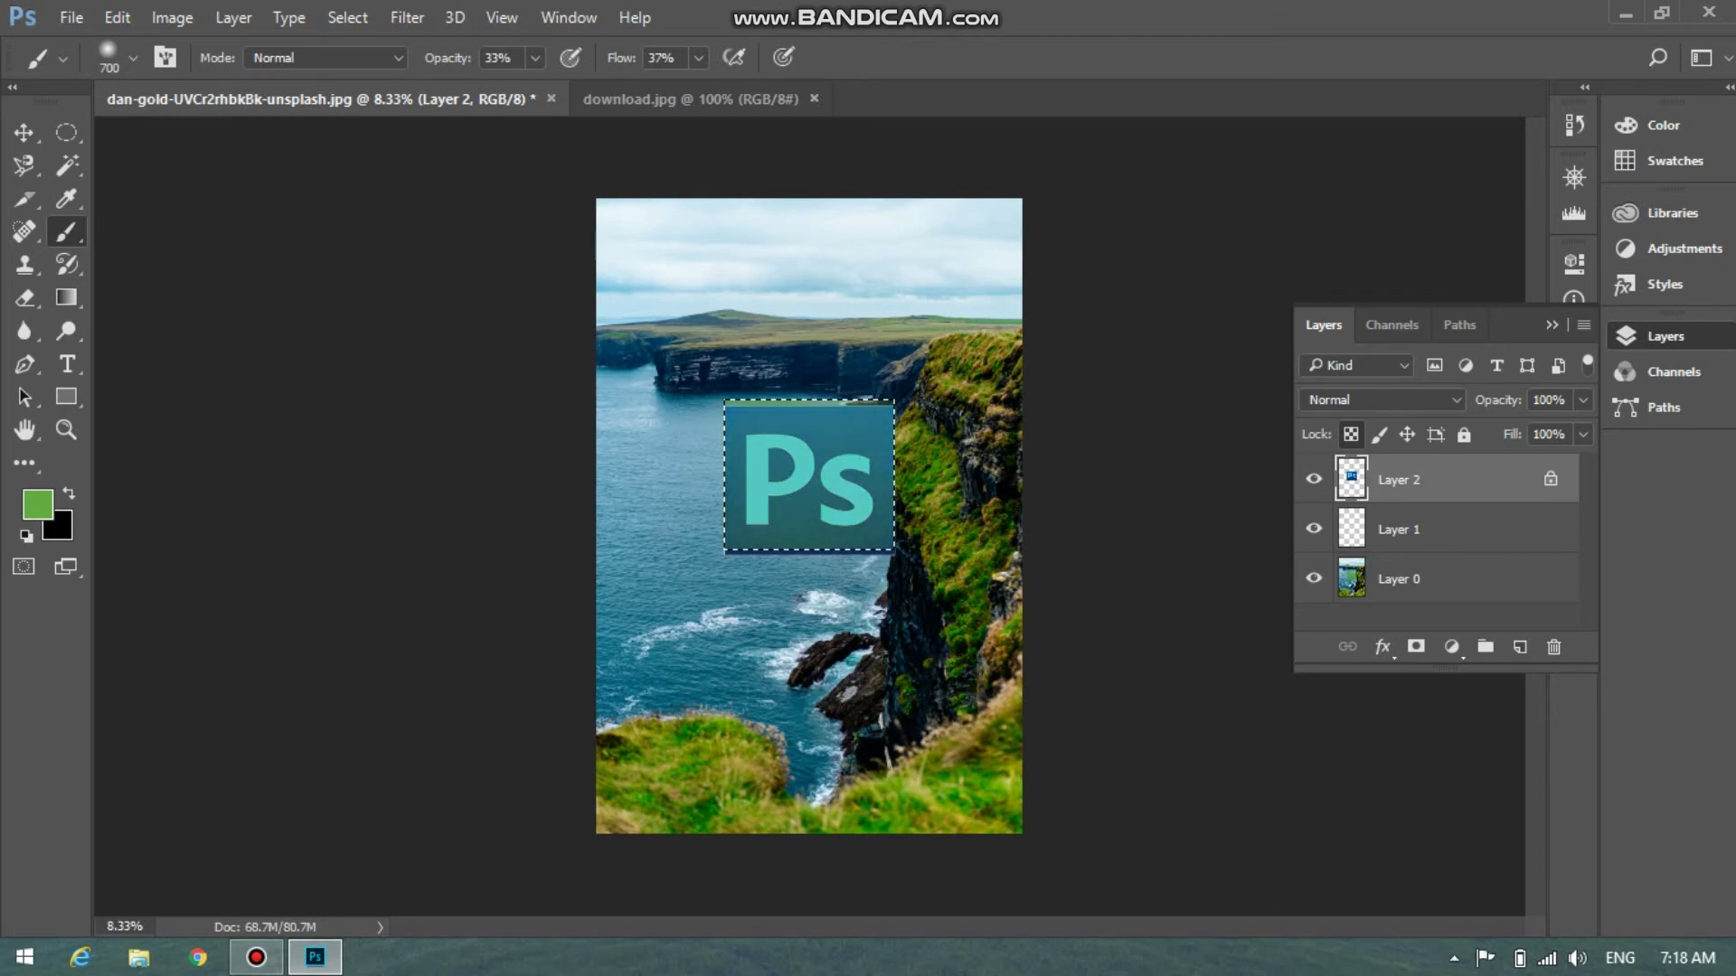
drag(836, 443, 737, 425)
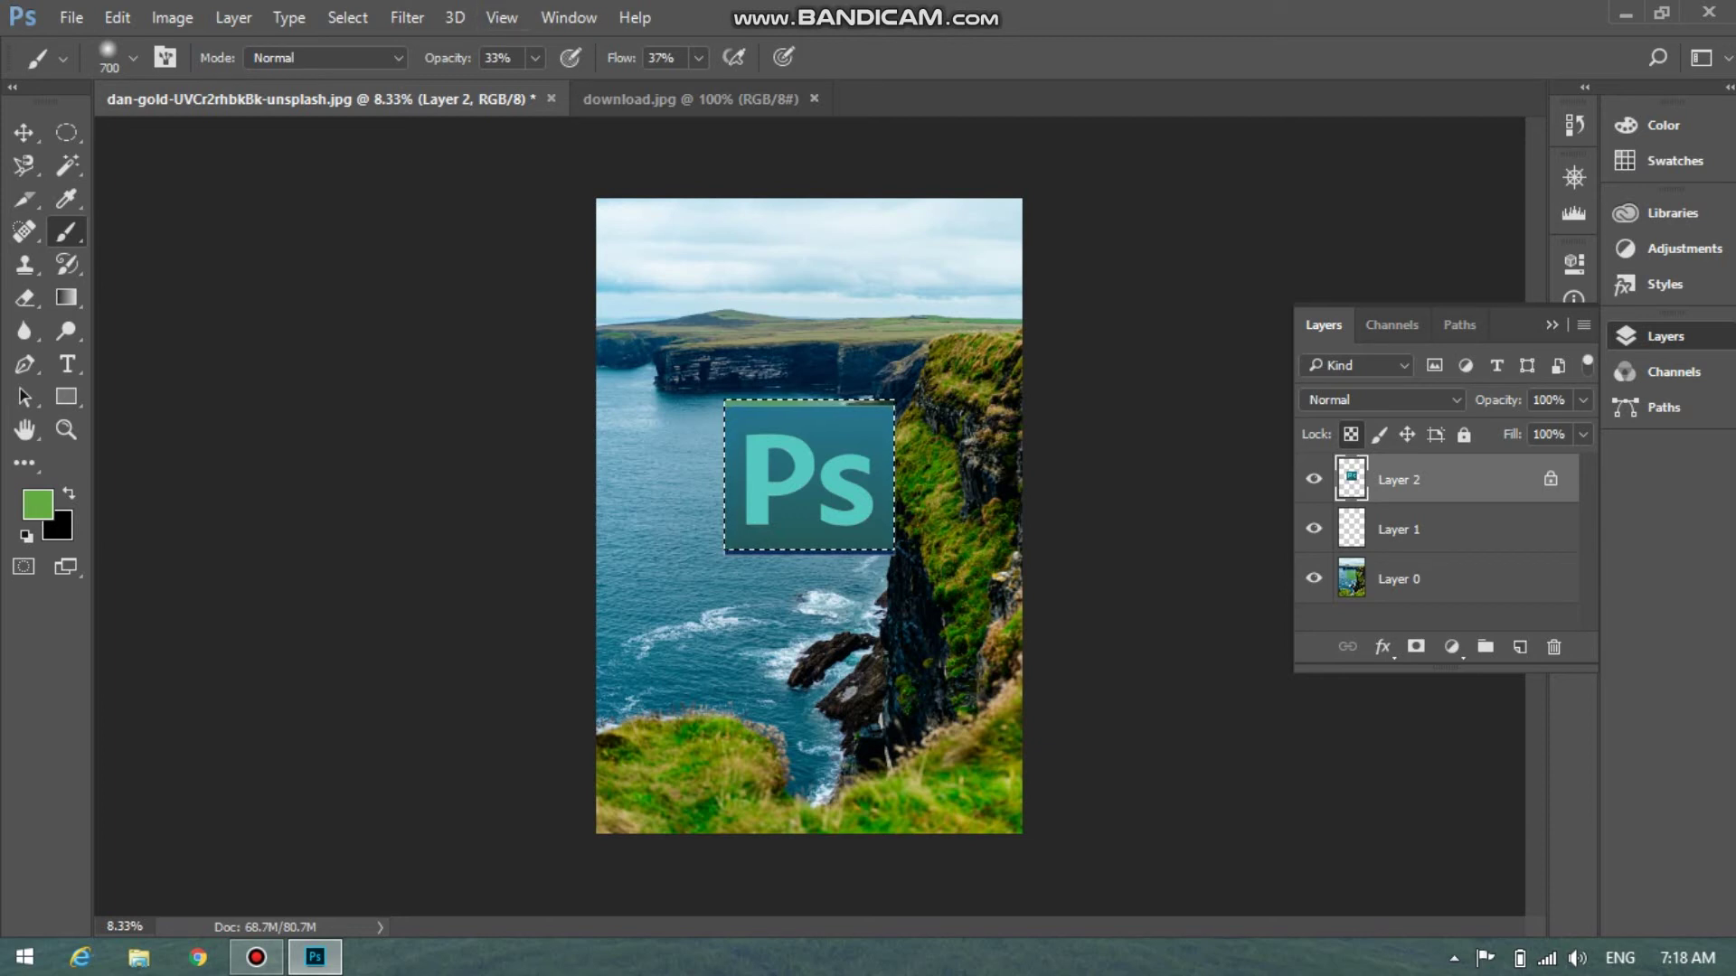
key(shift+9)
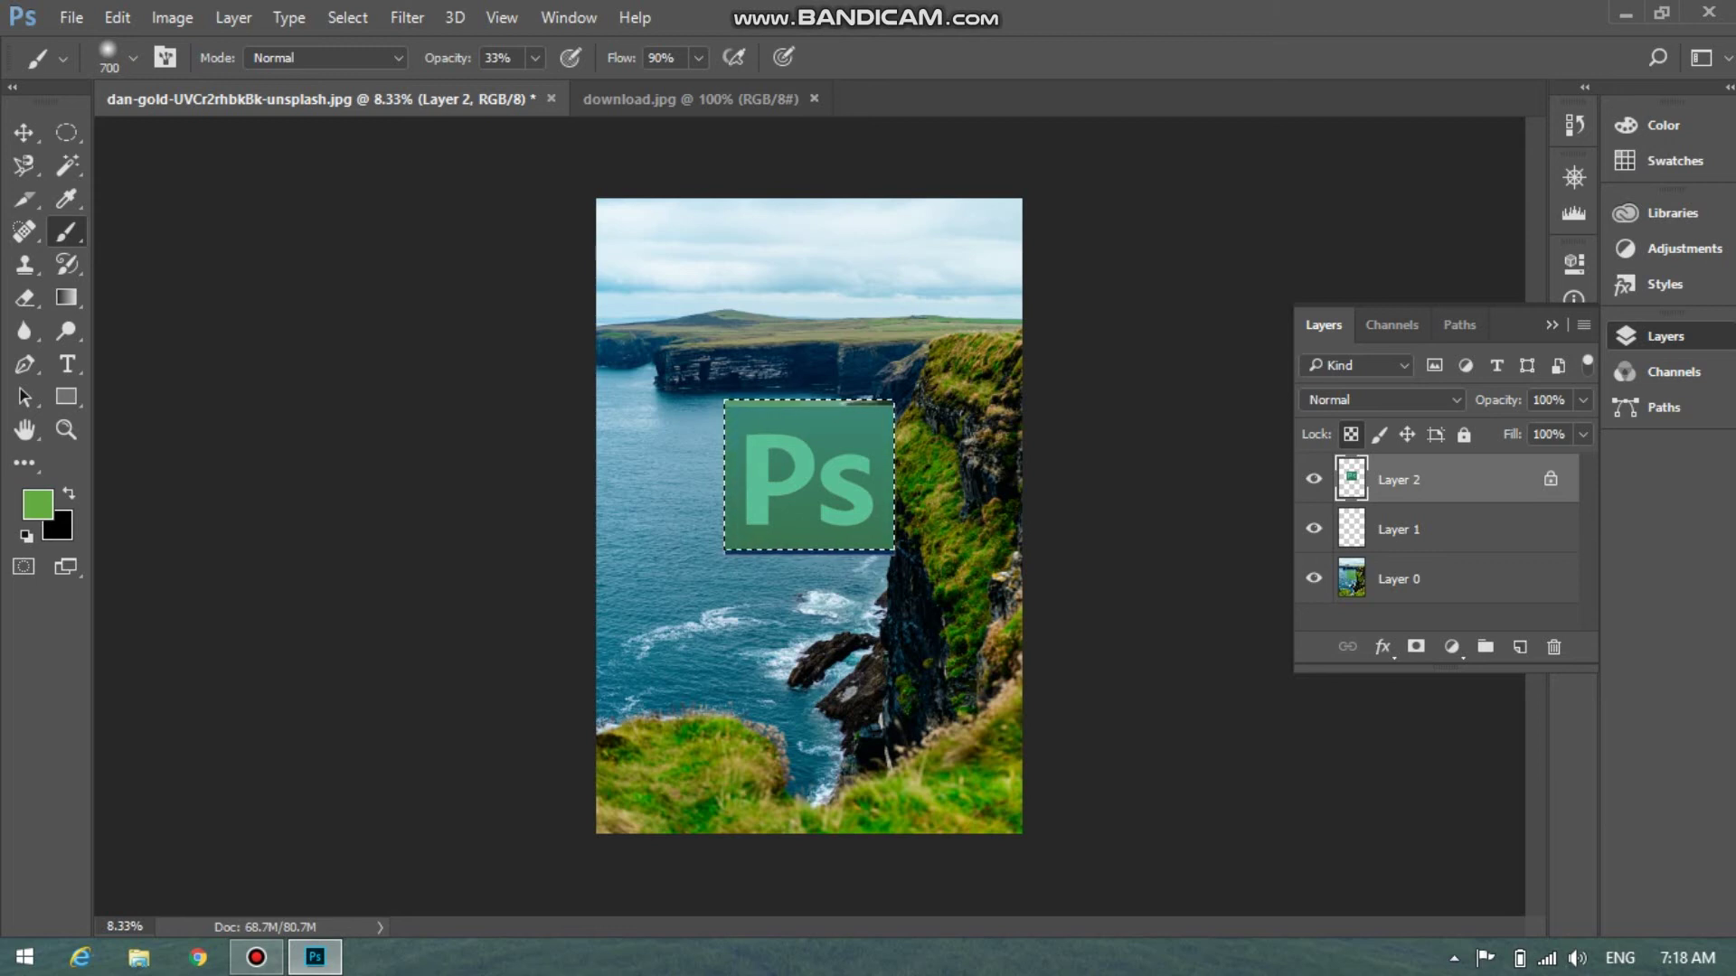
key(ctrl+BackSpace)
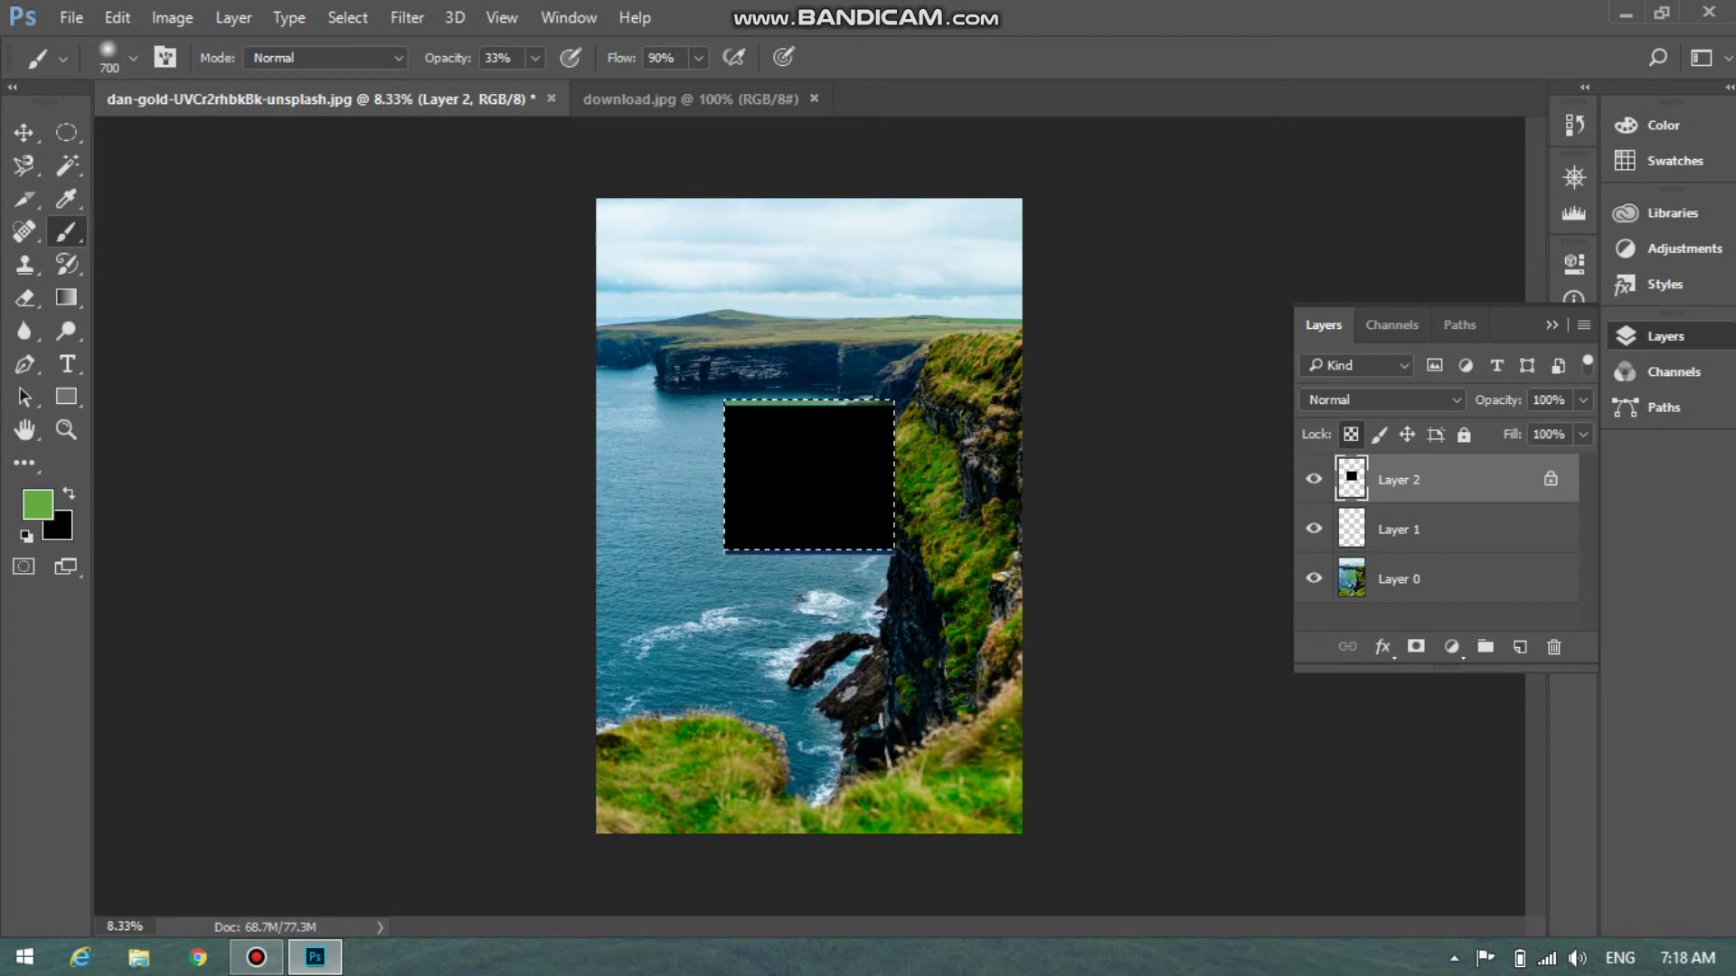
Fill the logo square with the green foreground, undo to compare, then redo to restore the tinted logo
key(alt)
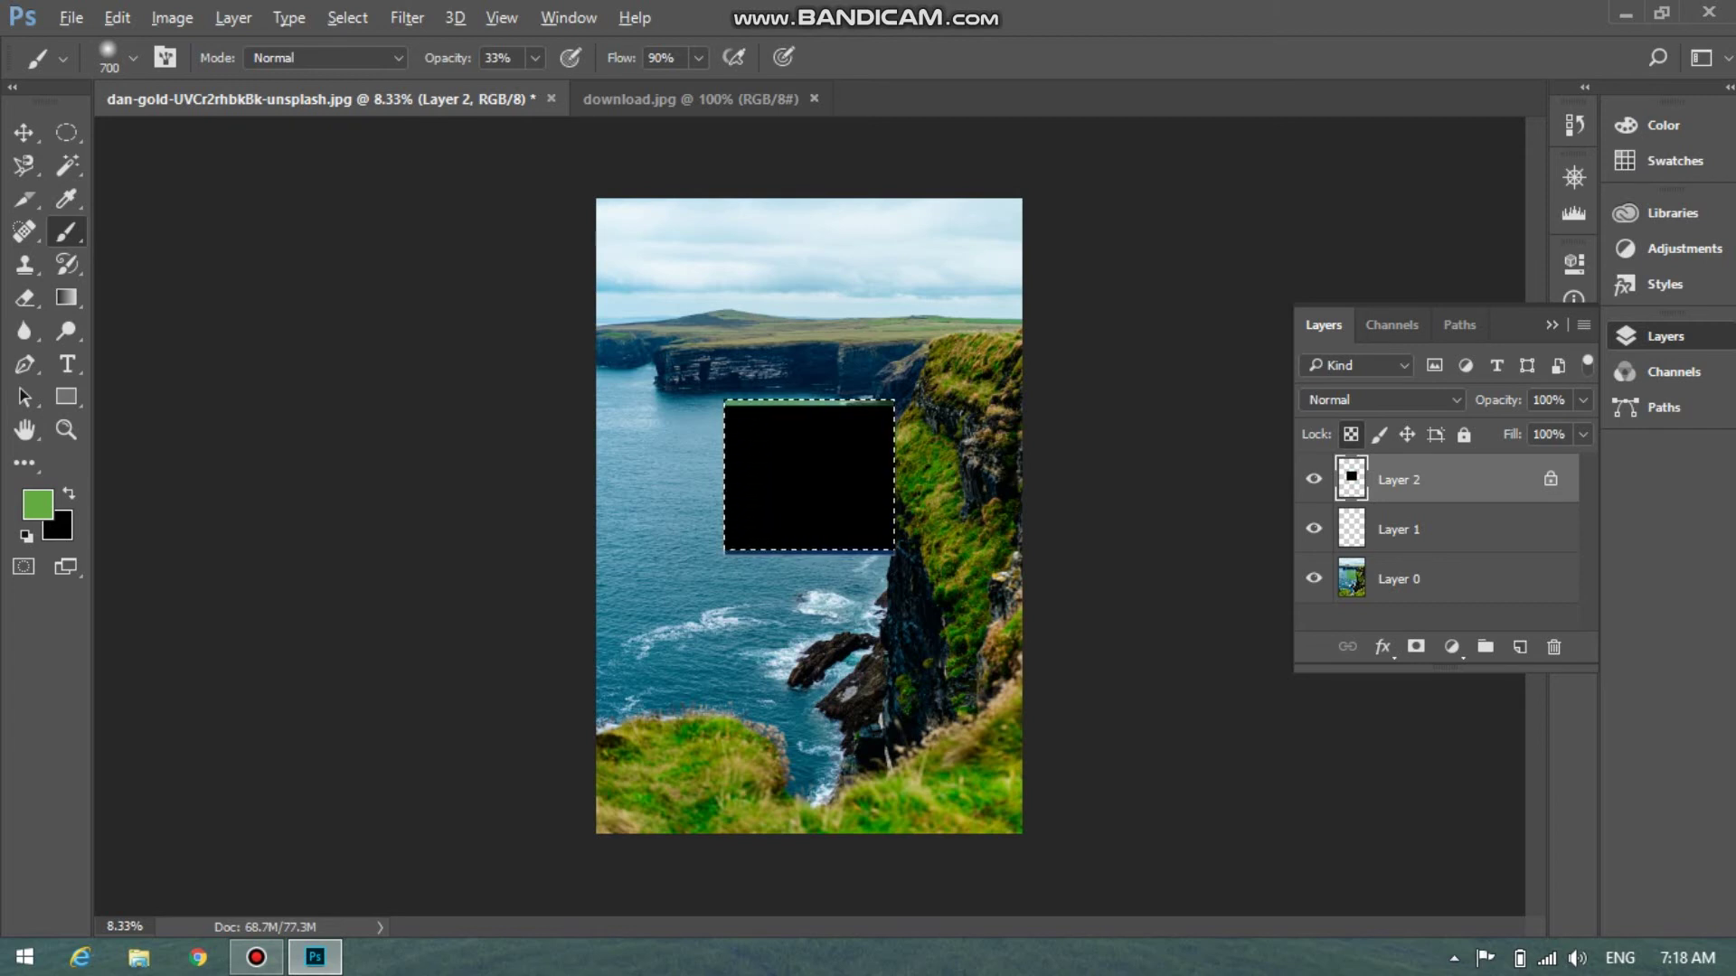
key(Escape)
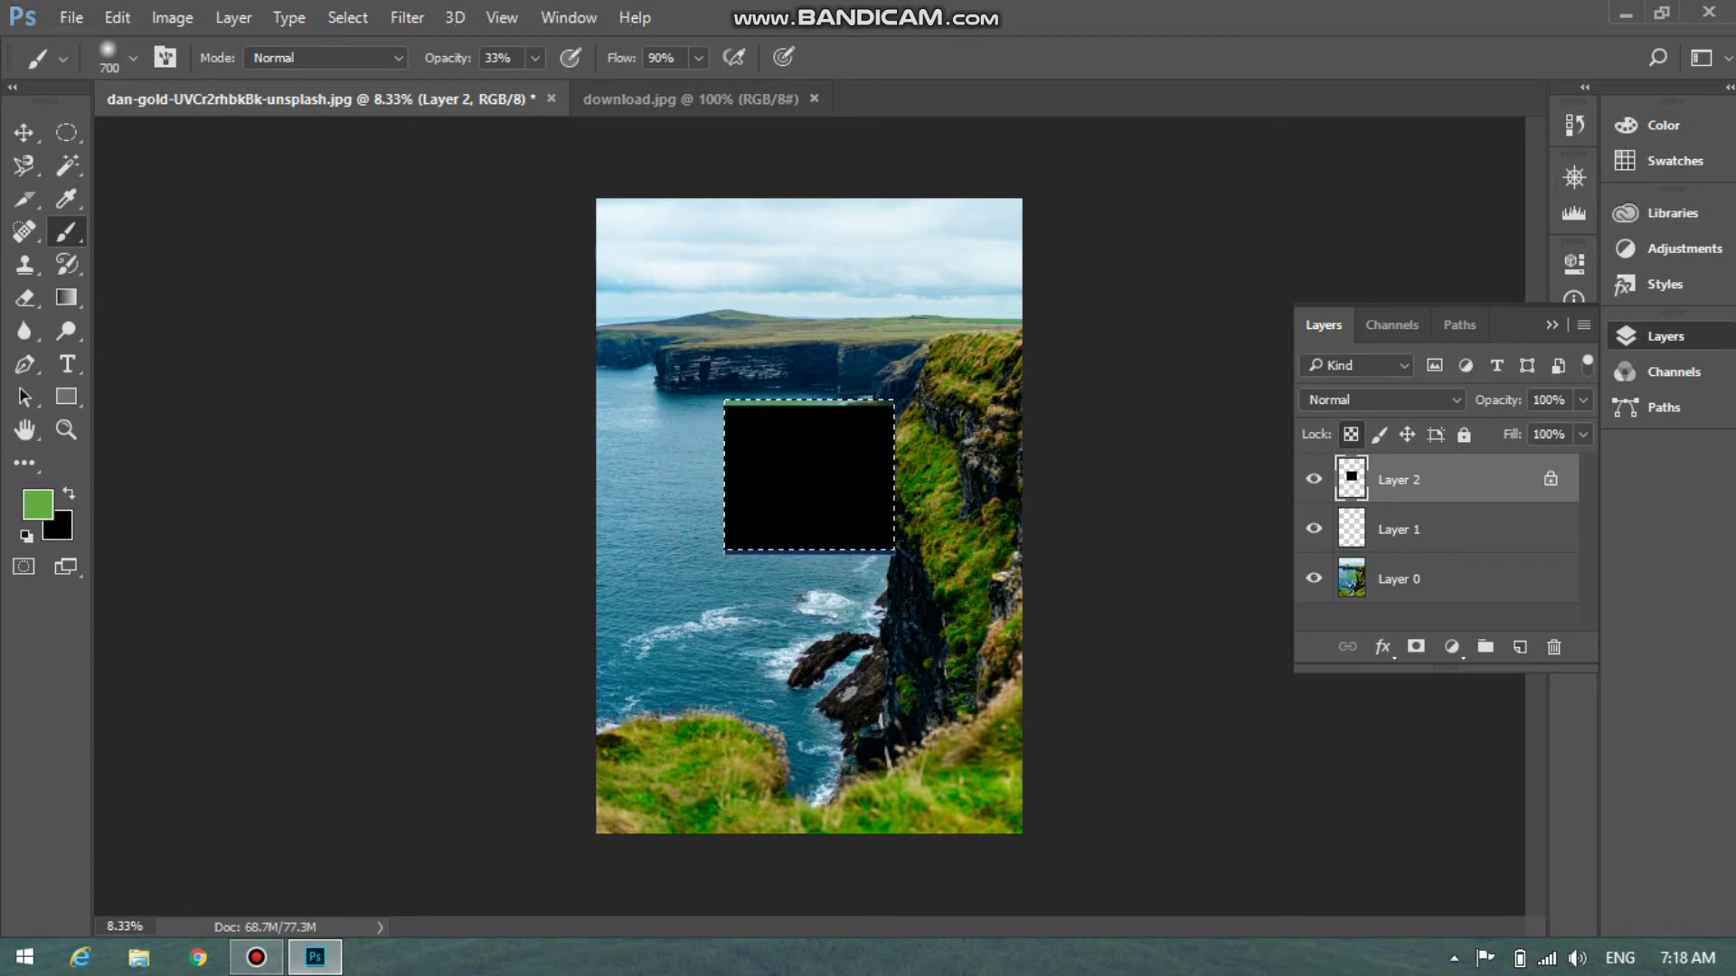
key(alt+BackSpace)
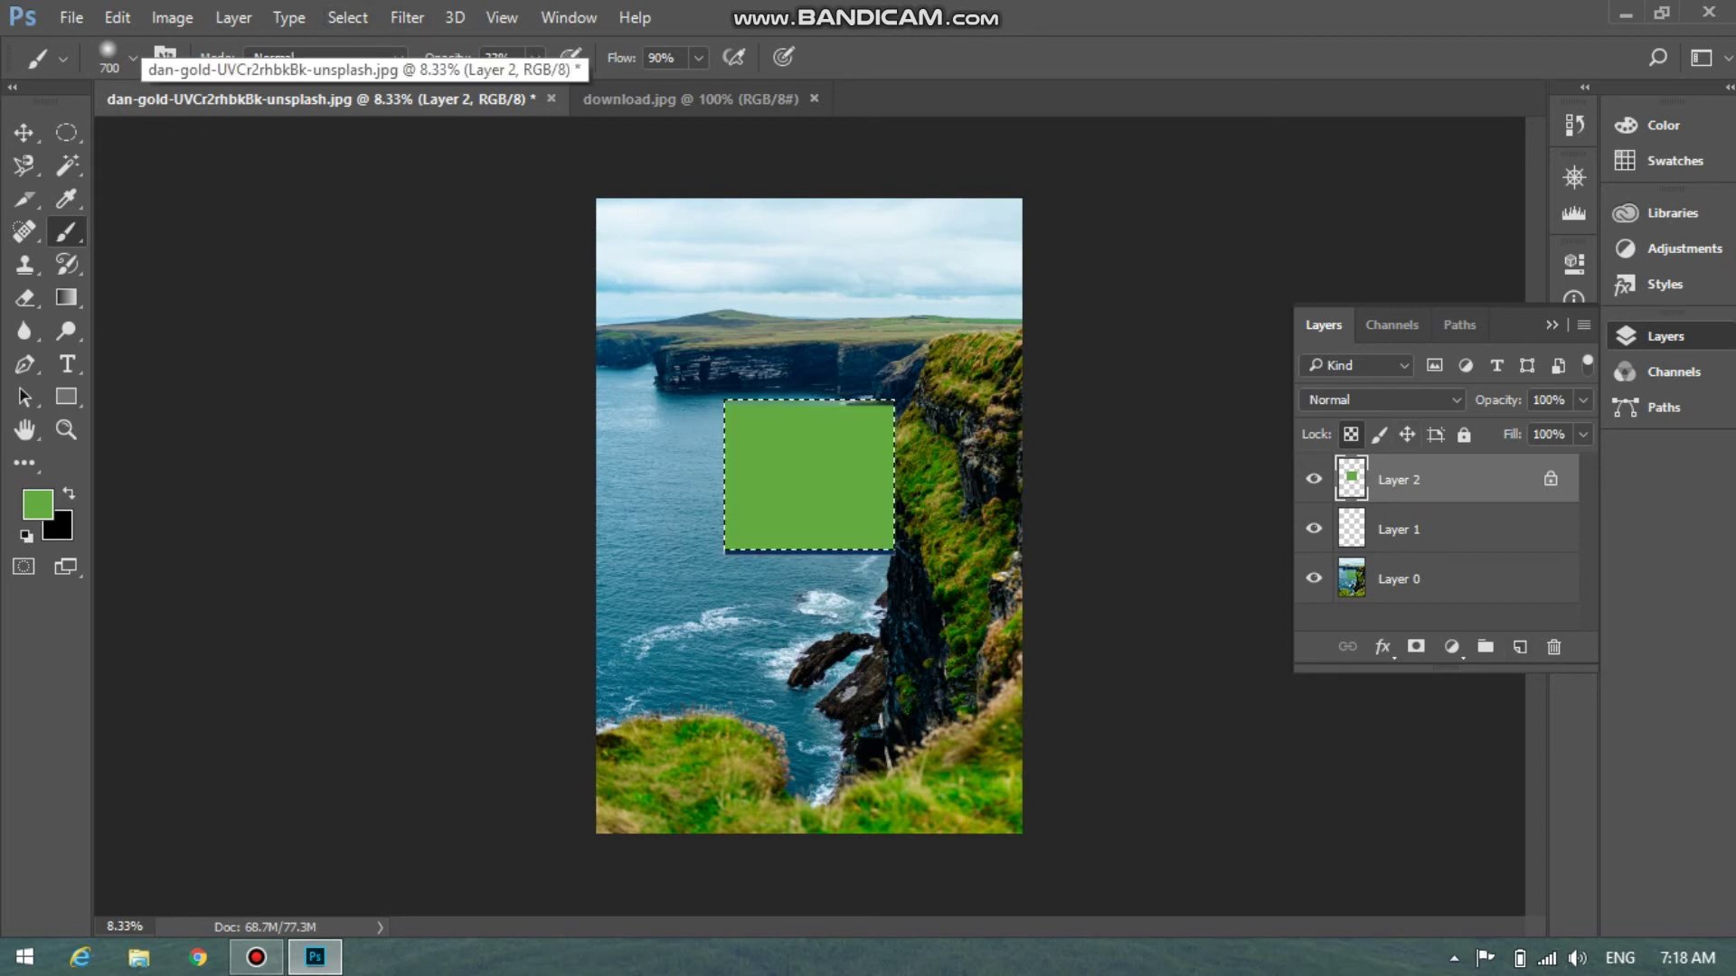
key(ctrl+z)
key(ctrl+z)
key(ctrl+z)
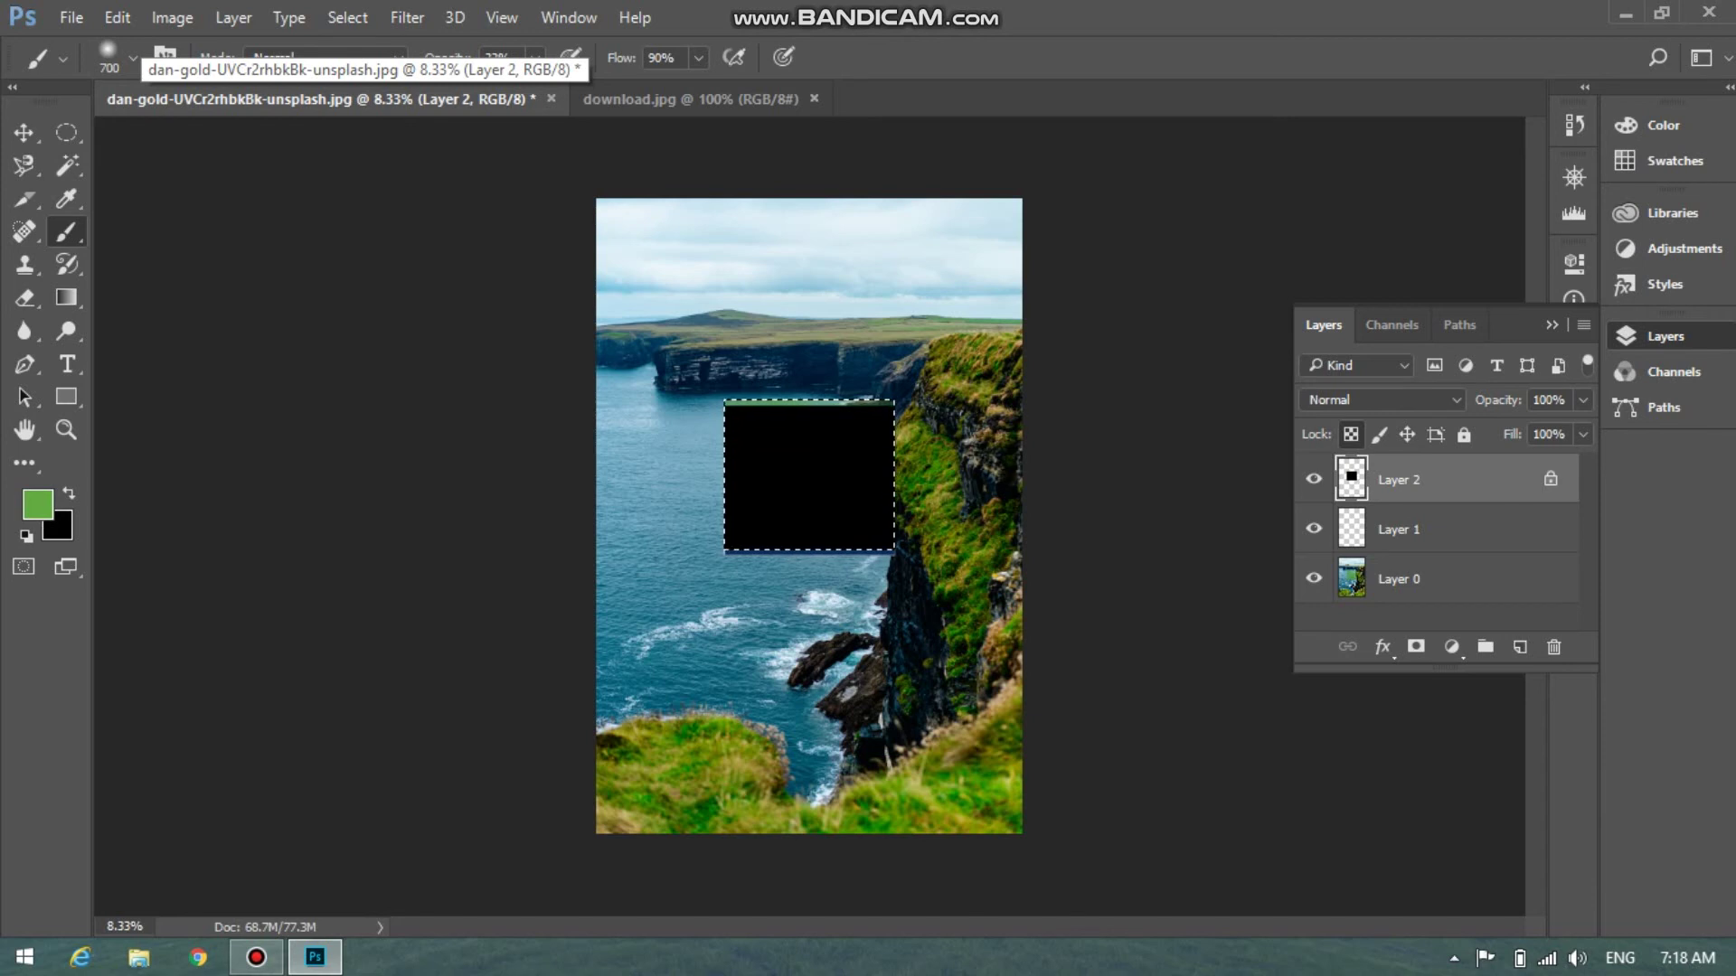
key(ctrl+z)
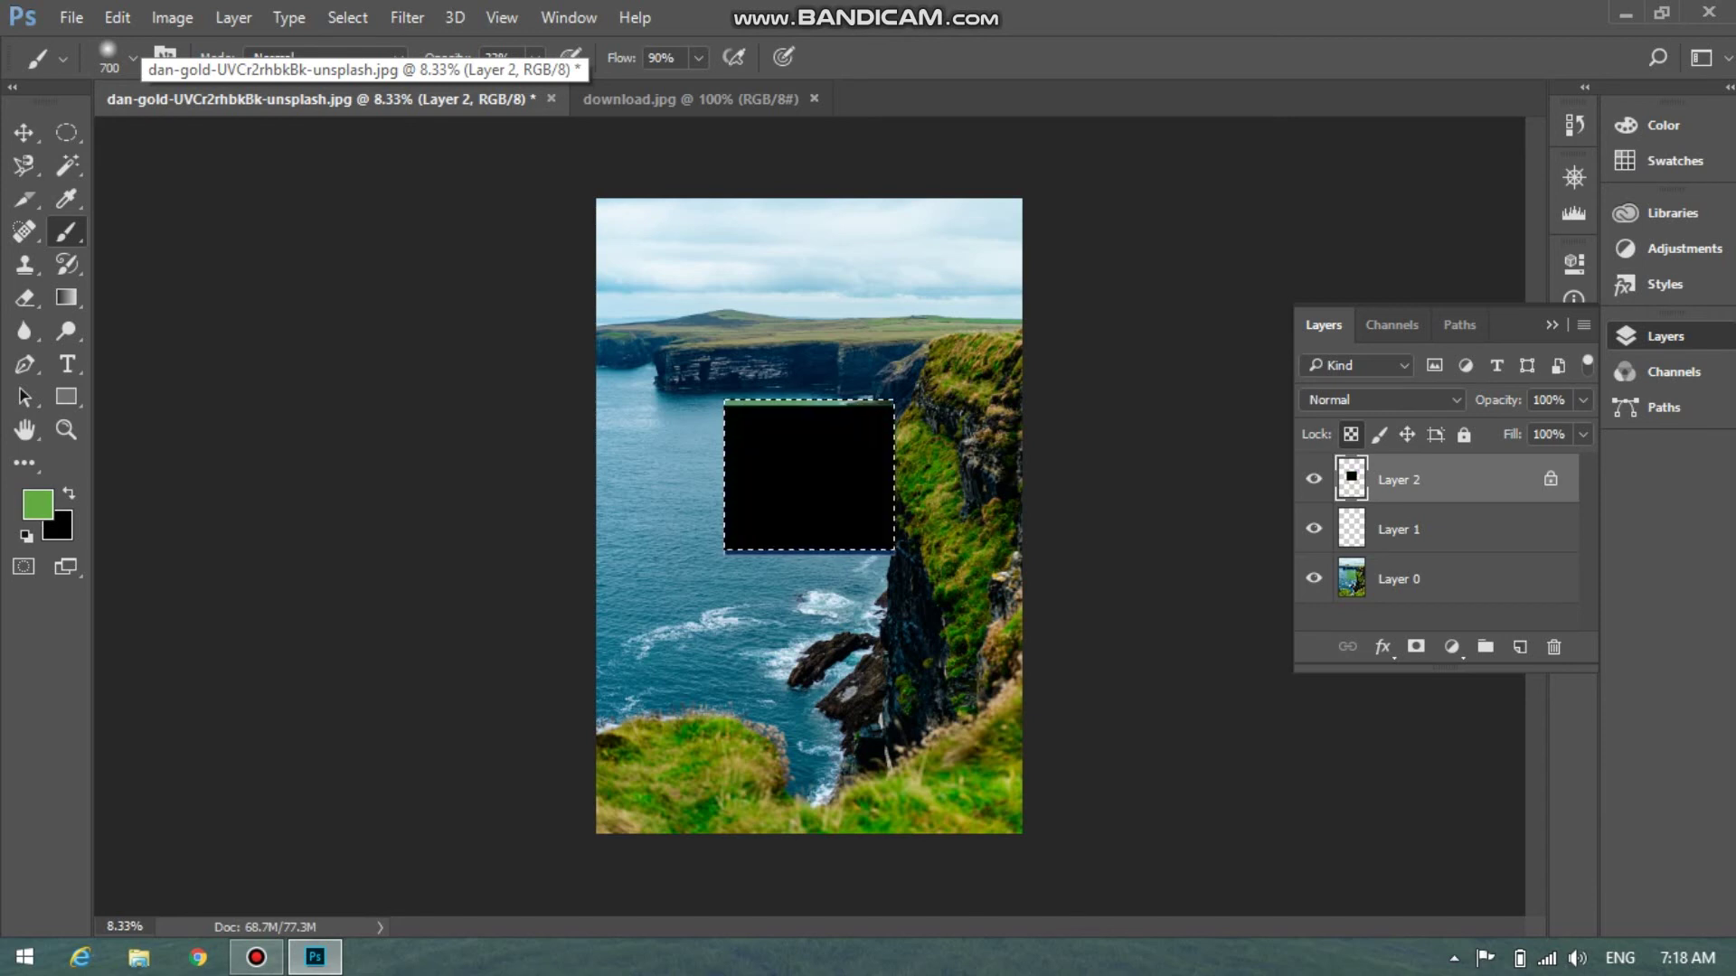
key(ctrl+shift+z)
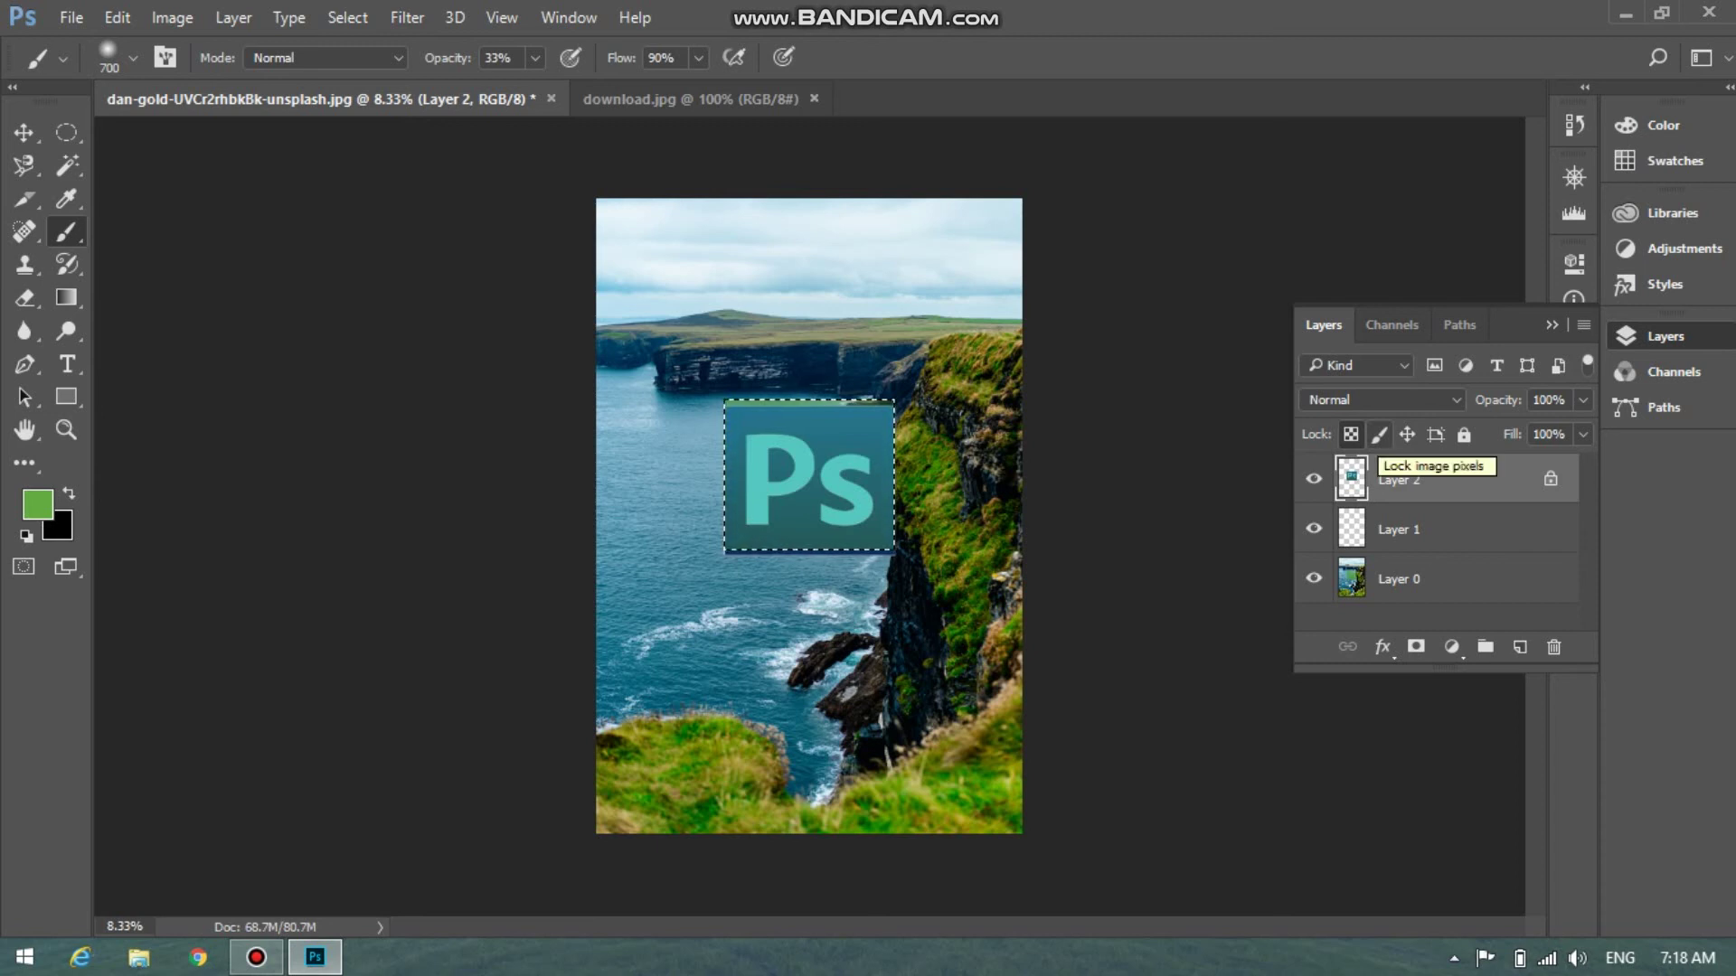
Lock Layer 2's image pixels, dismiss the locked-layer alert, and nudge the Layer 0 cliff photo slightly left
click(1379, 435)
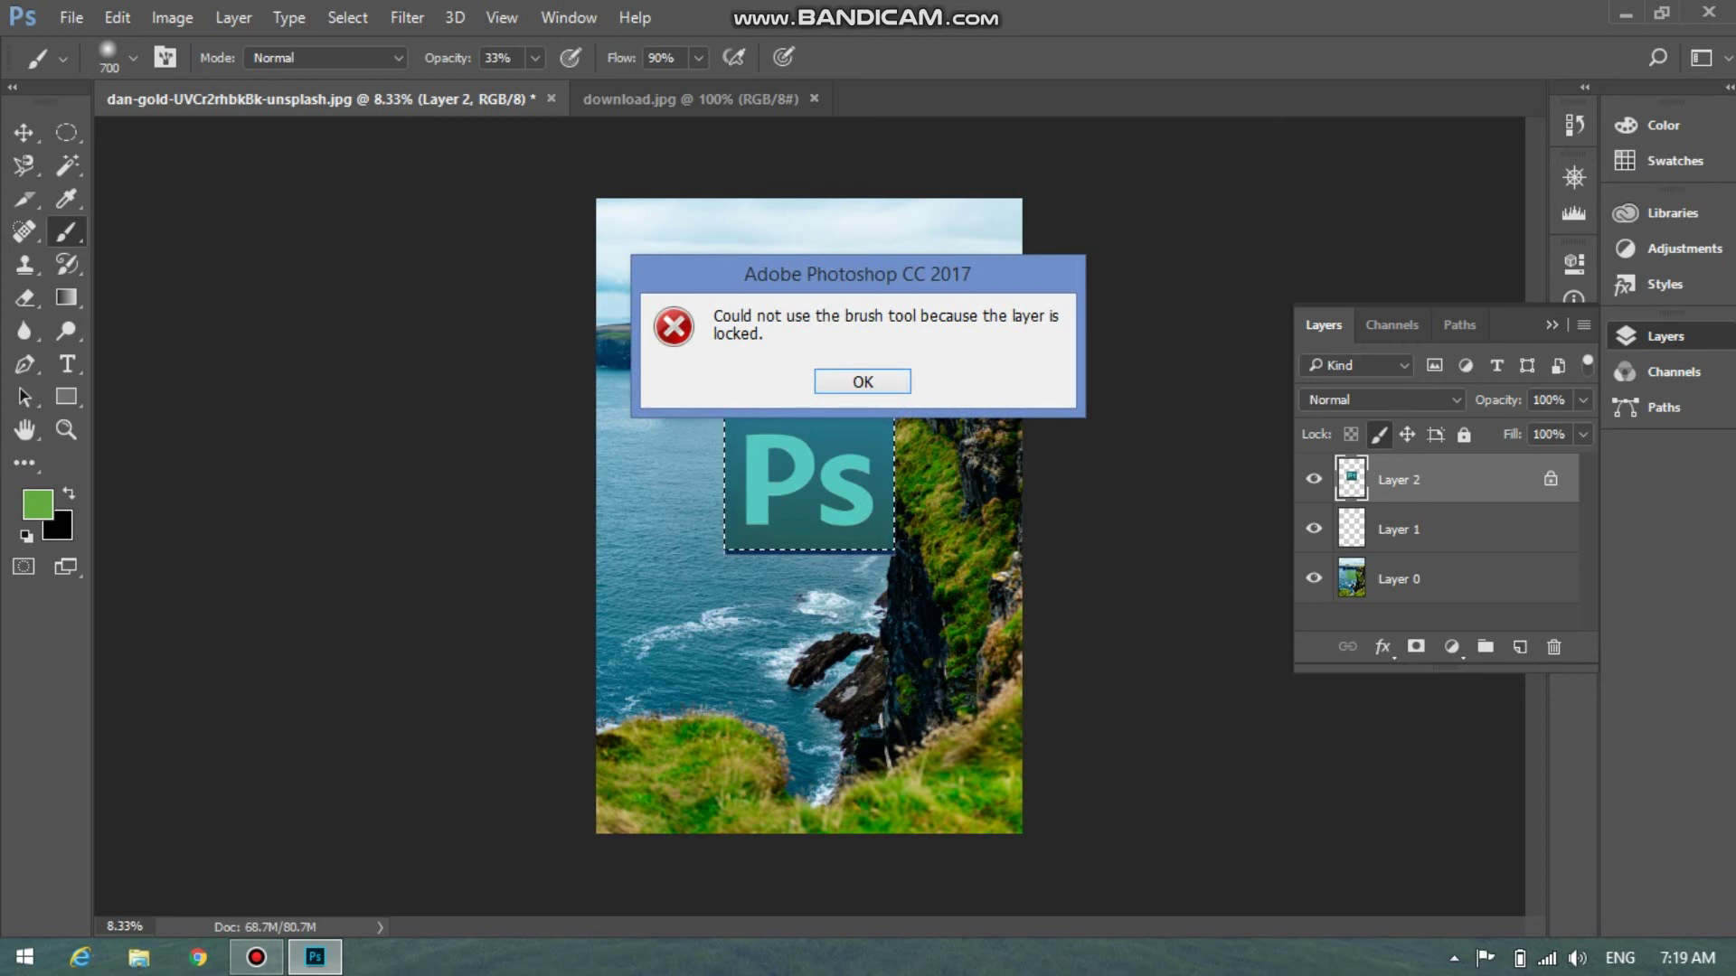
key(Return)
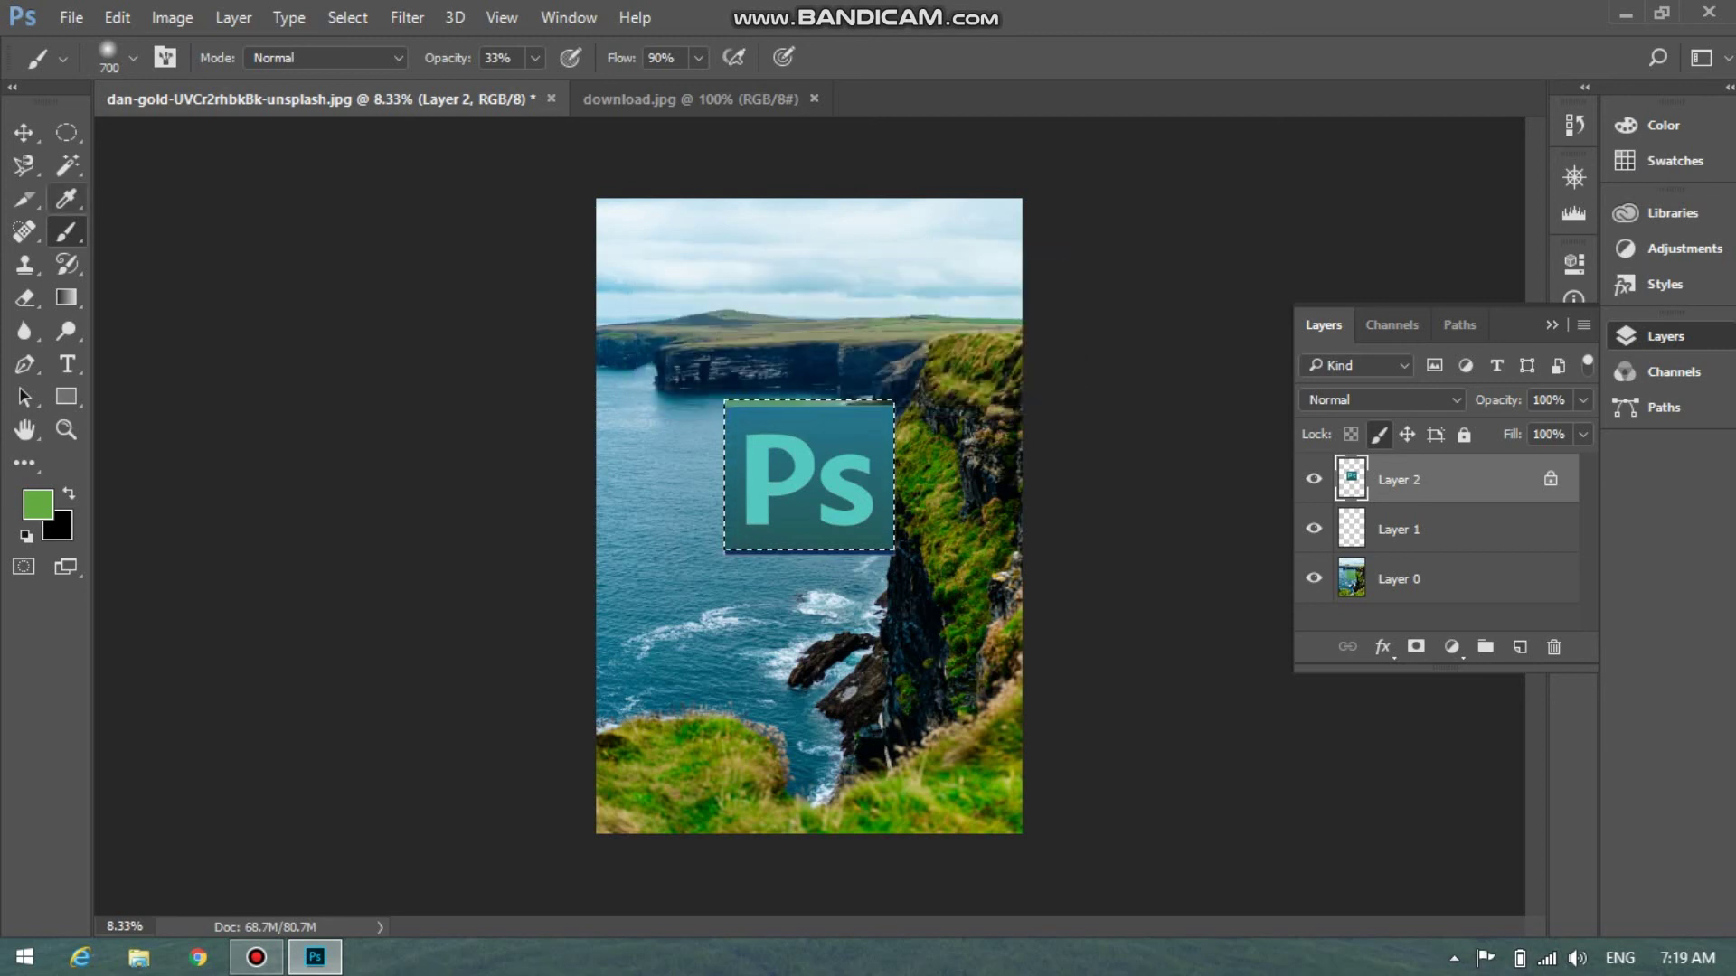
key(i)
key(v)
mouse_move(810, 472)
mouse_down()
mouse_move(756, 492)
mouse_move(932, 488)
mouse_move(799, 492)
mouse_move(797, 473)
mouse_up()
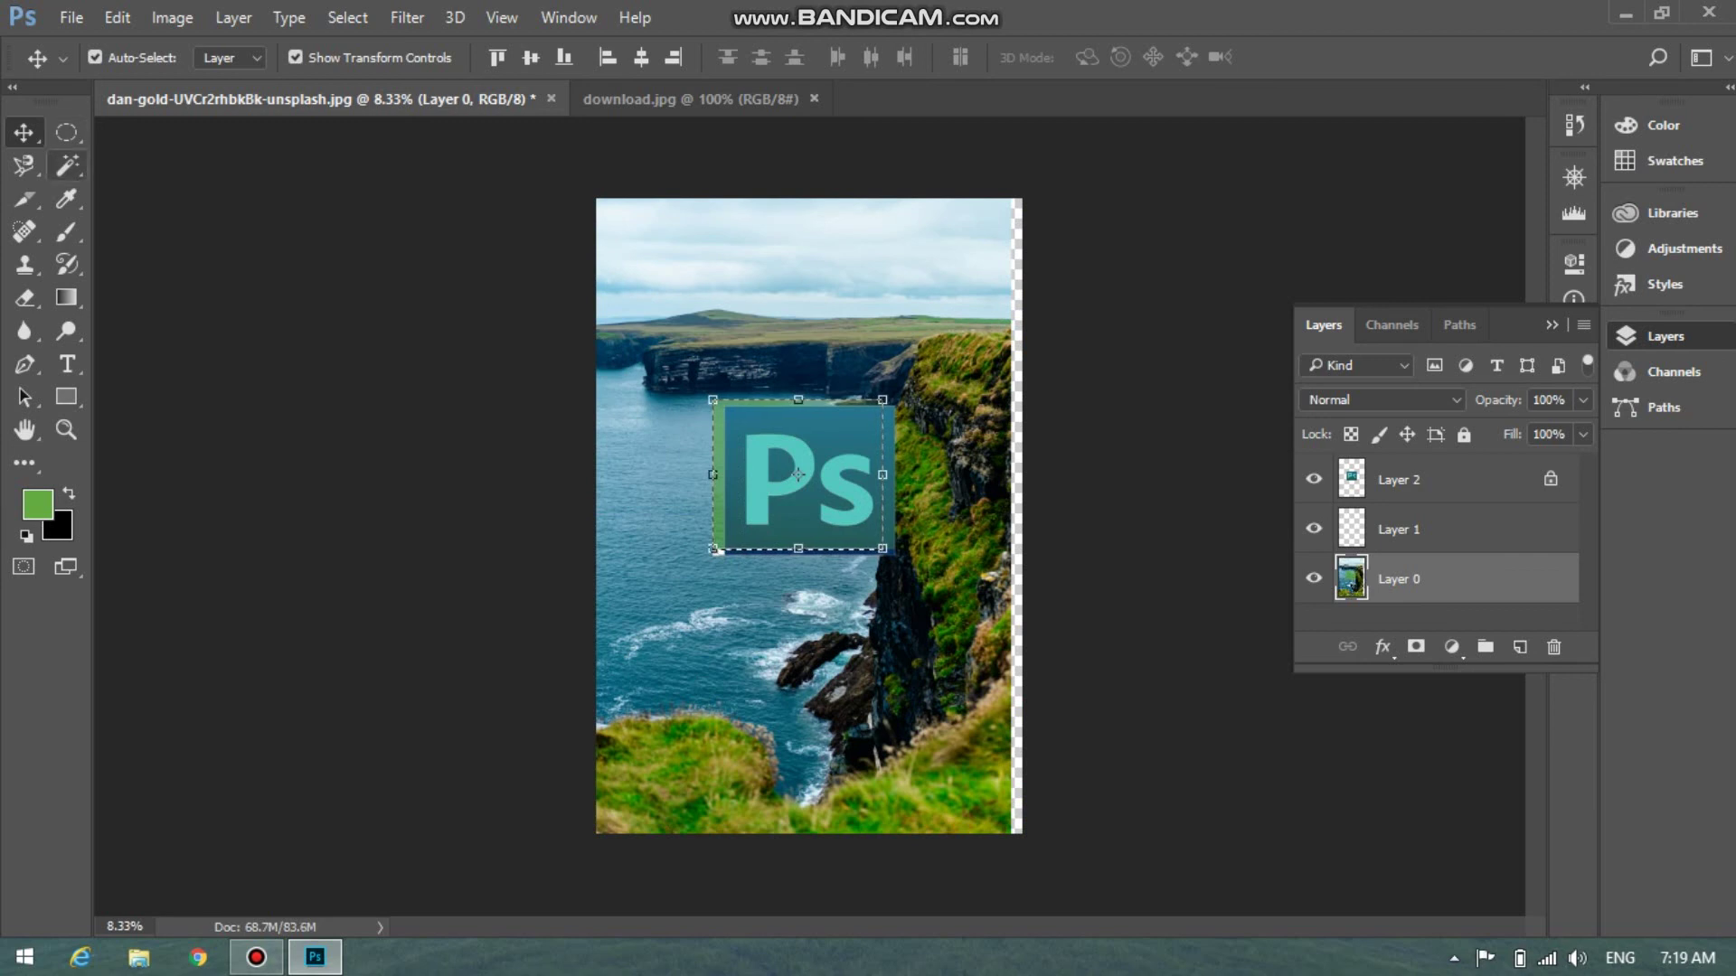
Move the Layer 0 cliff photo back right, reselect Layer 2 and the Brush, then quit without saving
click(1428, 479)
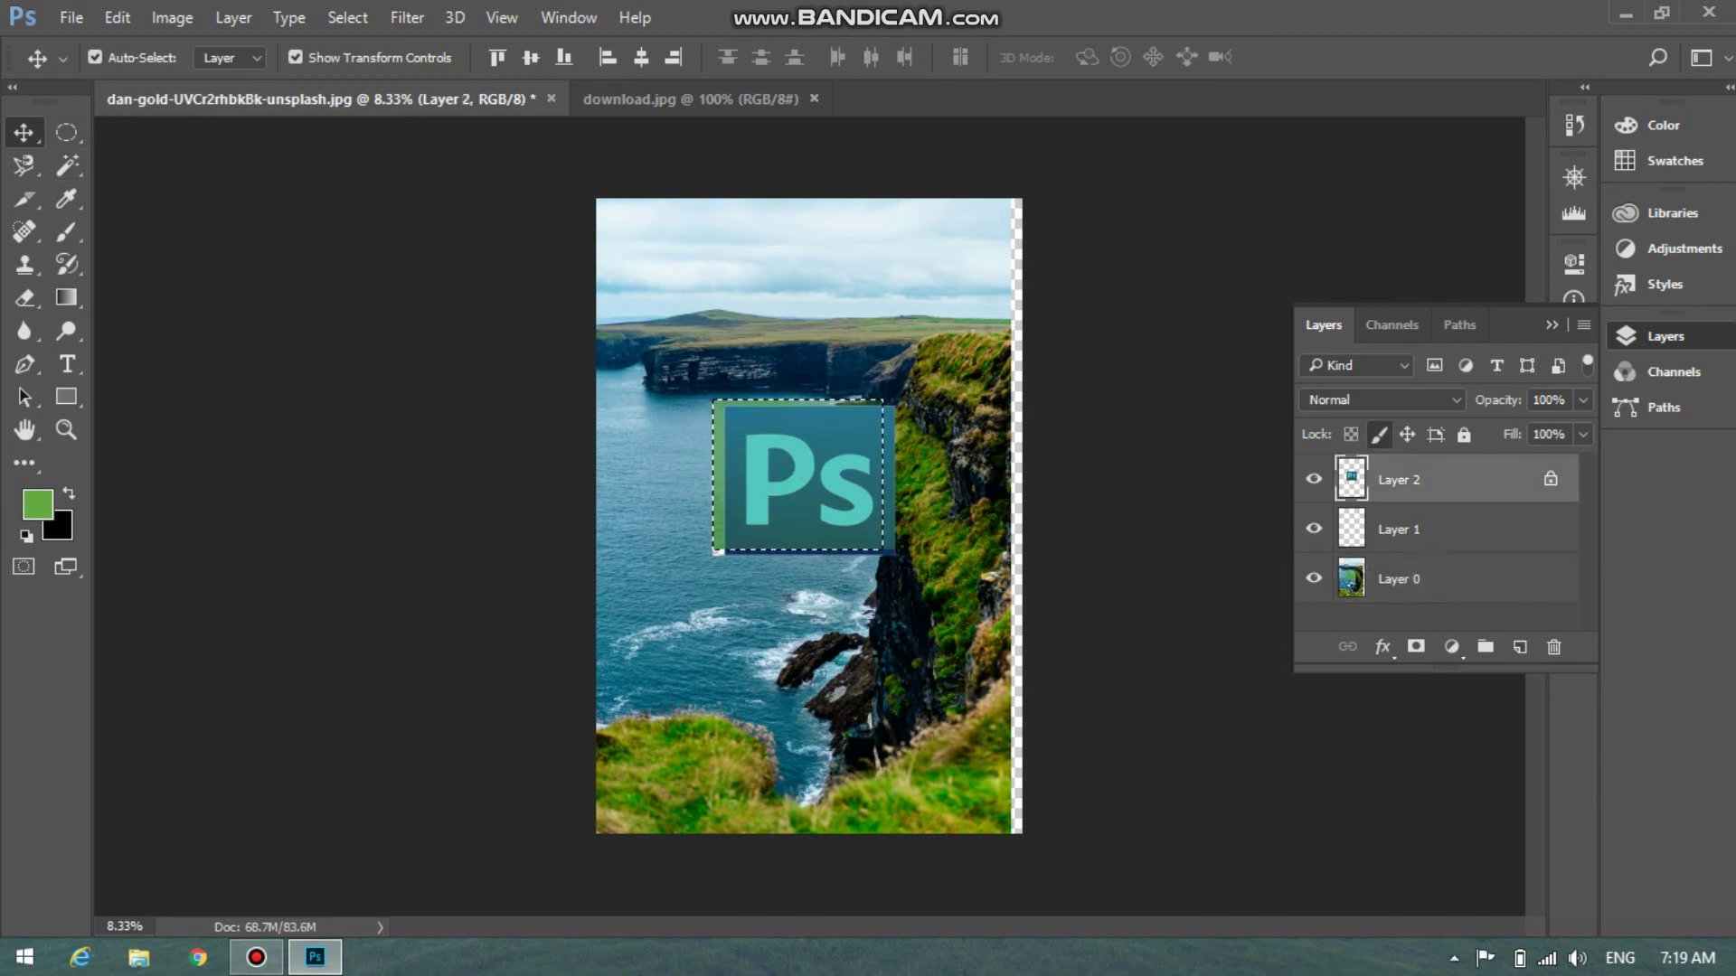
click(1428, 579)
drag(902, 348, 922, 348)
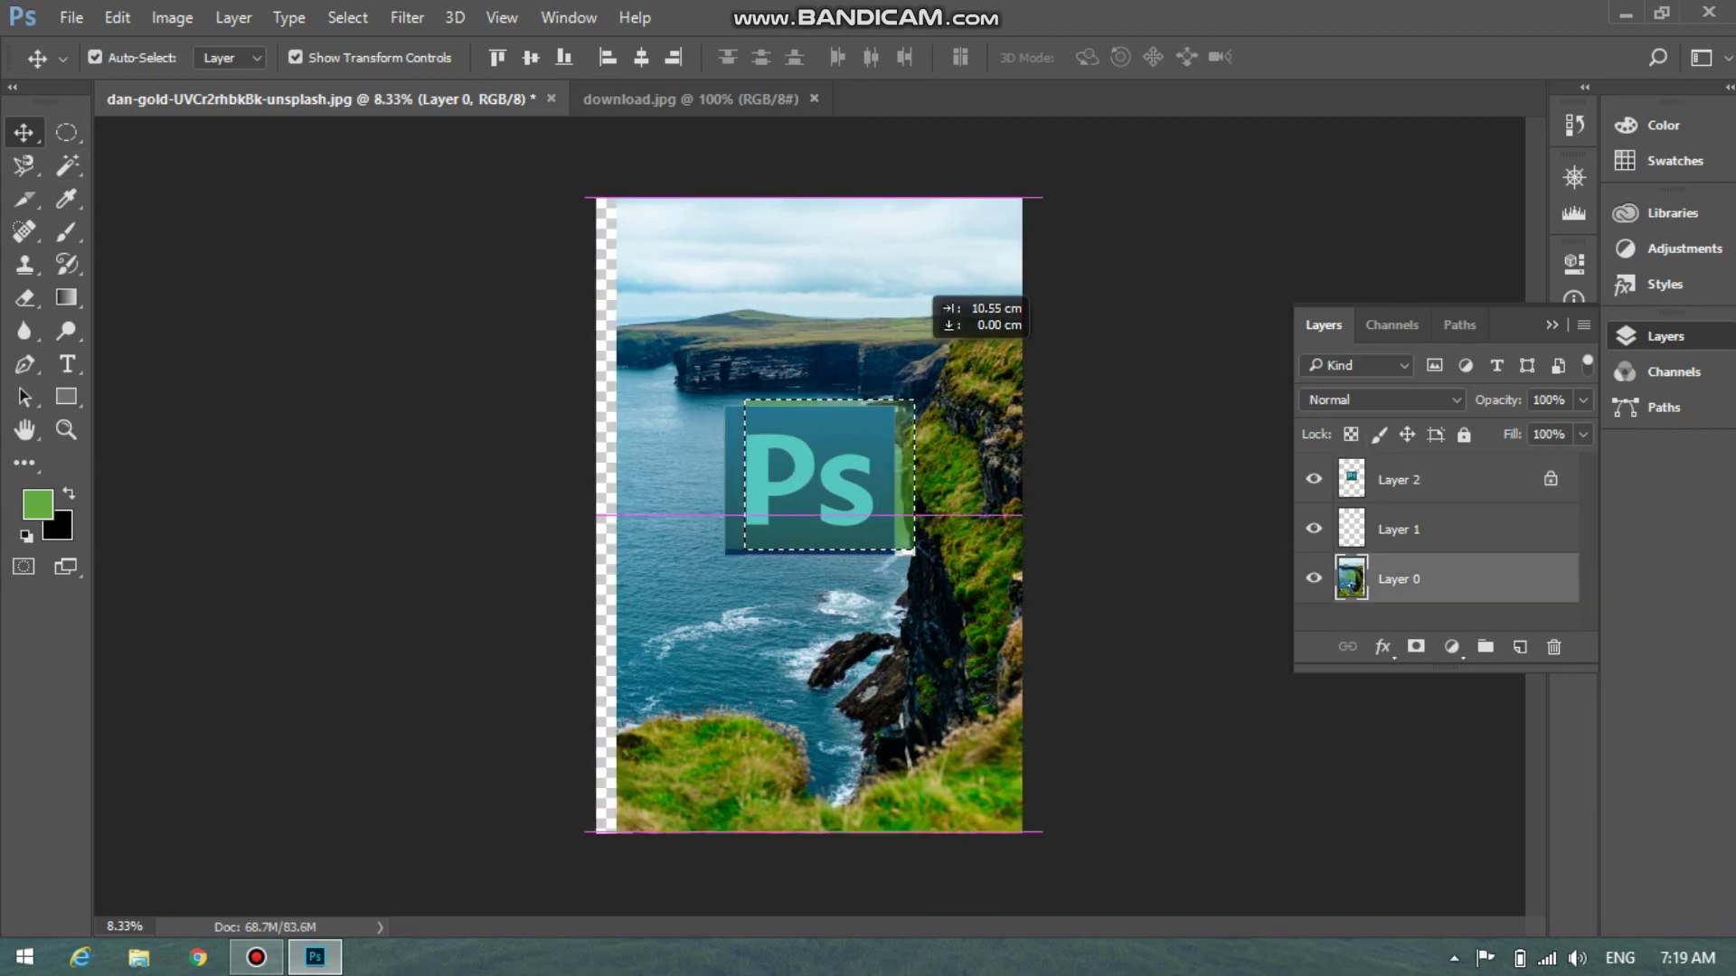
click(1429, 479)
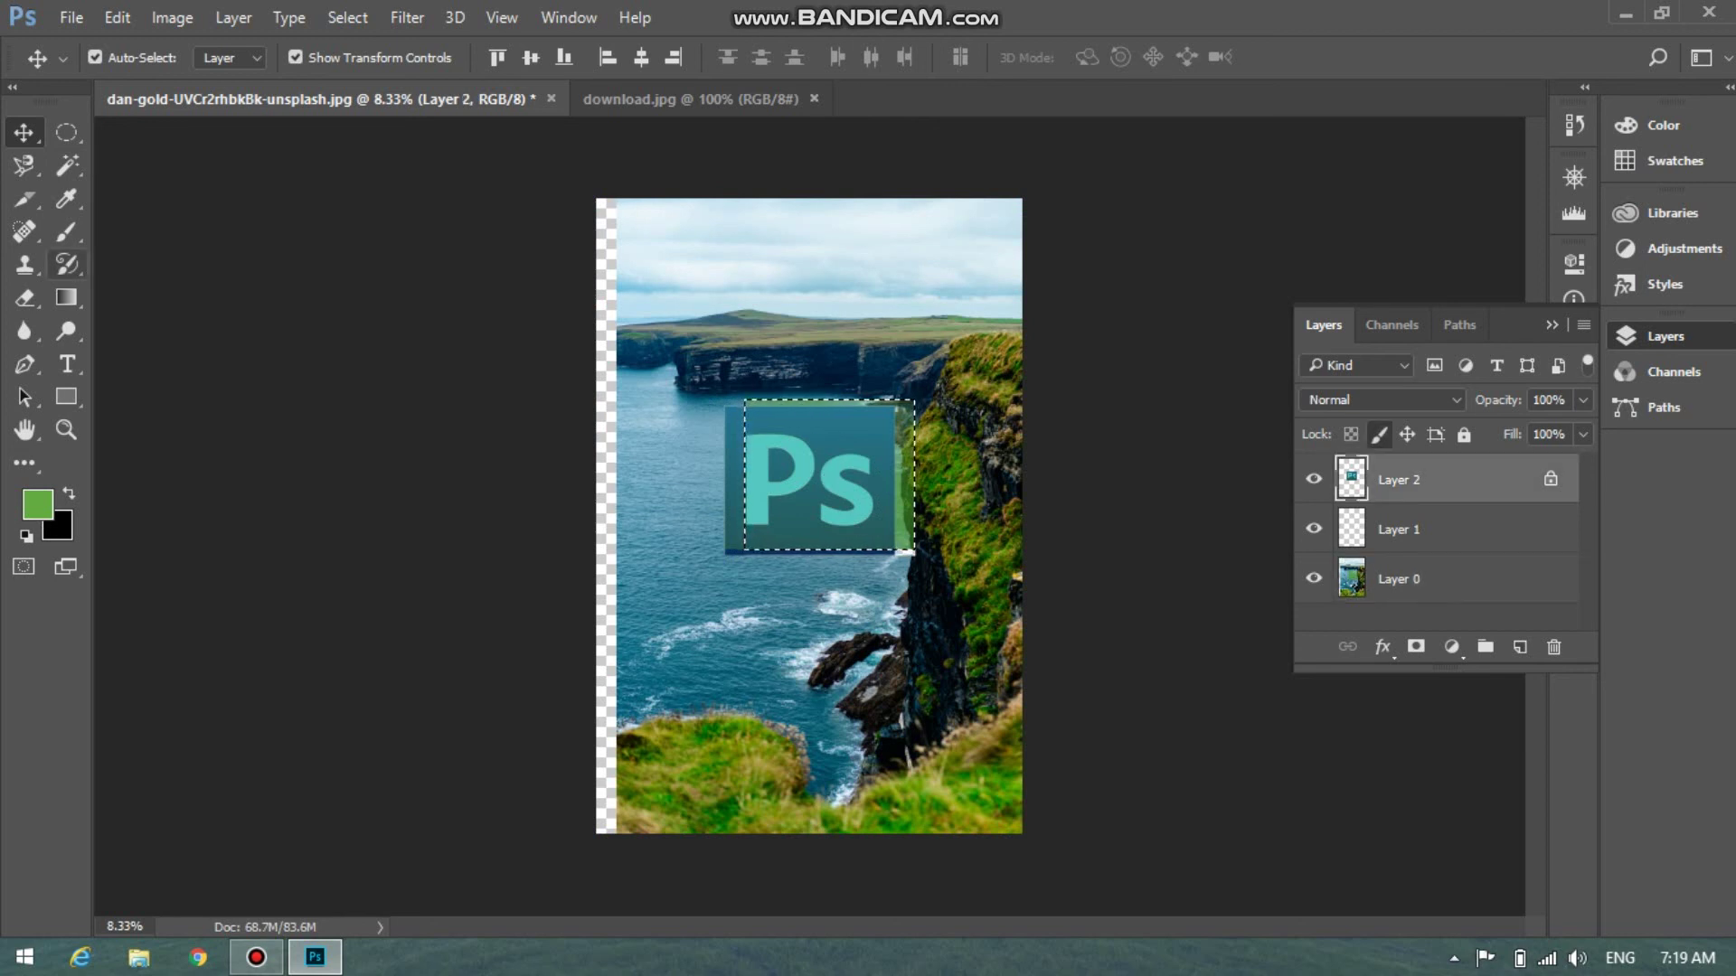
click(66, 231)
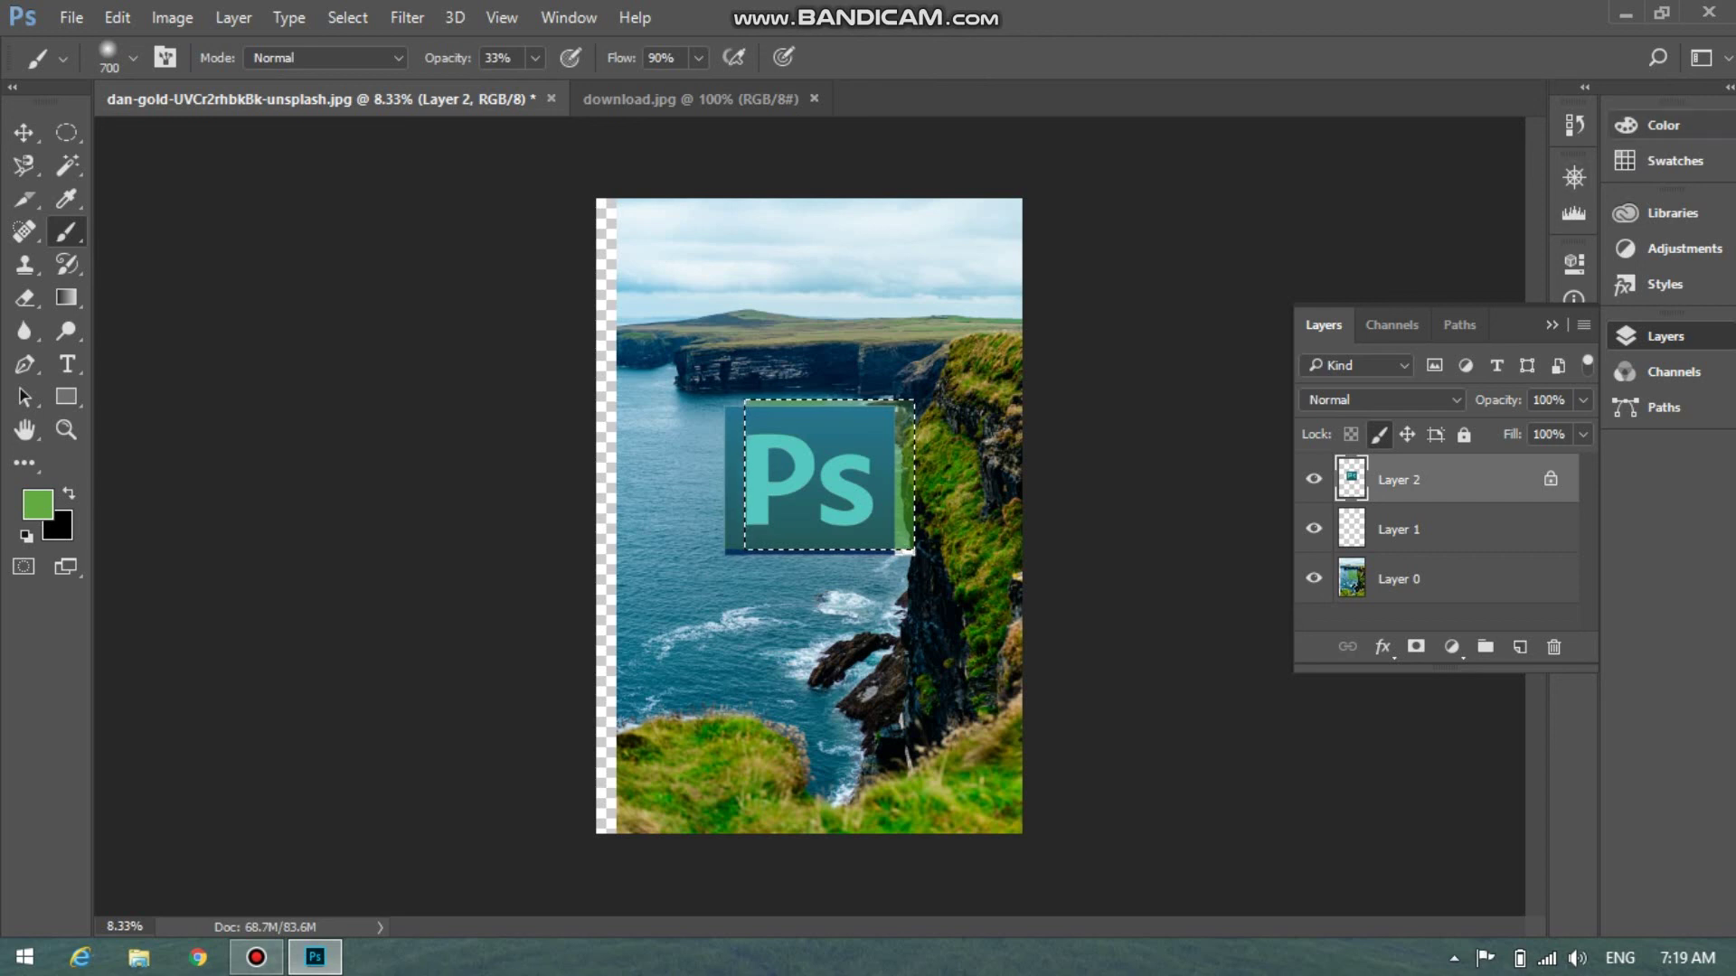
click(1709, 12)
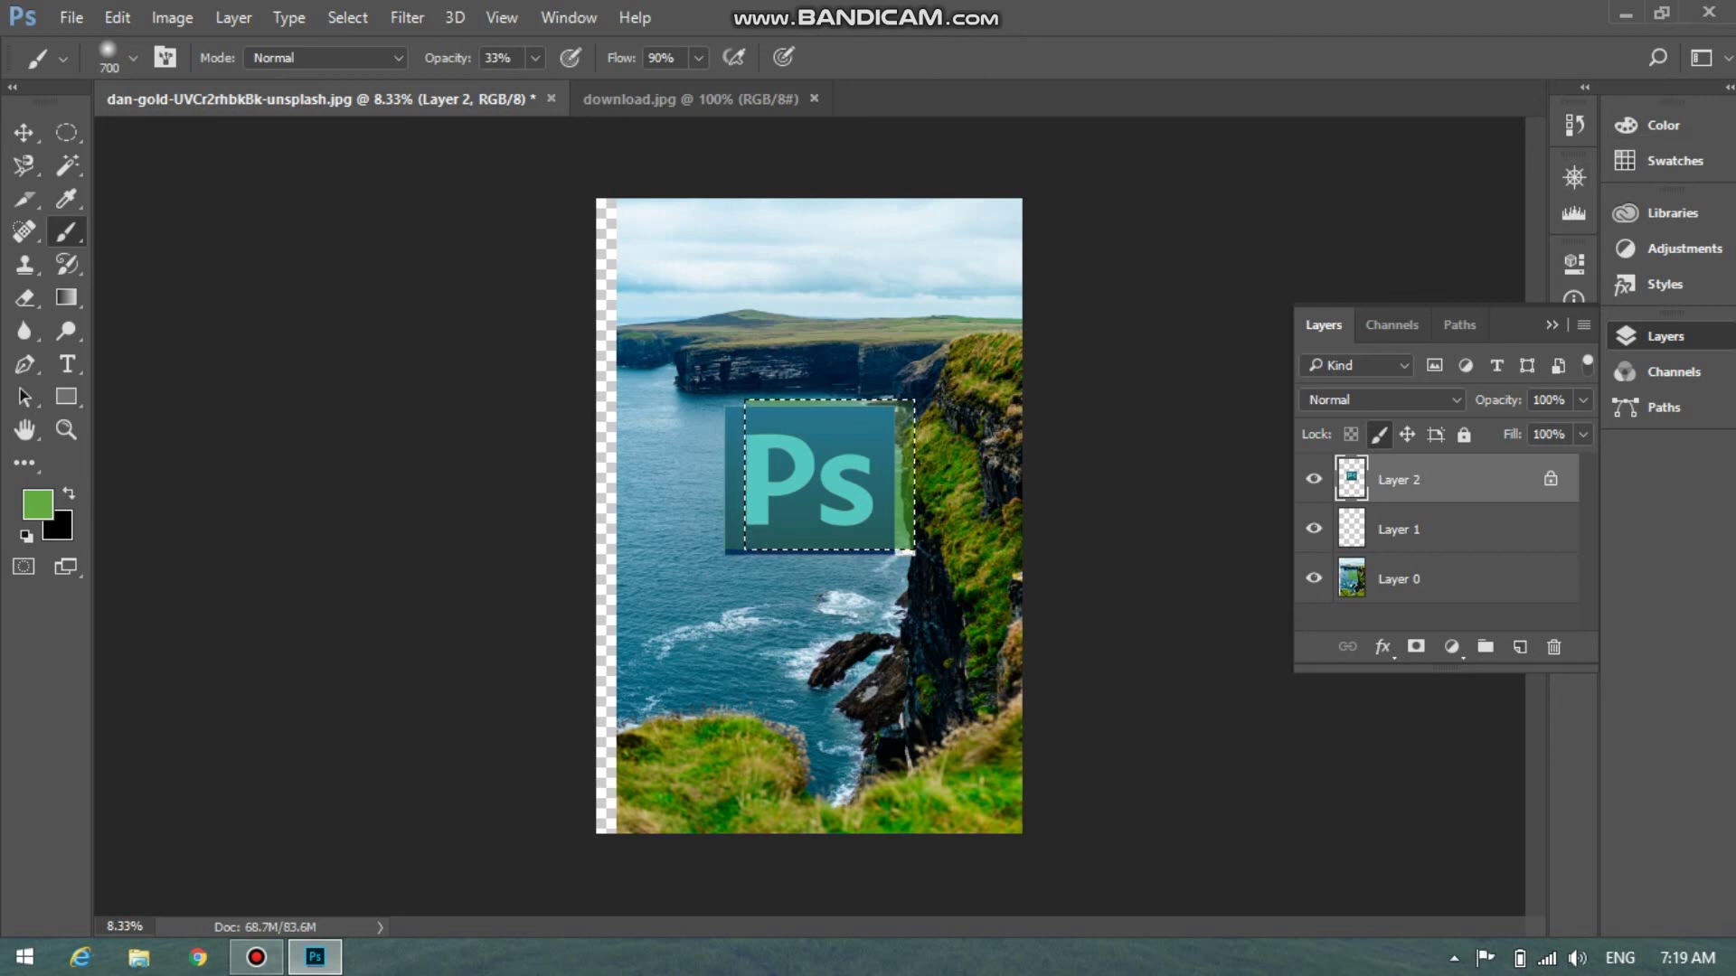
key(n)
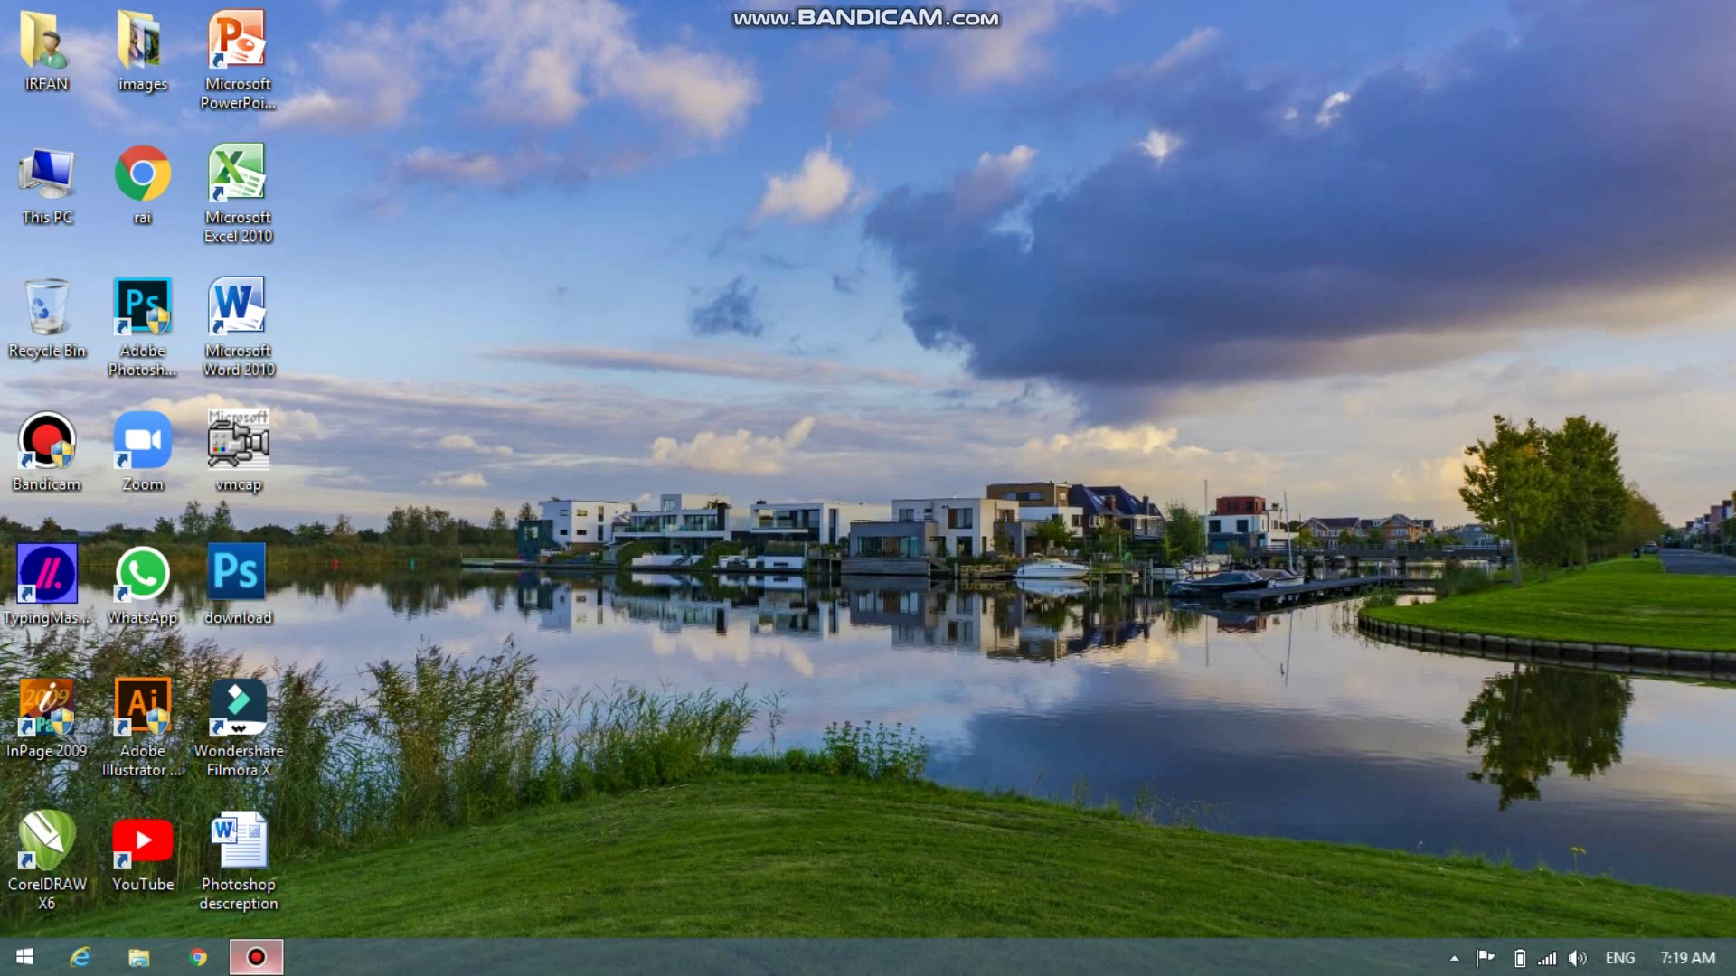
Restore the Bandicam screen recorder window from the taskbar
mouse_move(257, 957)
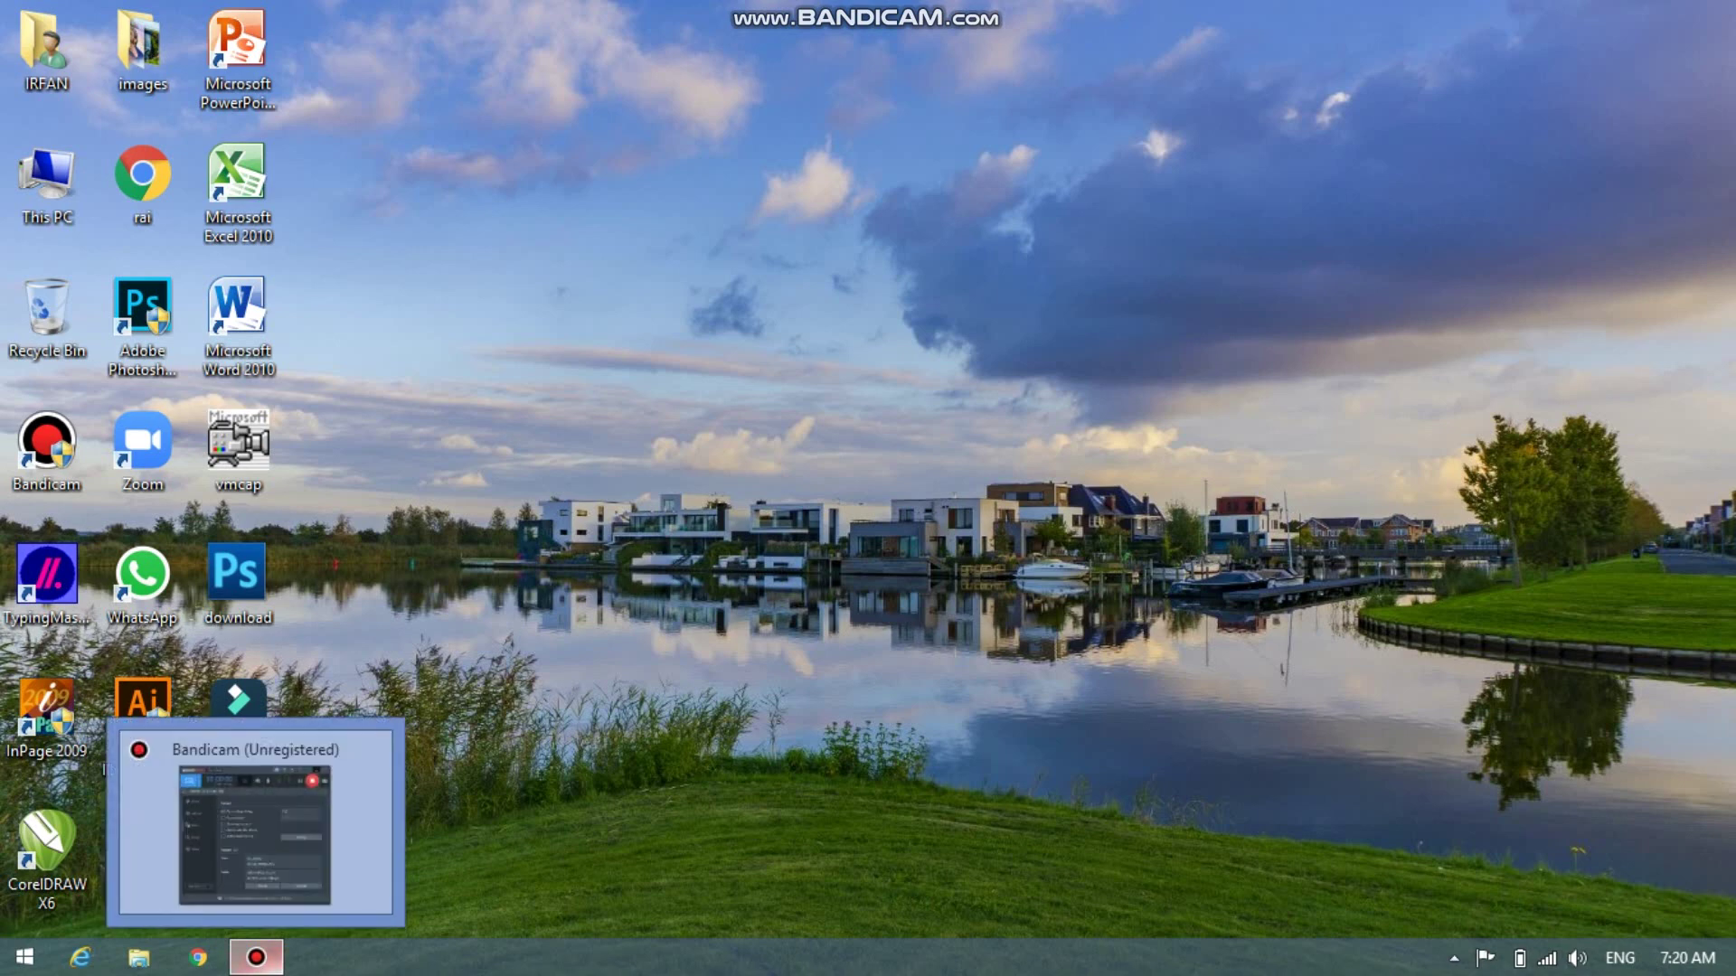
click(256, 957)
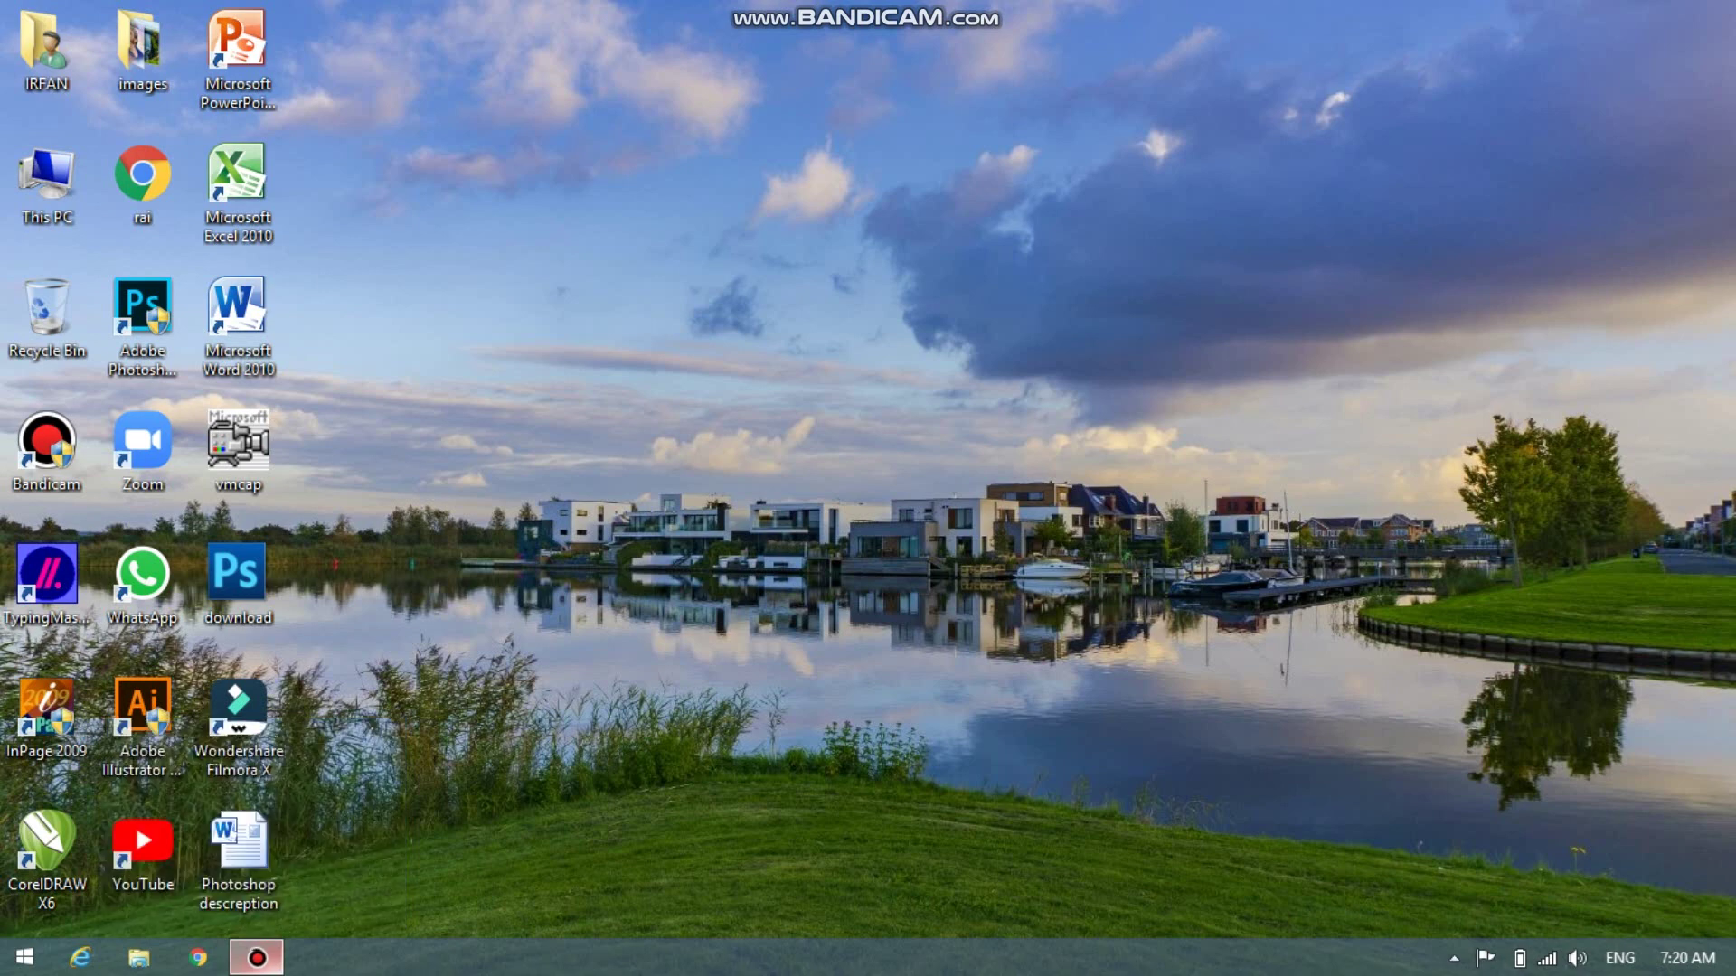